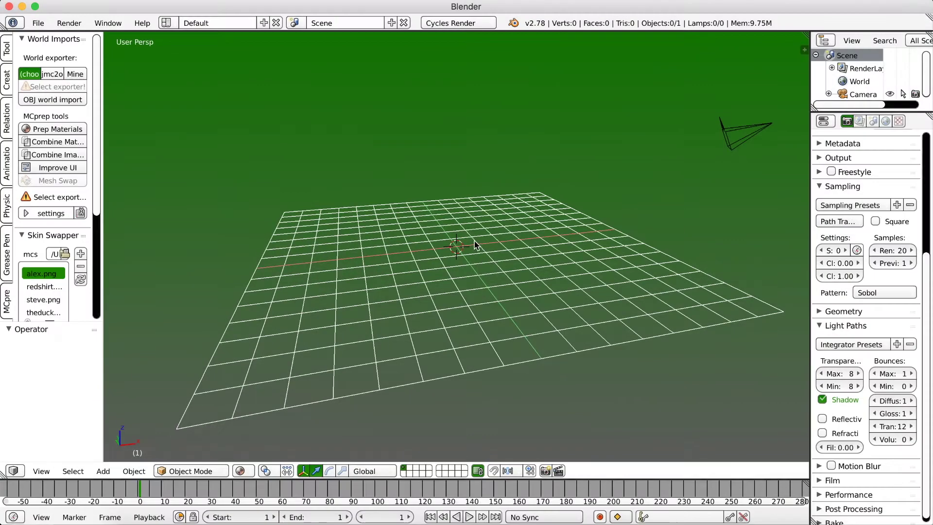
- Rotate the plane 90° around Y, duplicate it, then light the netherrack block with flint and steel in Minecraft
middle_drag(471, 257, 461, 258)
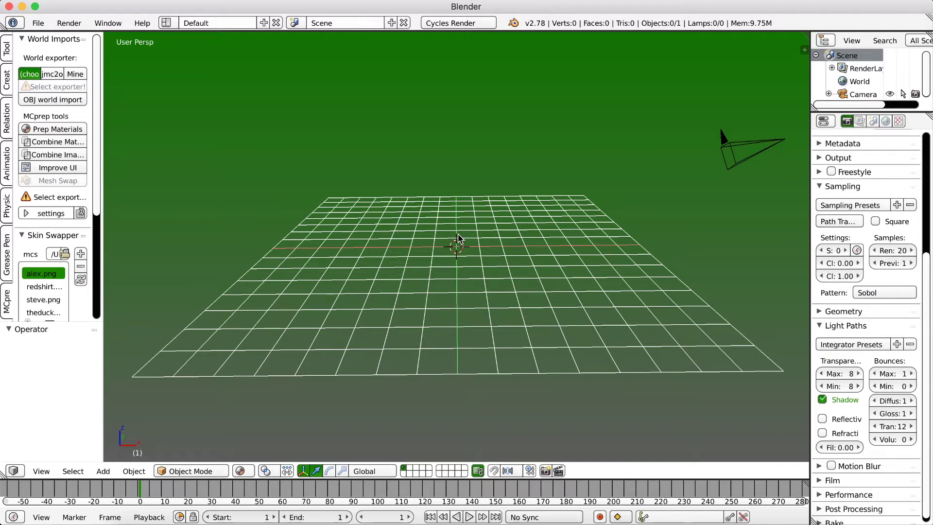
middle_drag(458, 238, 443, 256)
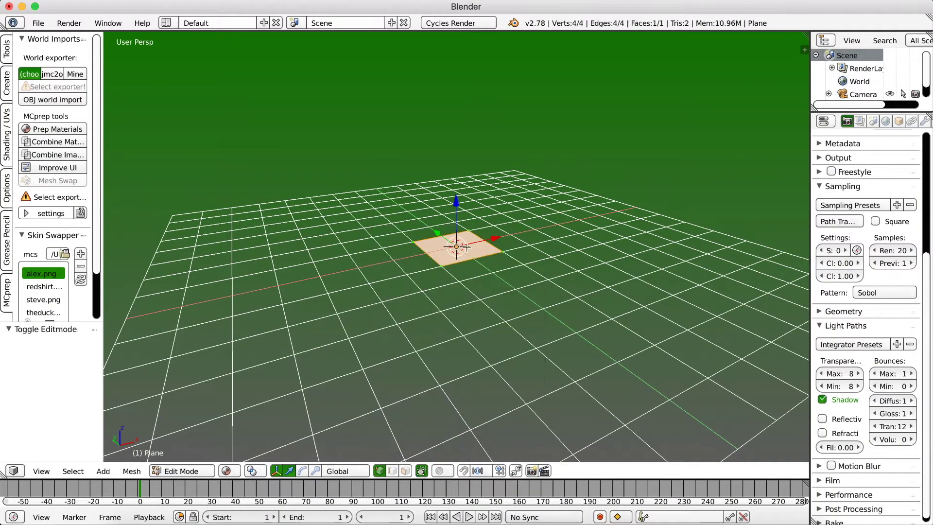
text(ry90)
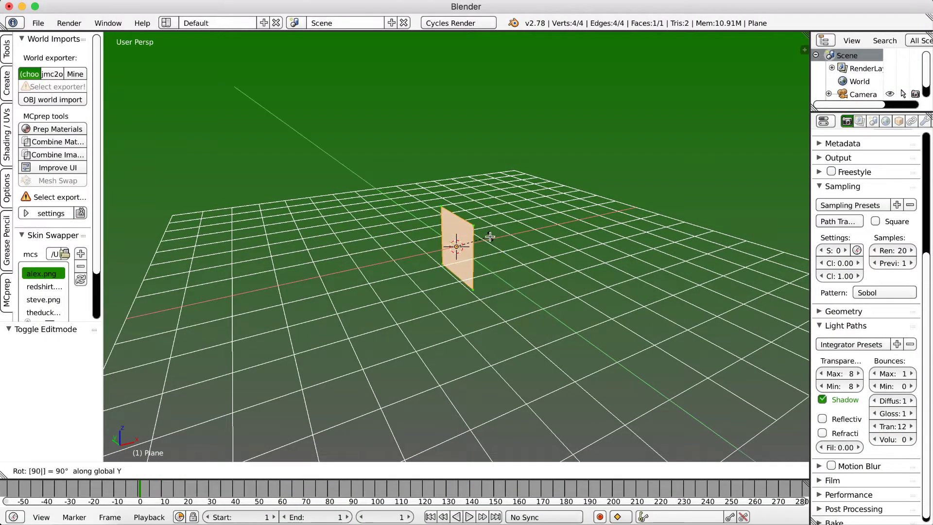
key(Return)
key(shift+d)
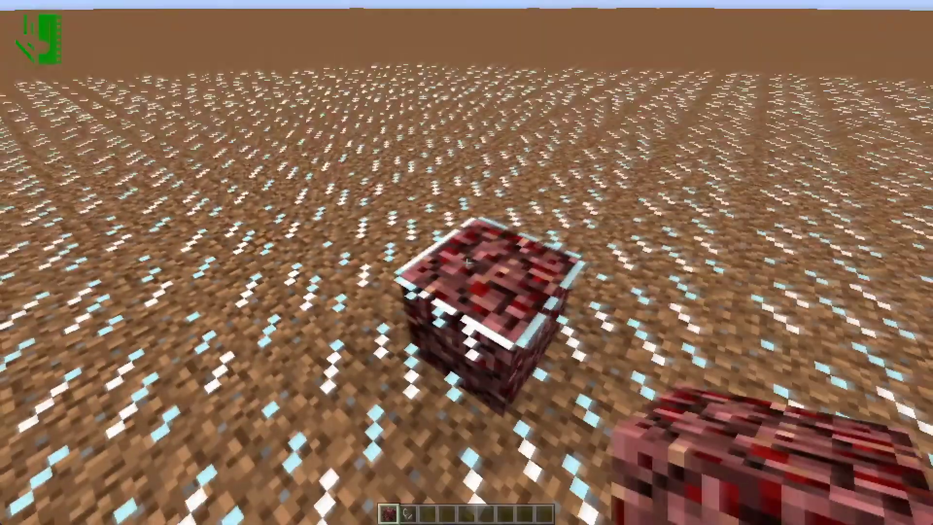
key(2)
right_click(467, 262)
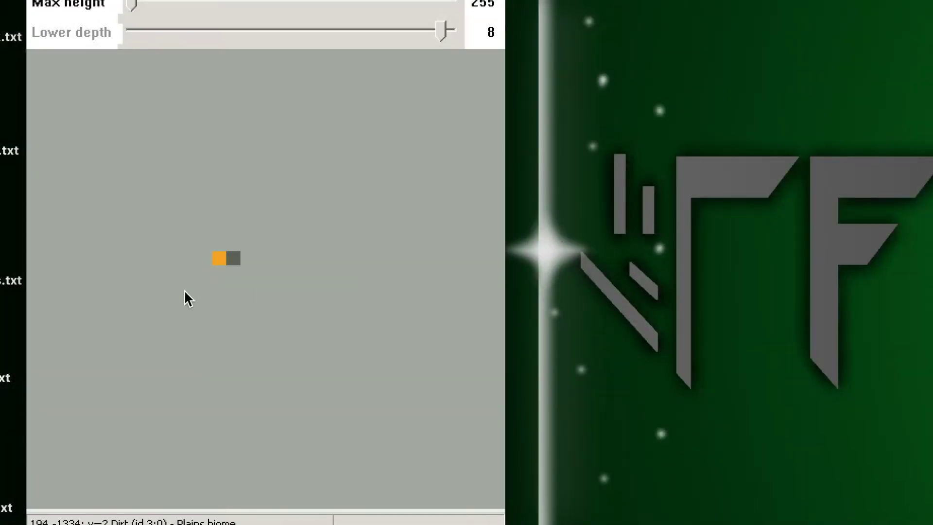
- Select the two-block area around the fire and export it as 'fire' OBJ without border block faces
drag(273, 238, 318, 270)
click(616, 338)
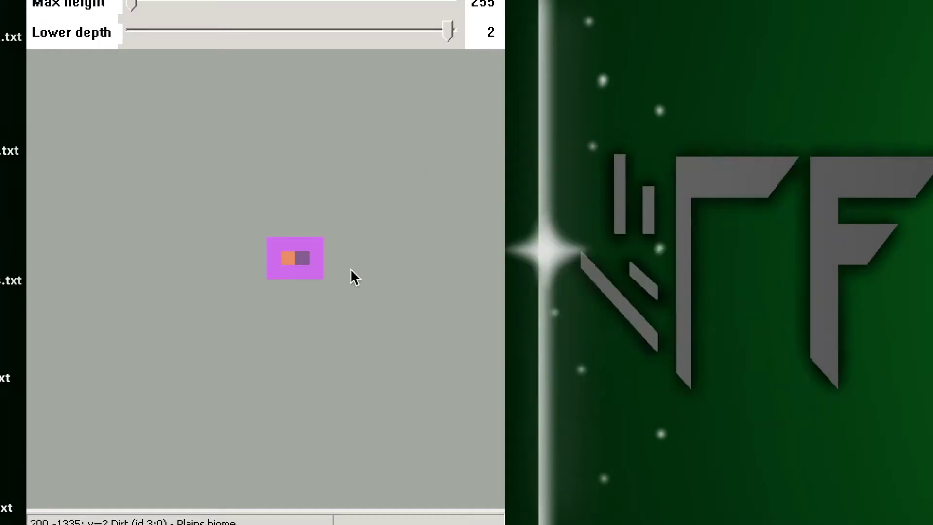
click(34, 1)
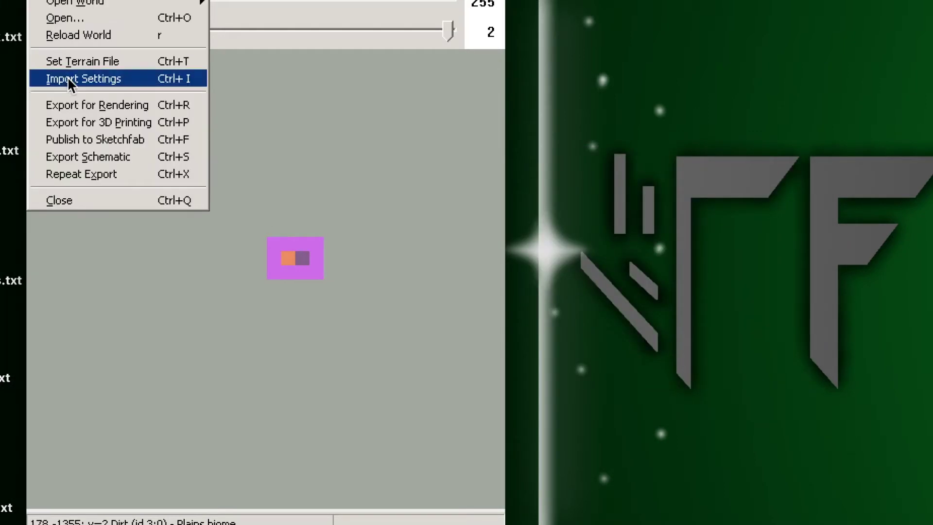
click(90, 103)
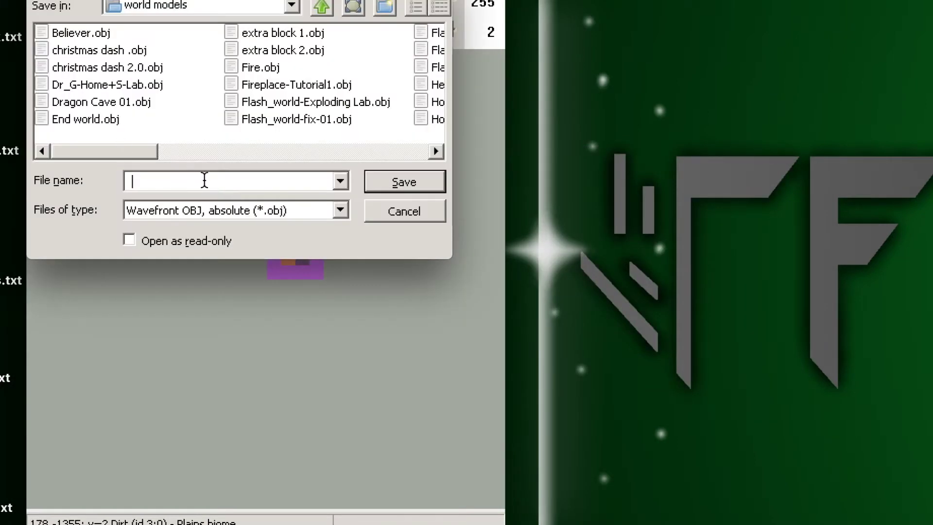
text(fire)
key(Return)
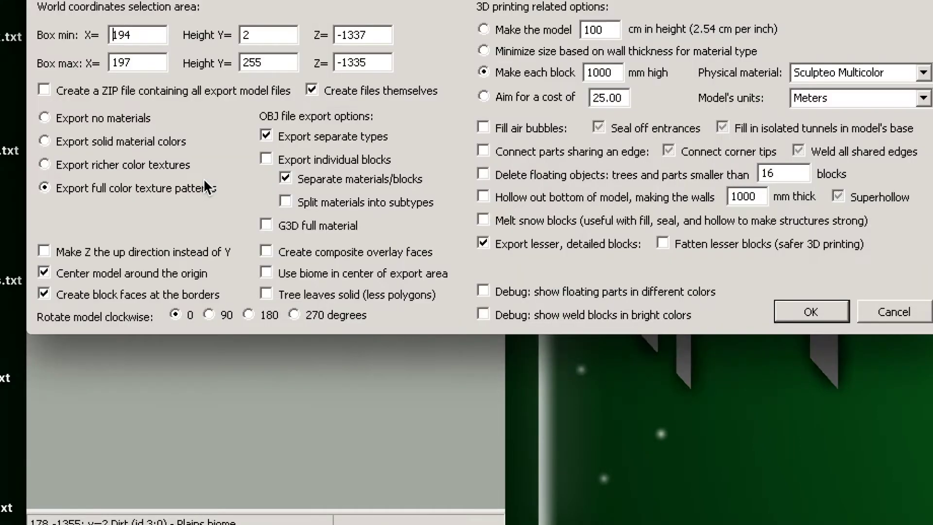
click(40, 292)
click(796, 313)
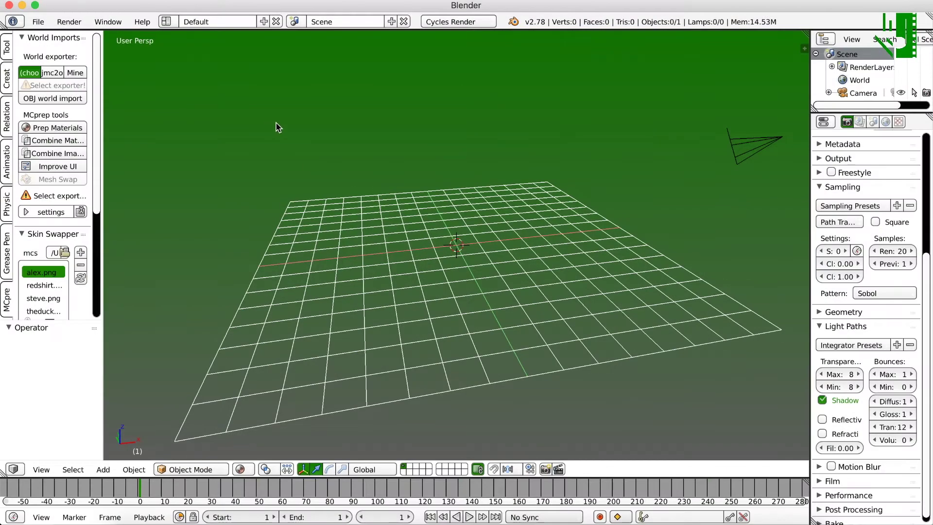
- Import the exported fire OBJ from the world models folder as a Wavefront (.obj) file
click(35, 21)
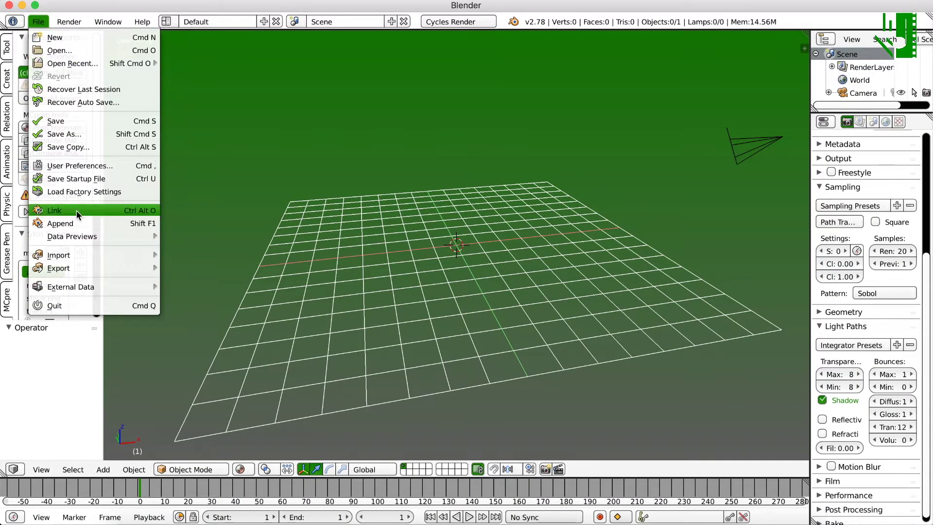
mouse_move(126, 256)
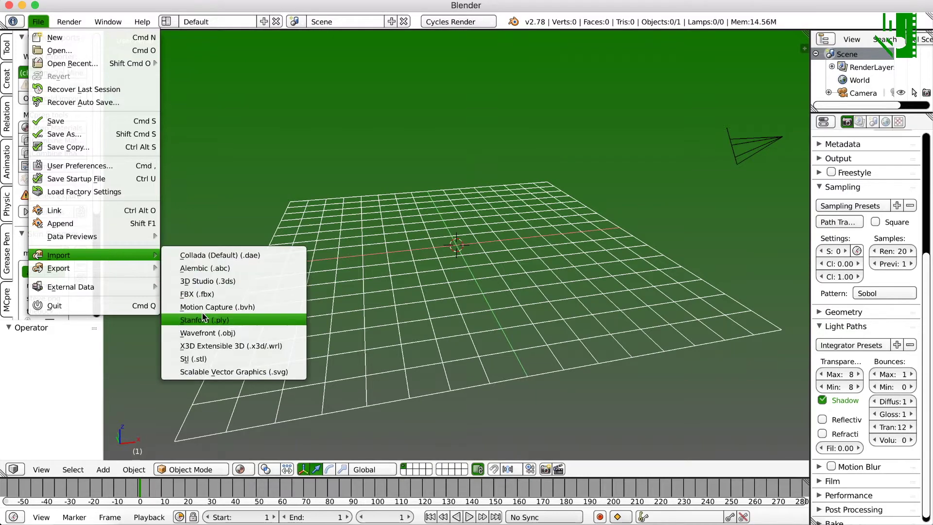
click(203, 333)
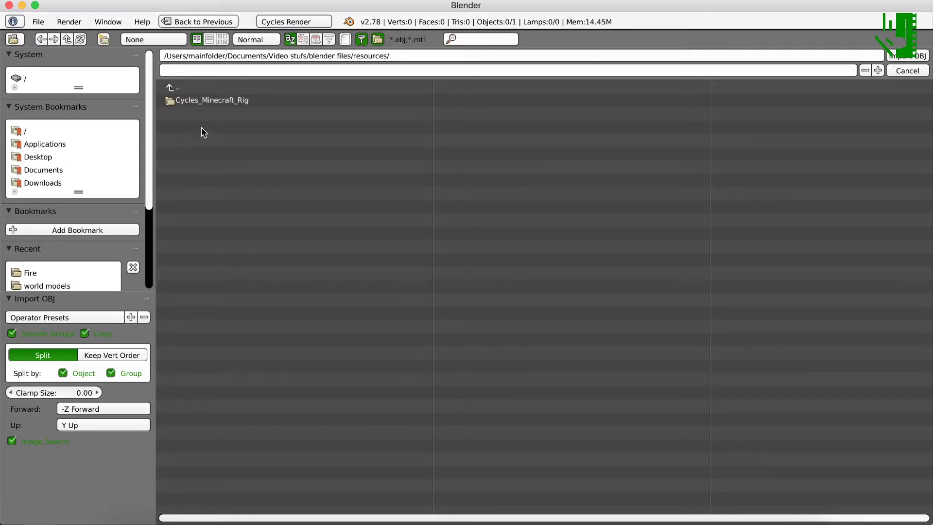
drag(388, 55, 355, 56)
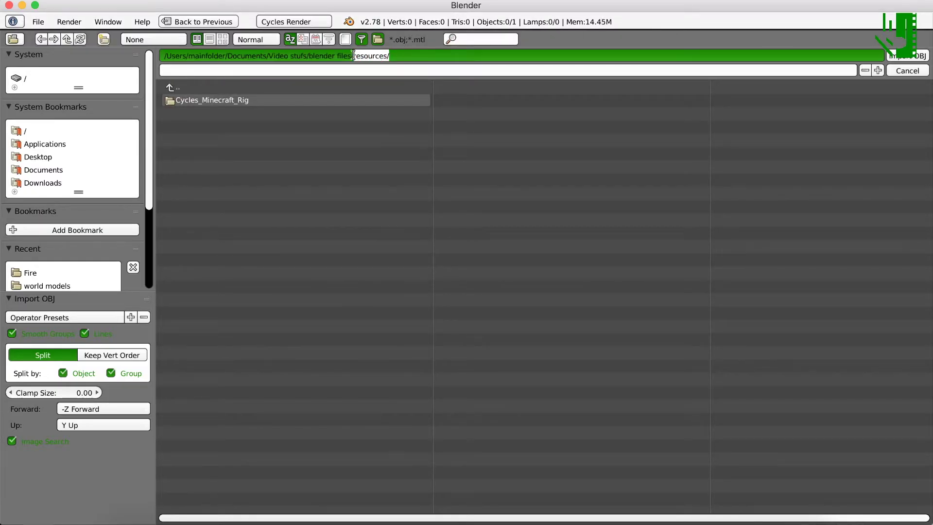
click(47, 286)
double_click(202, 328)
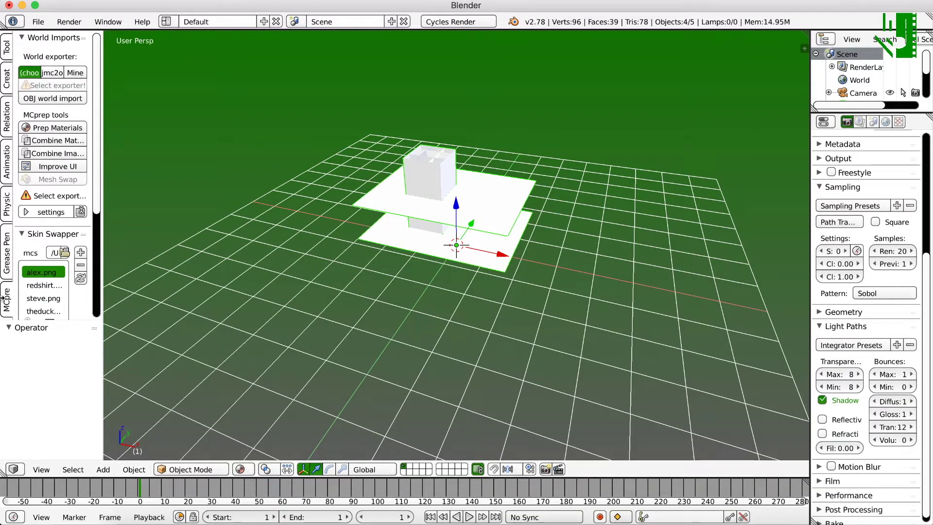
- Apply MCprep materials, delete the glass, block and dirt objects, and select the fire cube
click(51, 127)
click(50, 174)
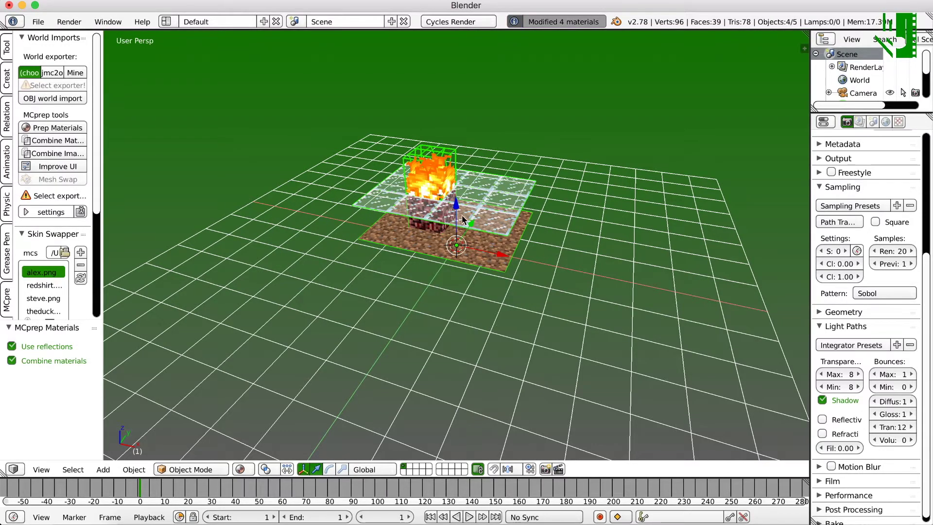
middle_drag(462, 215, 469, 207)
shift+click(470, 204)
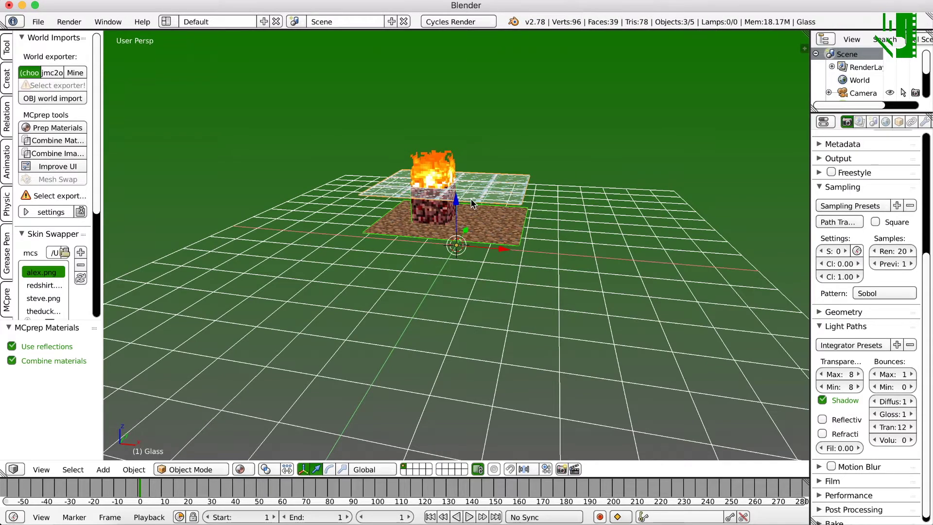
key(x)
click(440, 185)
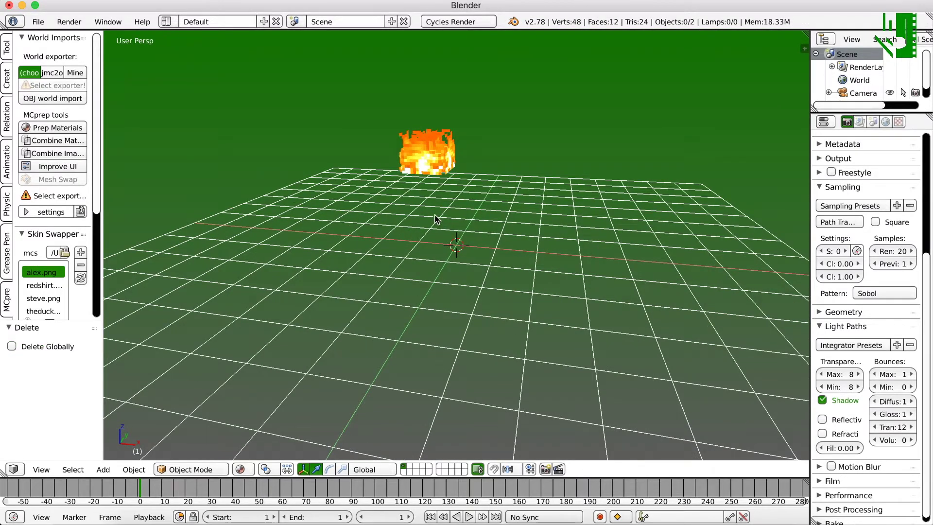
right_click(422, 160)
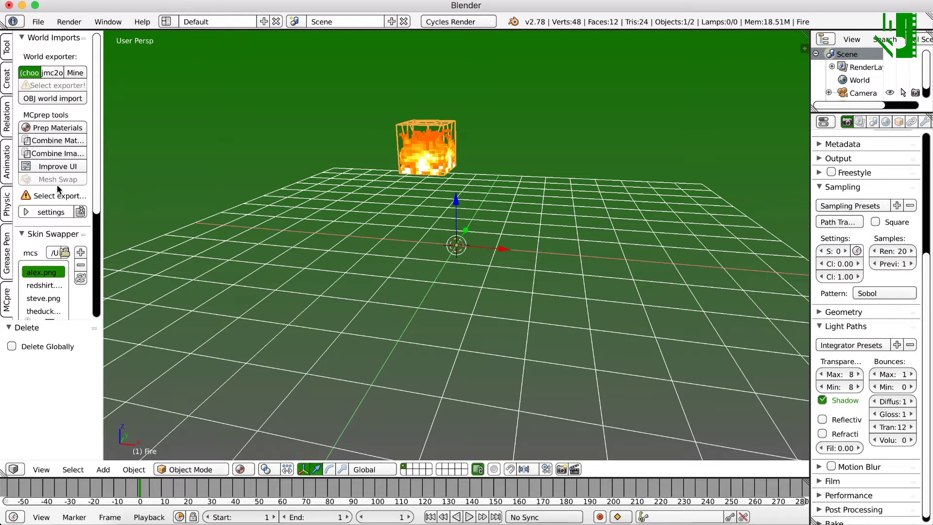
- Set the fire's origin to its geometry centre from the Tools tab's Set Origin menu
click(7, 56)
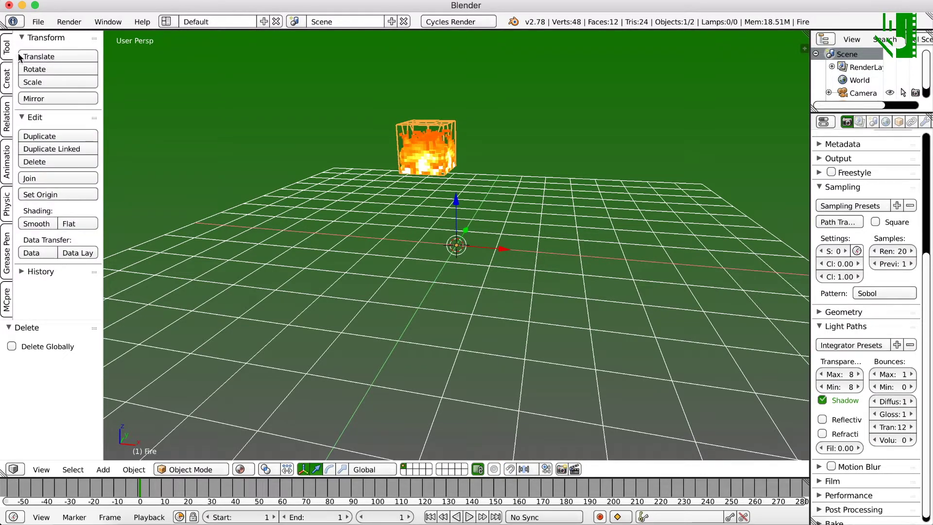
click(45, 194)
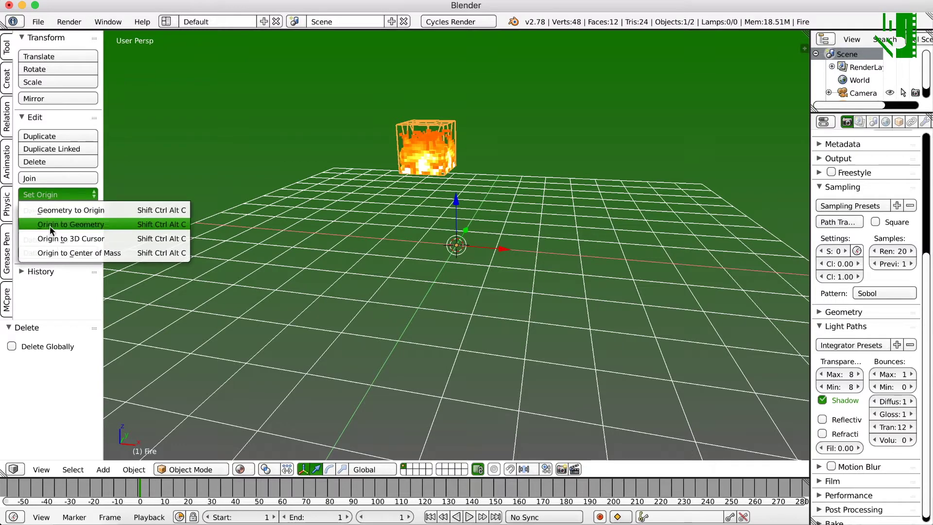
click(90, 224)
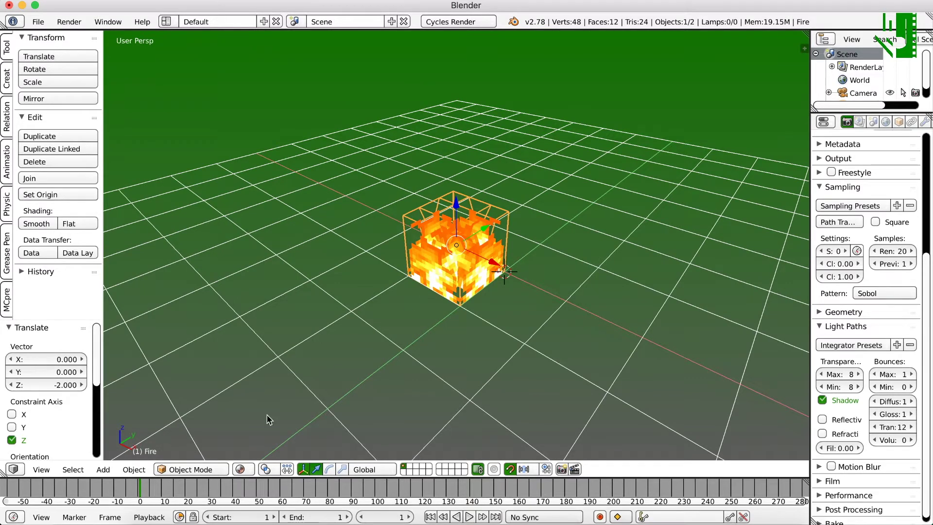
- Put the fire in Edit Mode with face selection, nothing selected, shown as wireframe
click(191, 469)
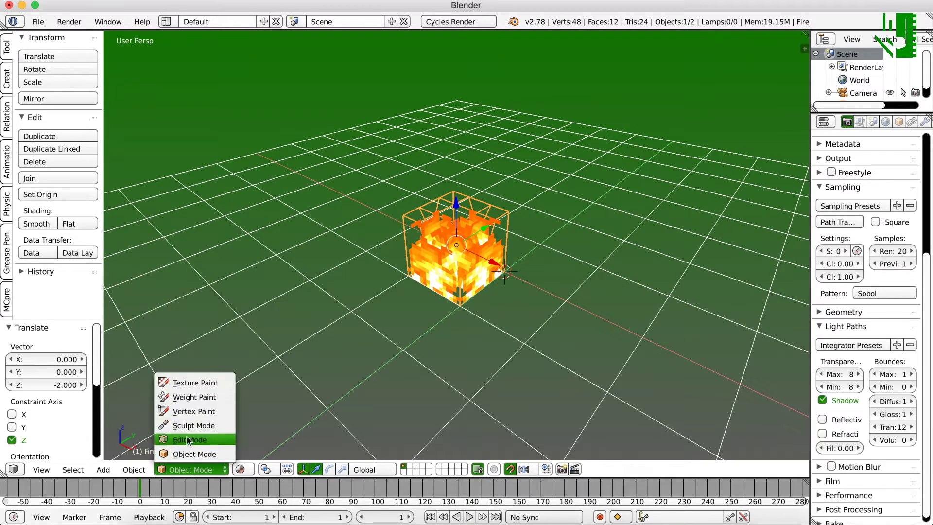
click(194, 453)
key(Tab)
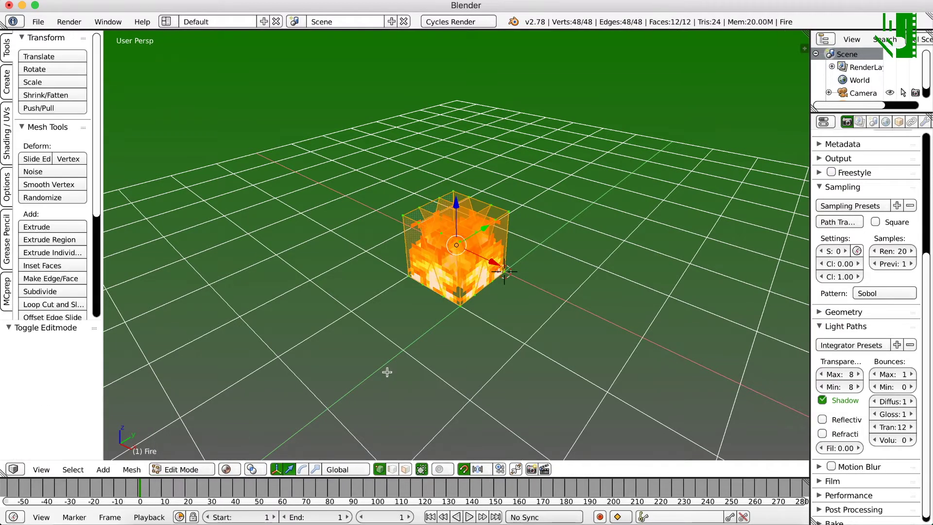
middle_drag(385, 370, 439, 357)
scroll(439, 357, up, 3)
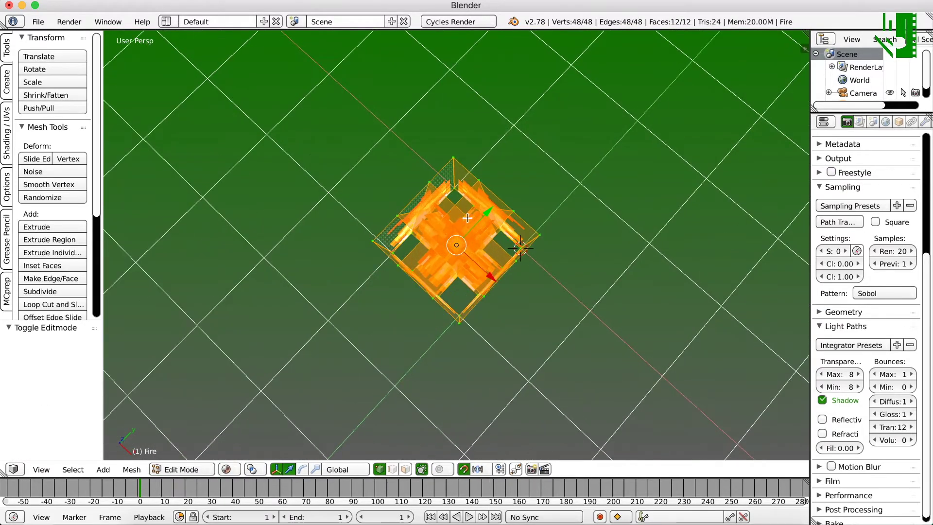
click(405, 470)
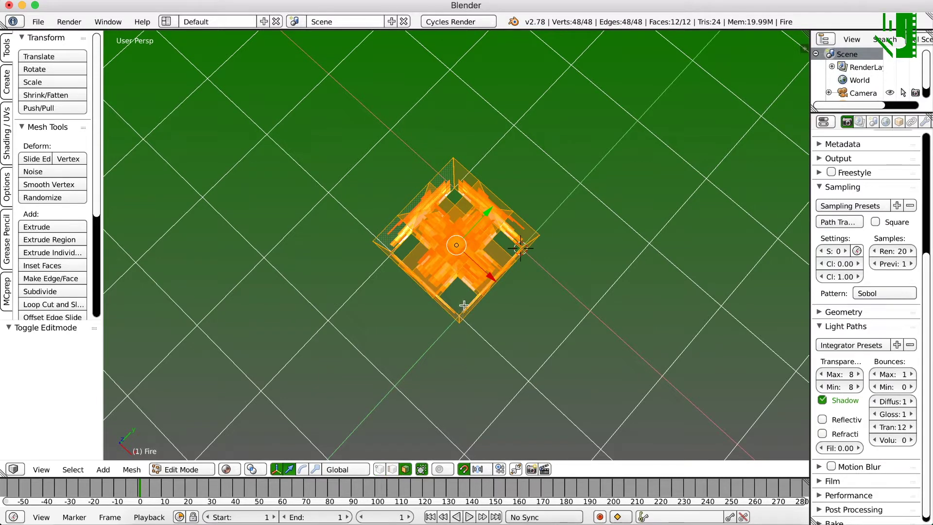
key(a)
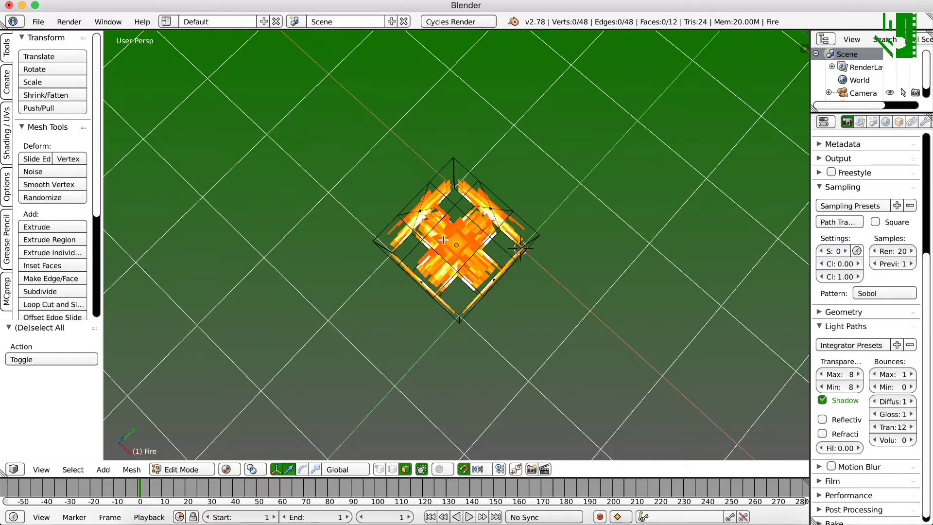
key(z)
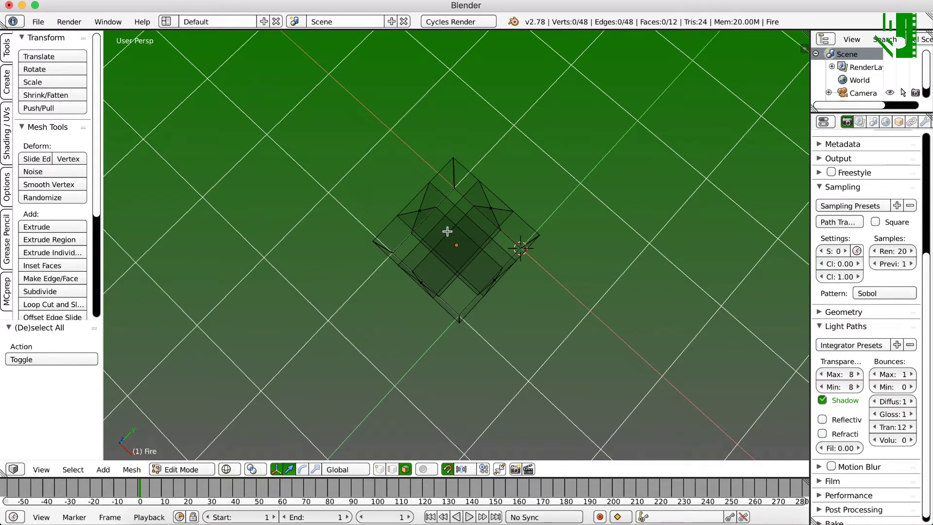
- Box-select the eight inner crossing faces and delete them, leaving the four outer sides
key(b)
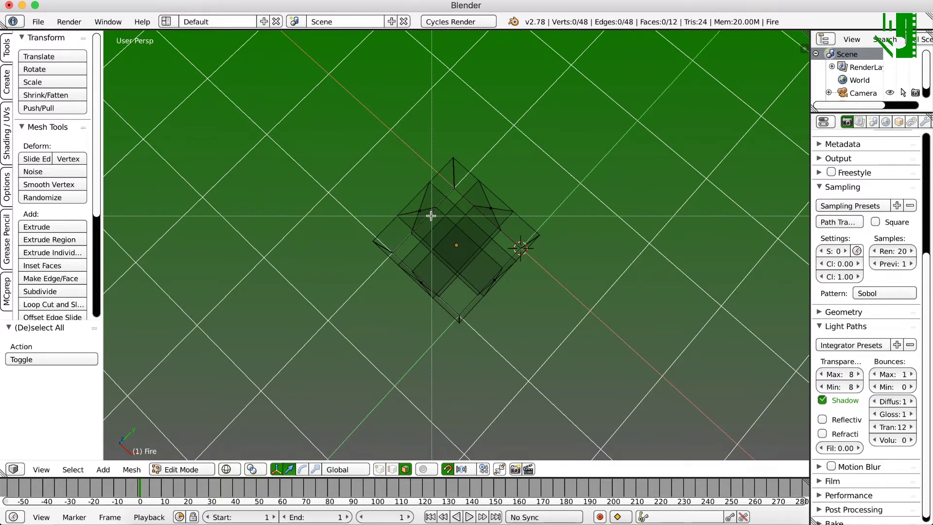
drag(430, 217, 480, 272)
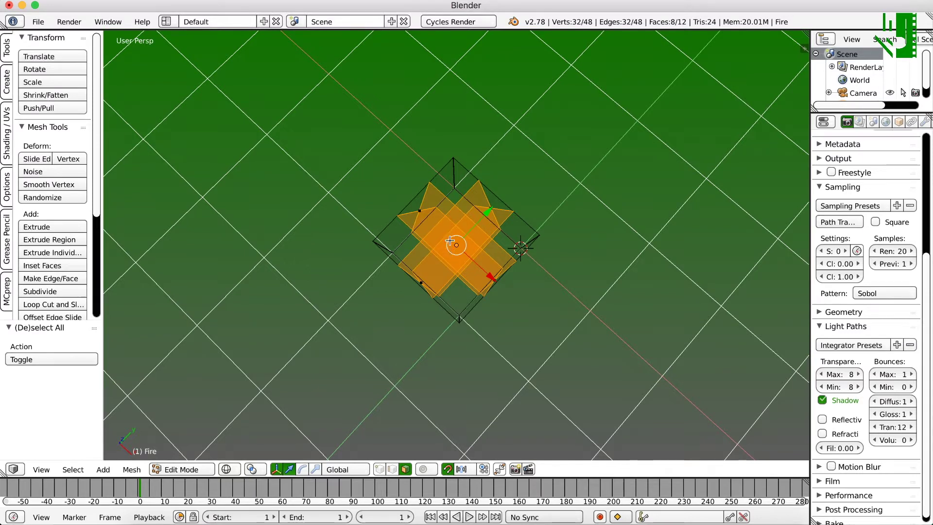
key(x)
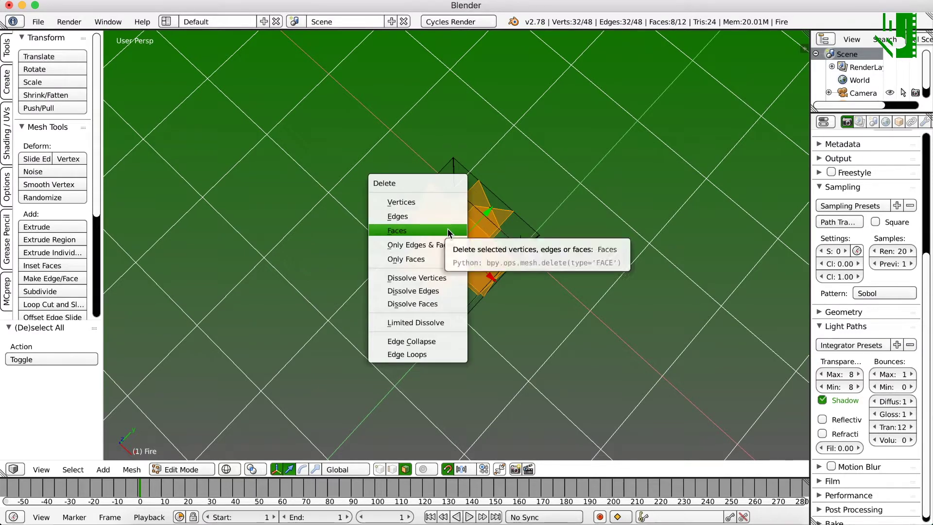
click(448, 231)
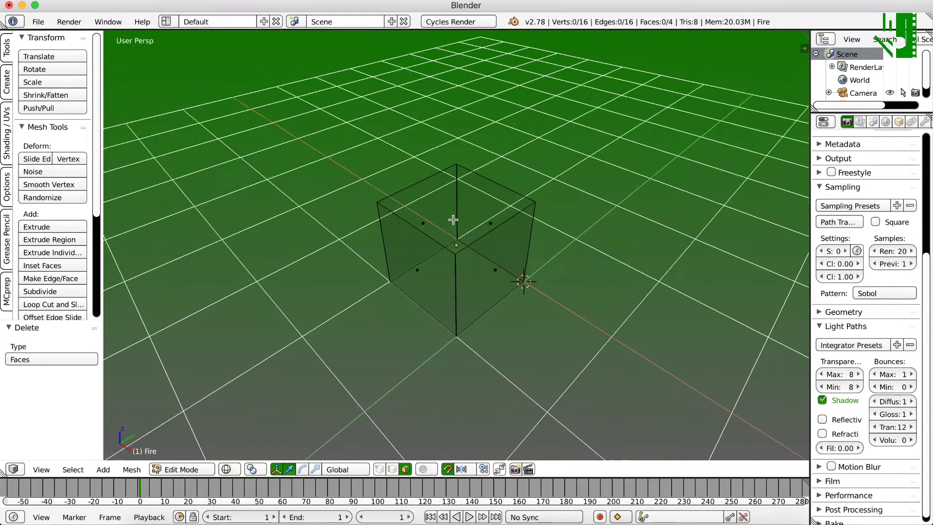
- Switch viewport shading to Material and select the left and back-right side faces
click(229, 469)
click(235, 398)
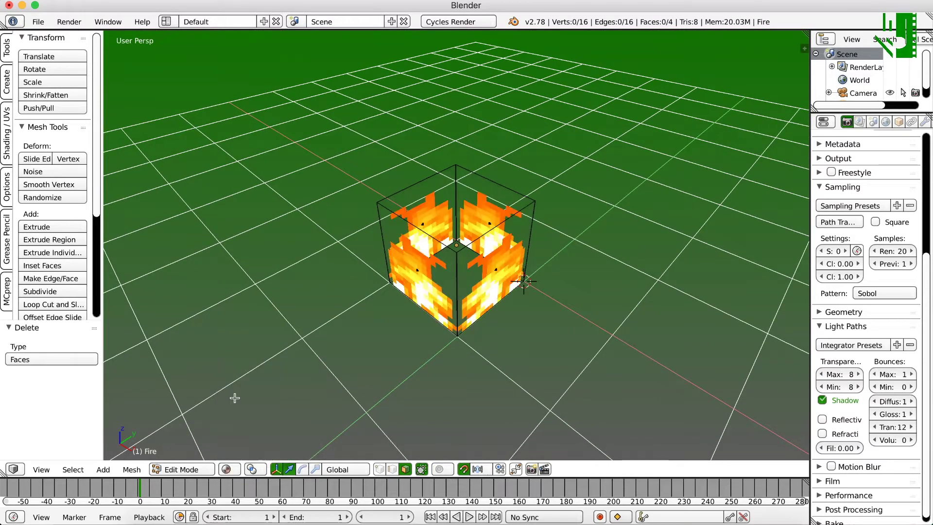
key(a)
right_click(421, 278)
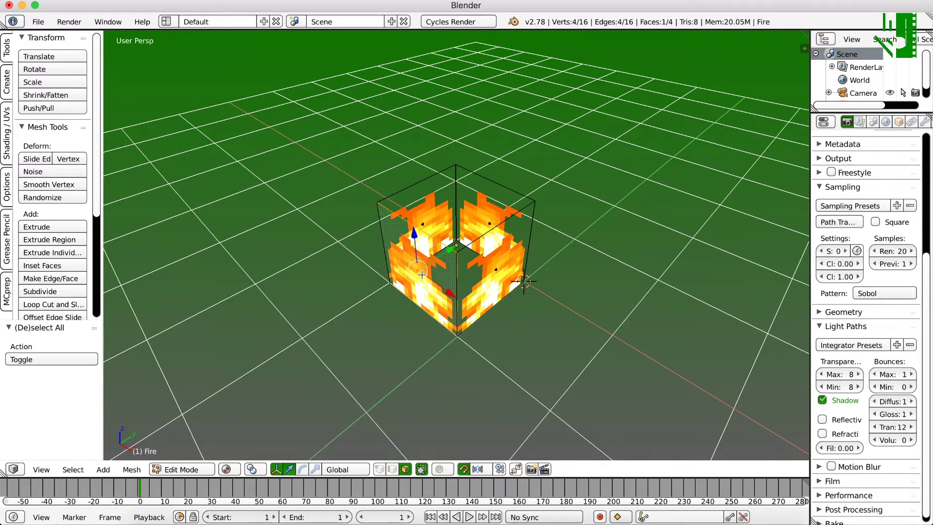
shift+right_click(485, 223)
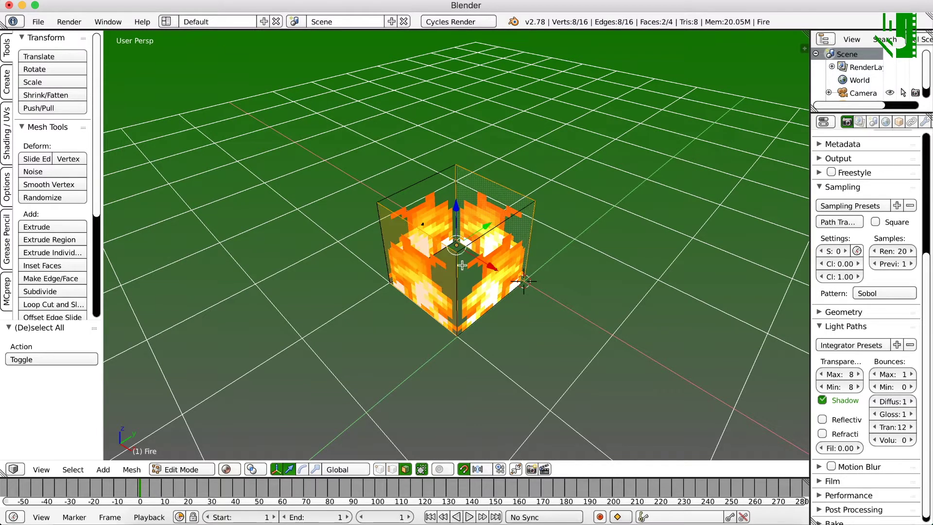
scroll(421, 331, up, 5)
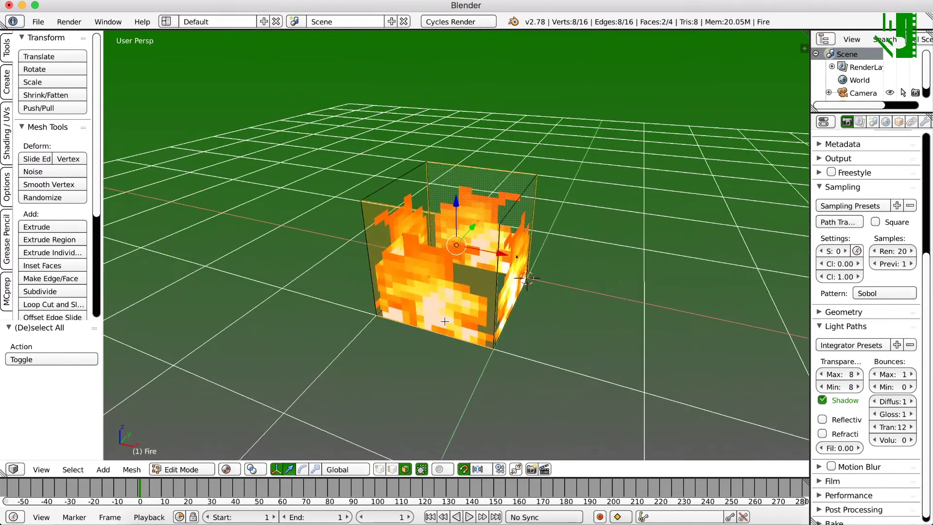
scroll(444, 321, up, 2)
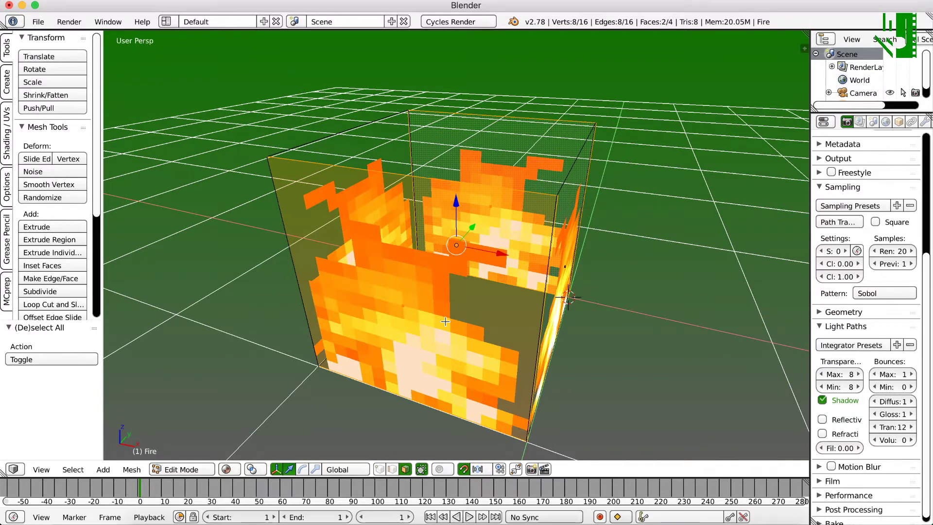
- Rotate the two selected faces 0.1° around the Z axis
key(r)
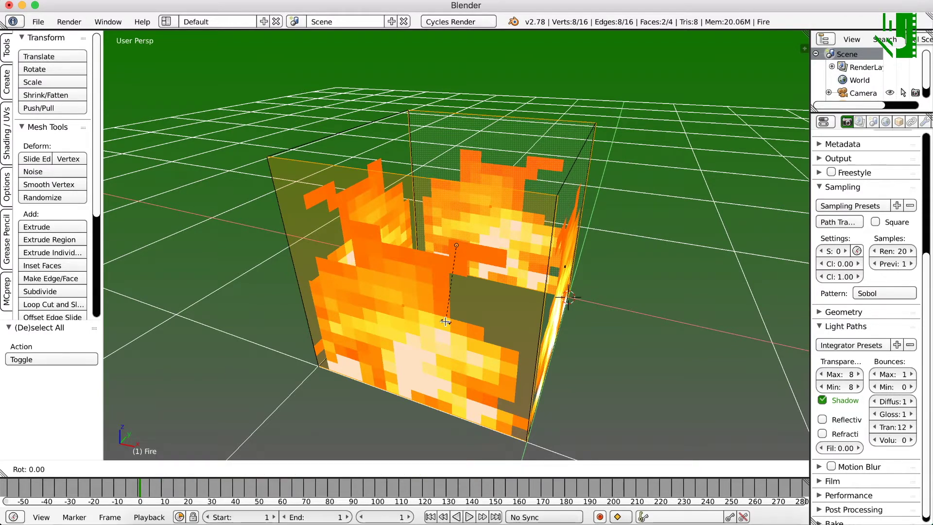
key(z)
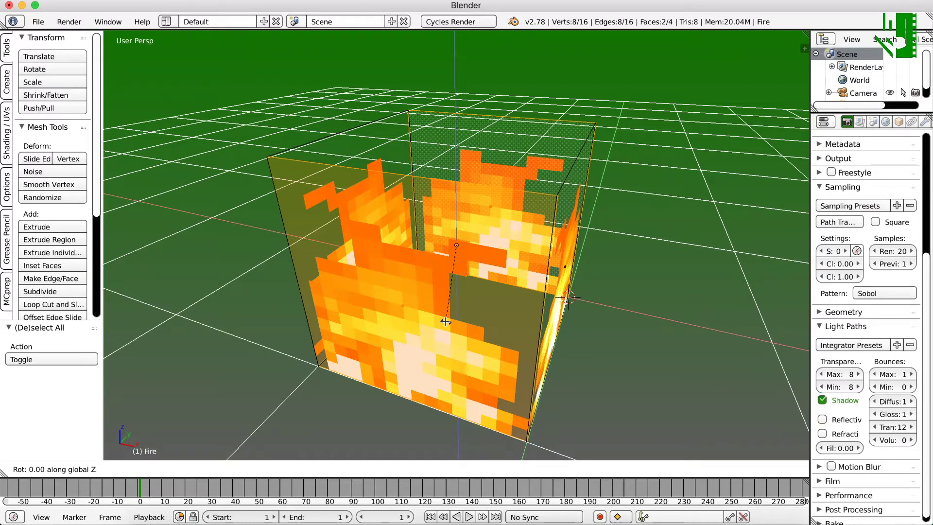
text(0.)
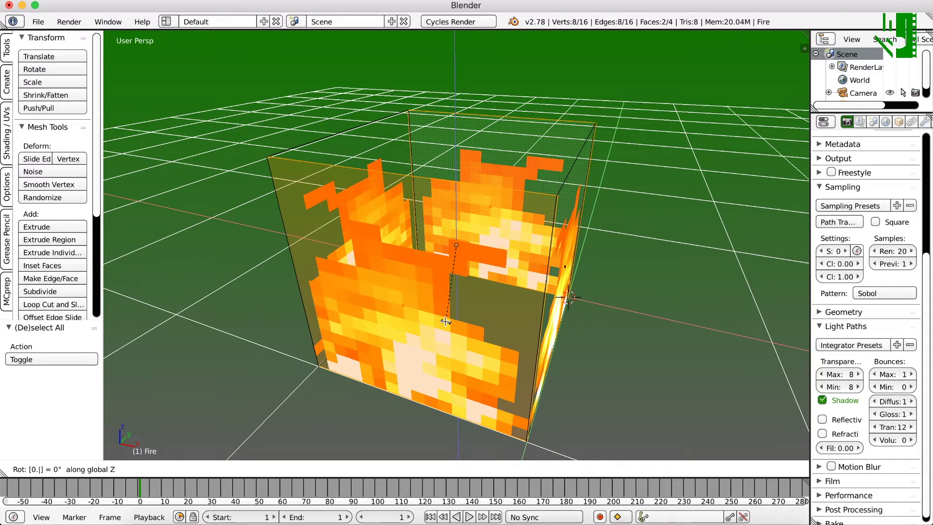
text(1)
key(Return)
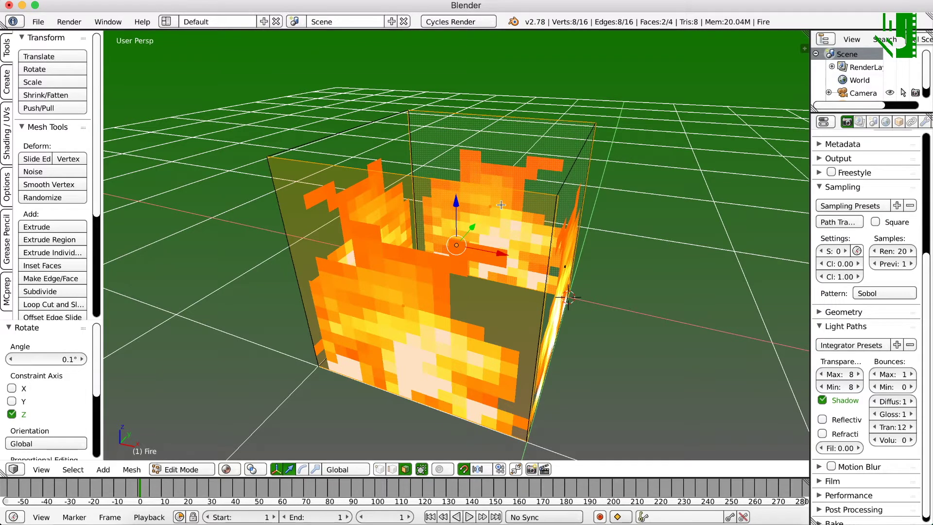
- Duplicate the right-front face and move the copy -0.5 along X into the block
middle_drag(492, 219, 477, 243)
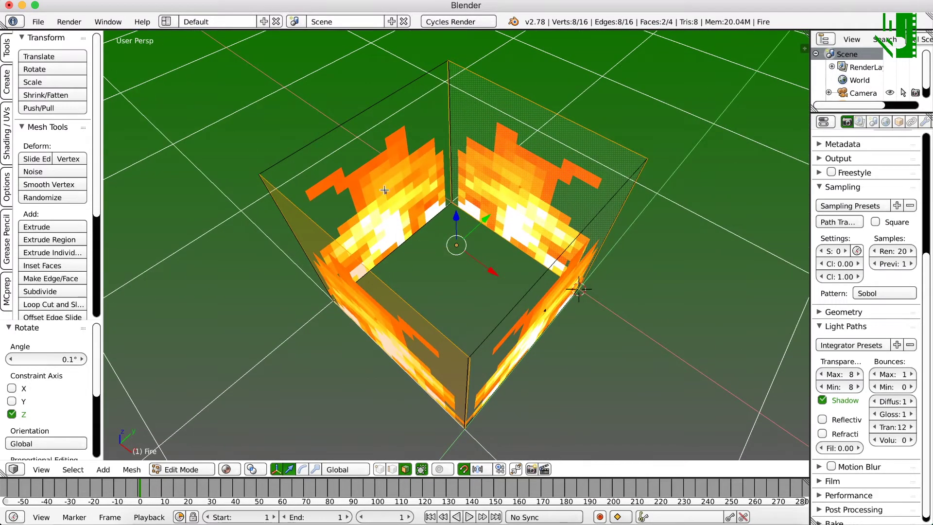
scroll(543, 301, down, 4)
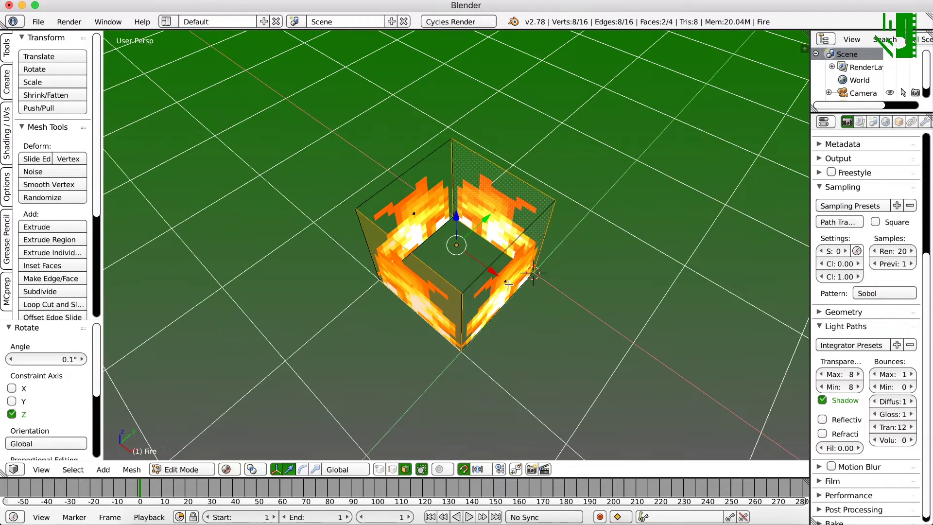
right_click(506, 280)
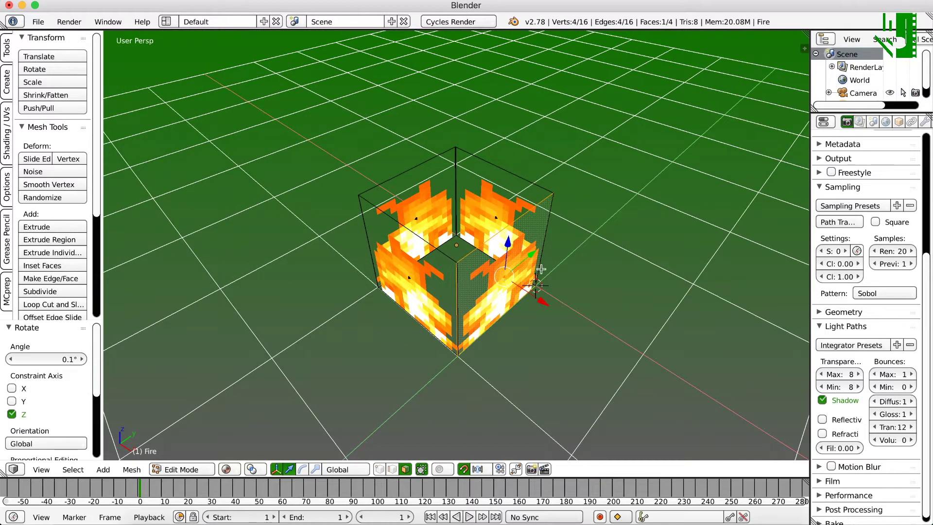
key(shift+d)
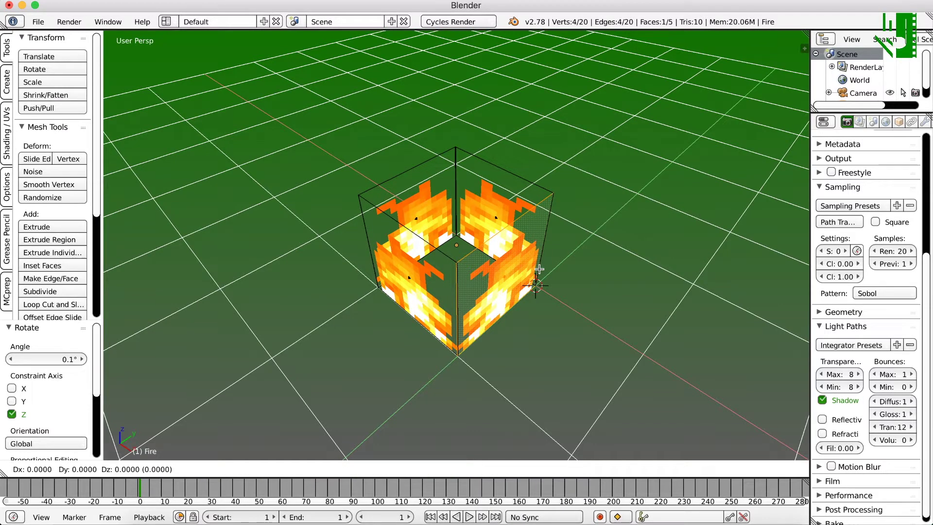
key(x)
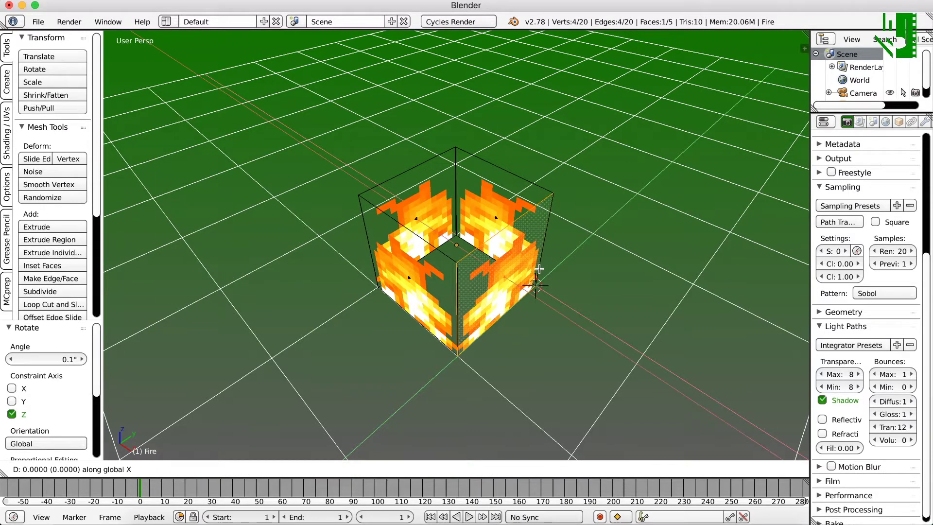
text(0.)
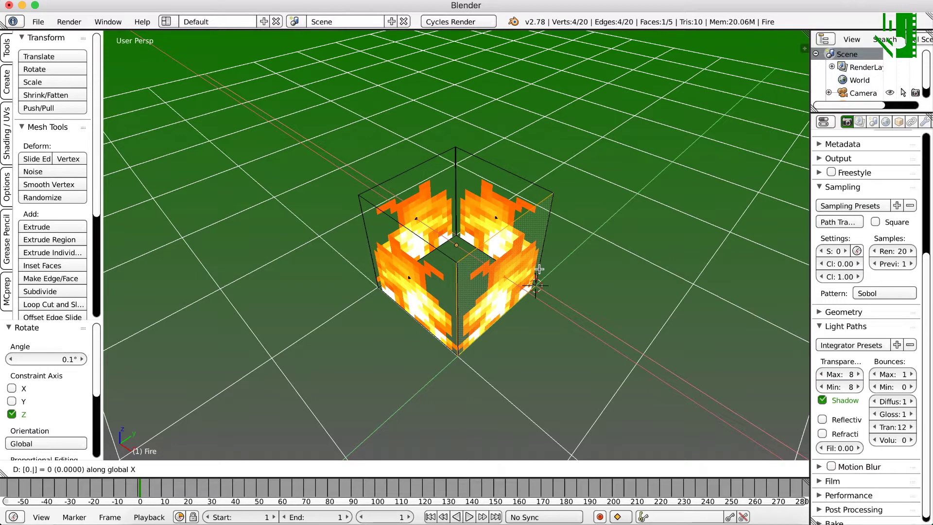
text(5)
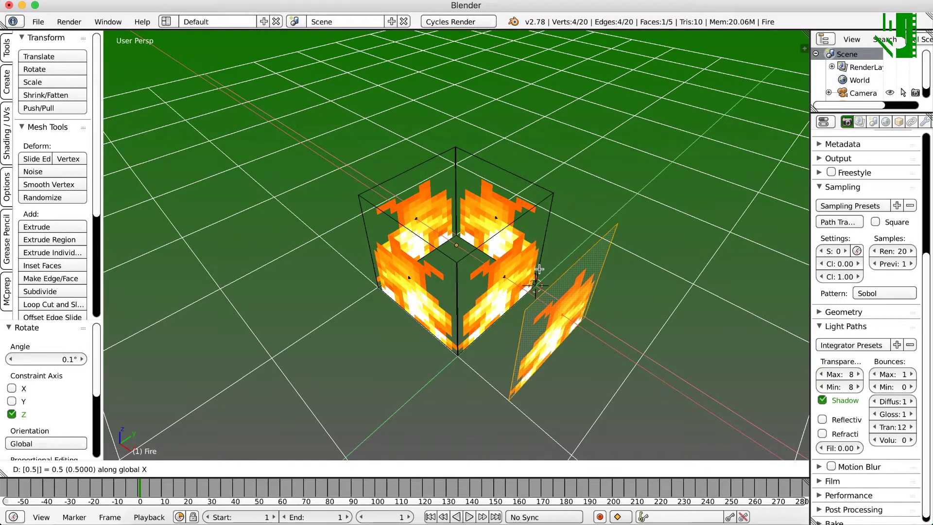
key(minus)
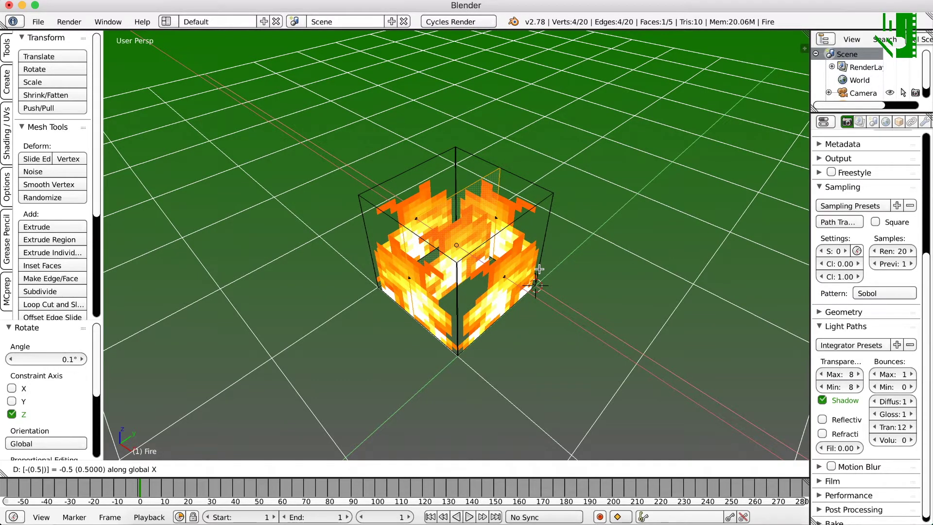
key(Return)
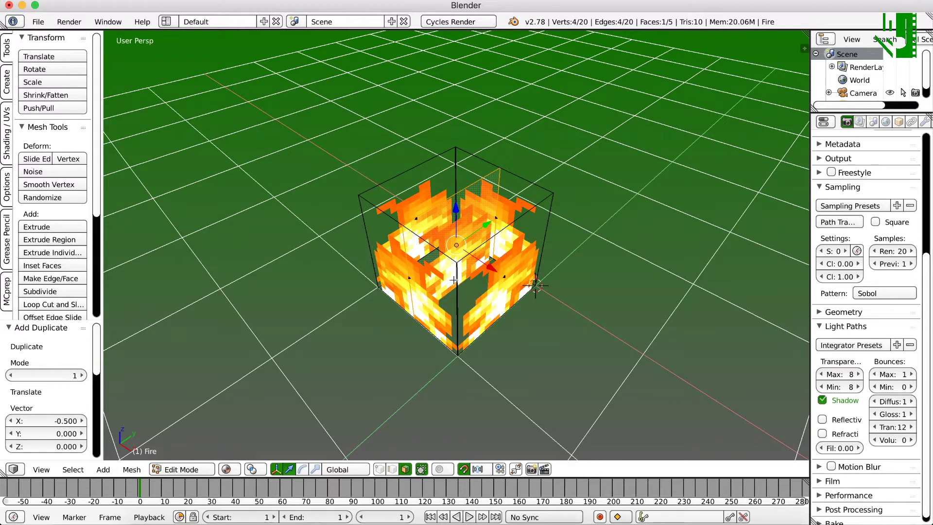
- Duplicate the left-front face, move the copy 0.5 along Y, and return to Object Mode
right_click(416, 281)
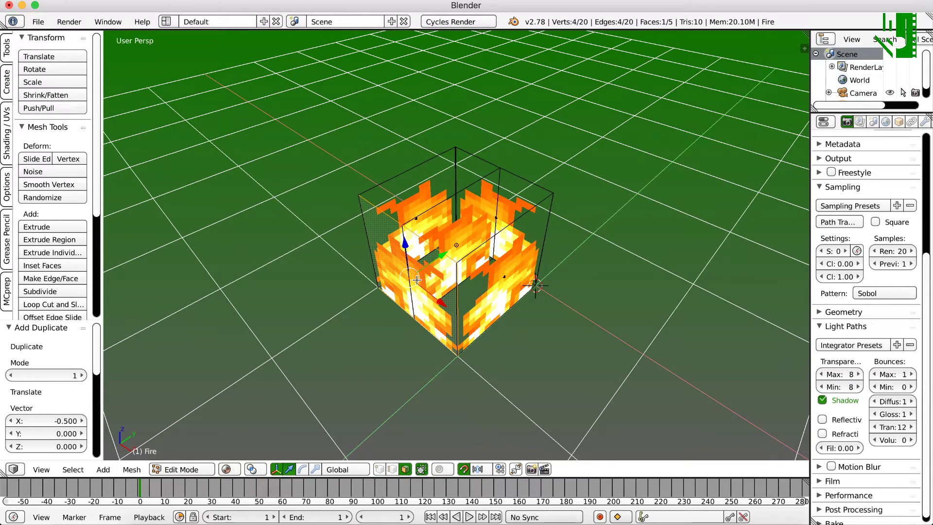
key(shift+d)
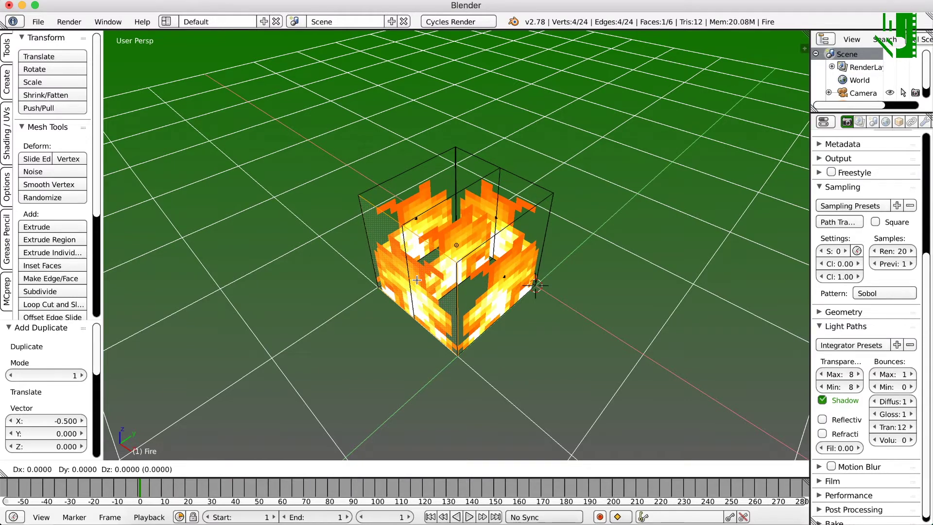
text(y)
text(0.5)
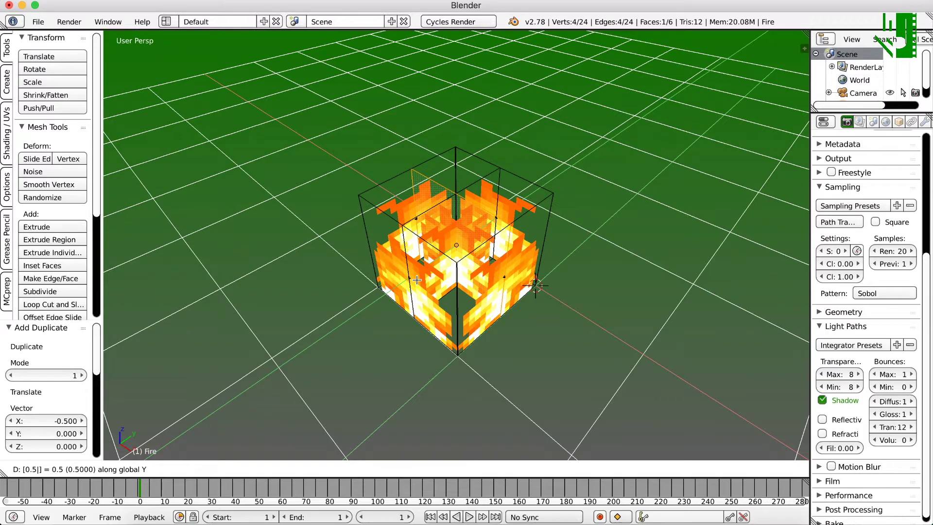
key(Return)
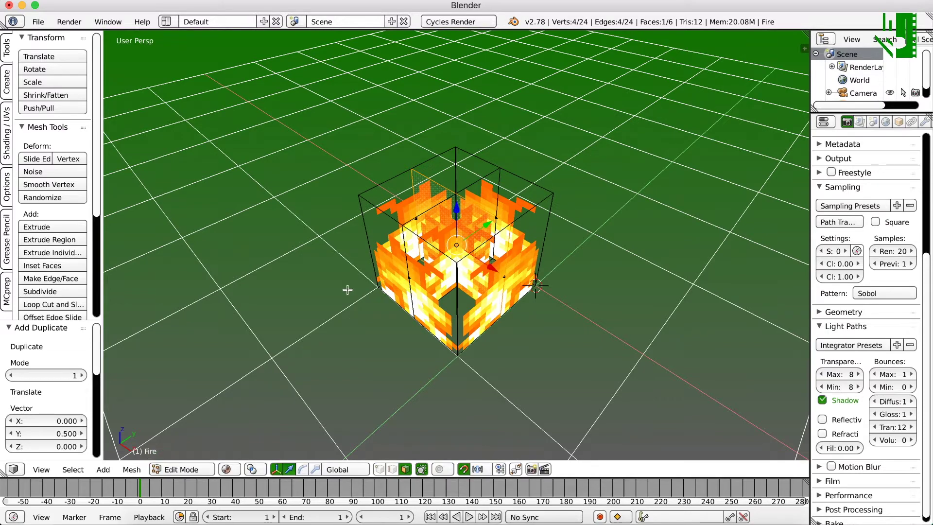
mouse_move(348, 290)
middle_down()
mouse_move(359, 293)
mouse_move(345, 286)
middle_up()
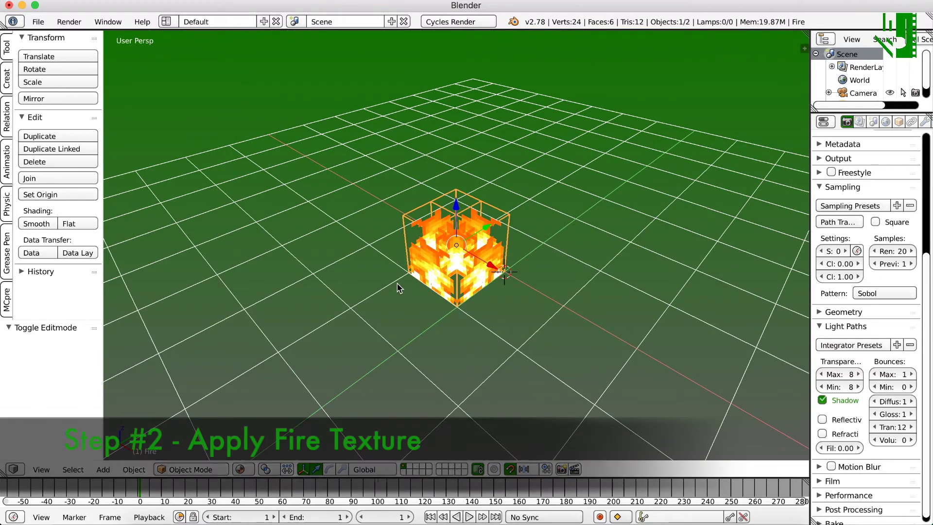
key(Tab)
key(Tab)
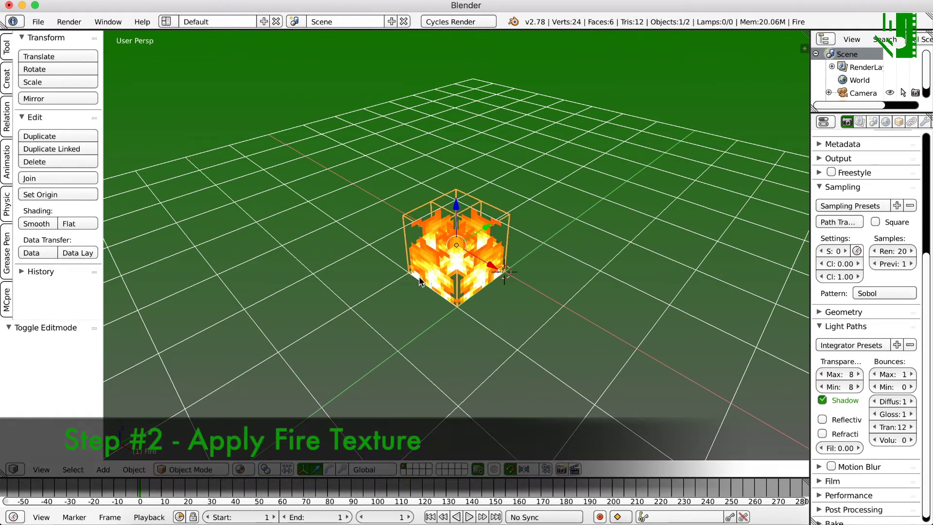
key(Tab)
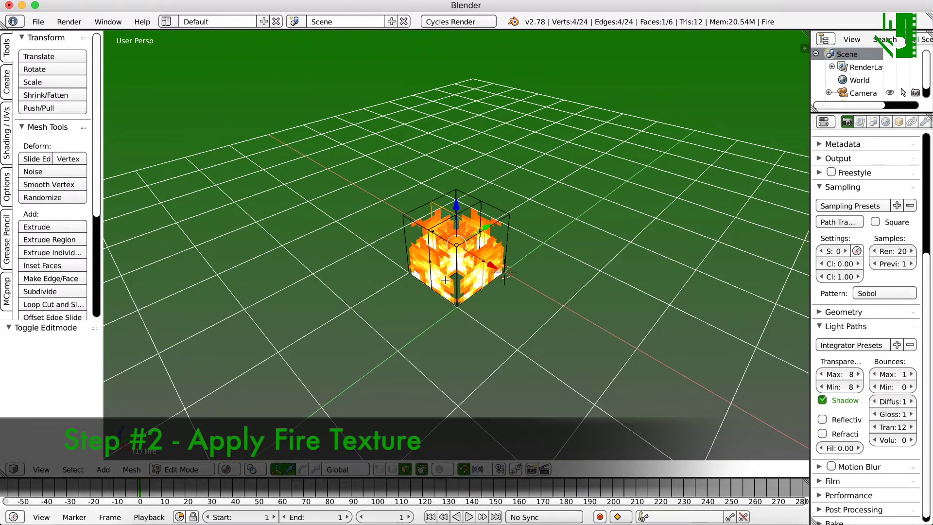
middle_drag(510, 257, 501, 300)
scroll(501, 300, up, 3)
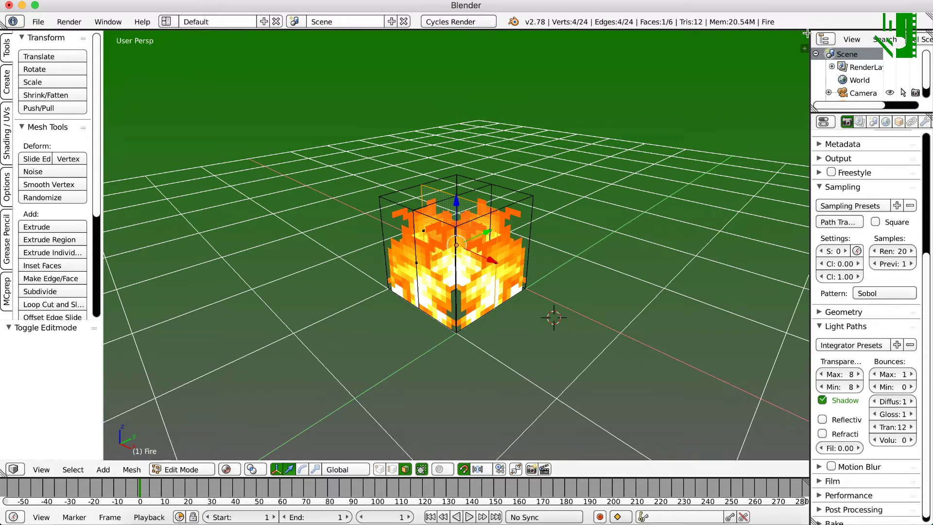
- Split the 3D view into two side-by-side areas with both tool shelves hidden
drag(806, 33, 480, 54)
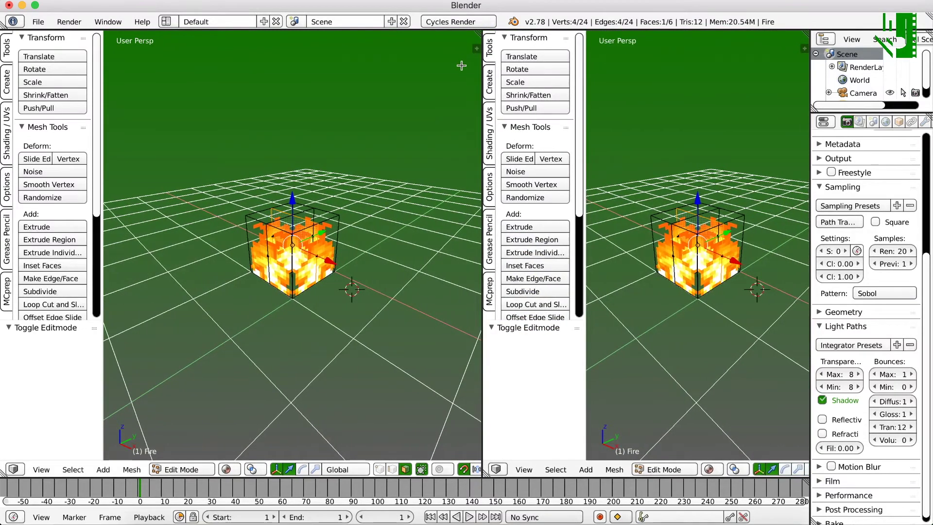
key(t)
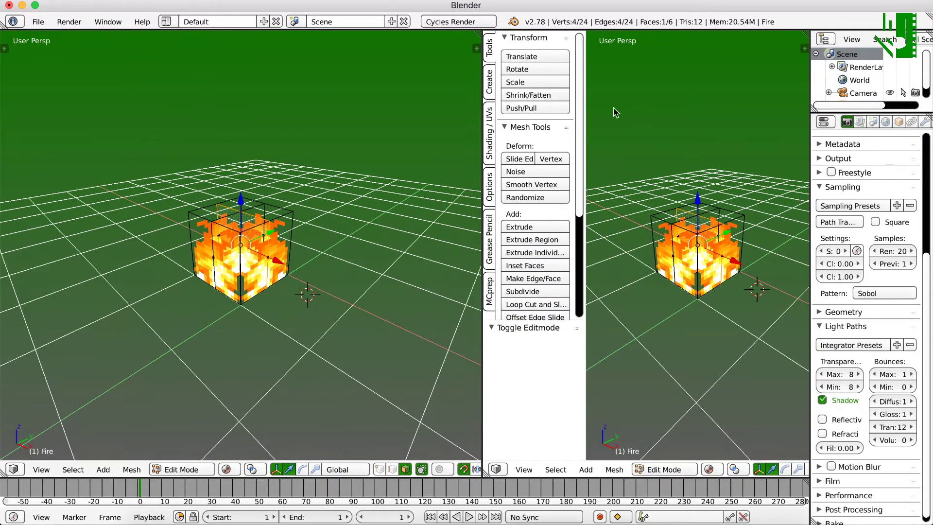
key(t)
- Turn the right area into a Node Editor framing the Fire material's shader nodes
click(496, 469)
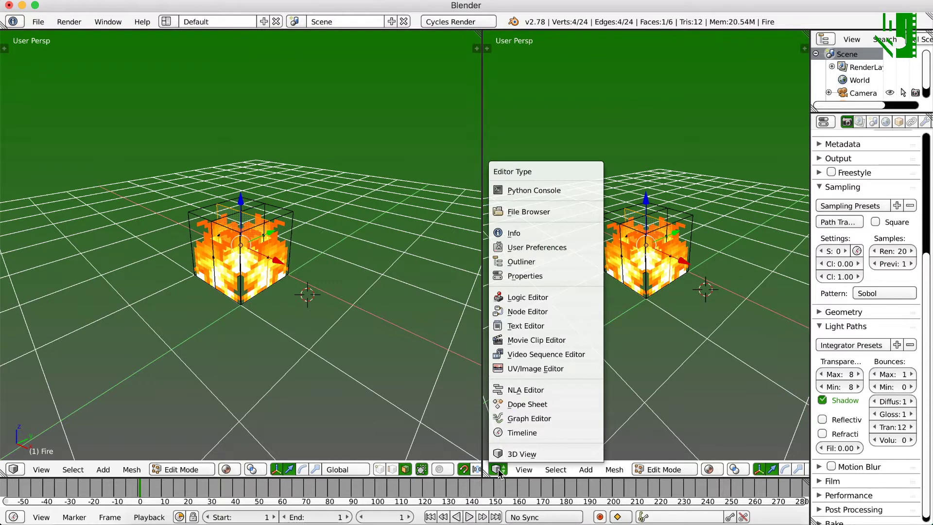
click(523, 310)
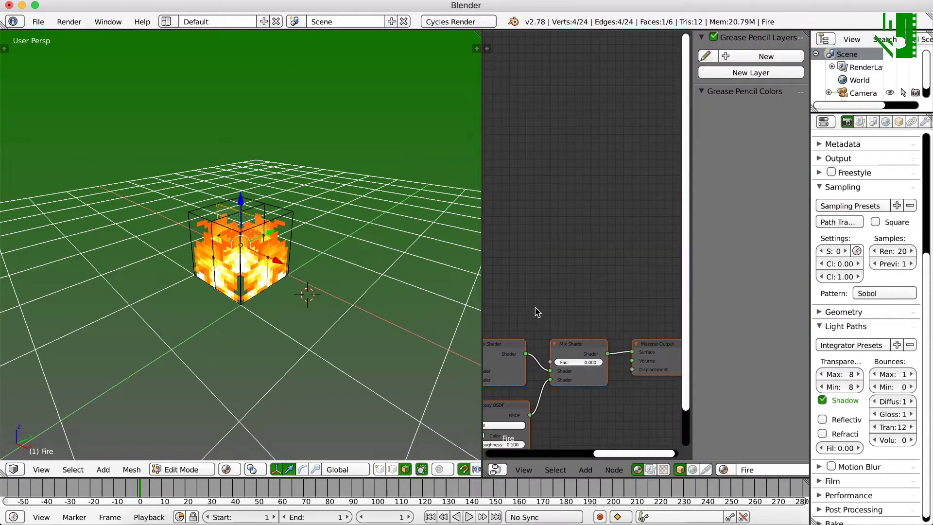
key(n)
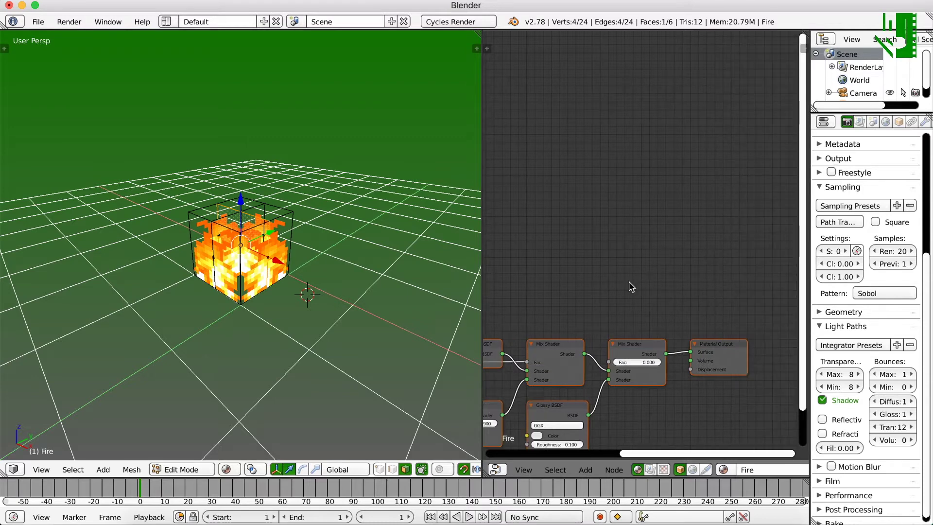
key(Home)
middle_drag(567, 266, 562, 244)
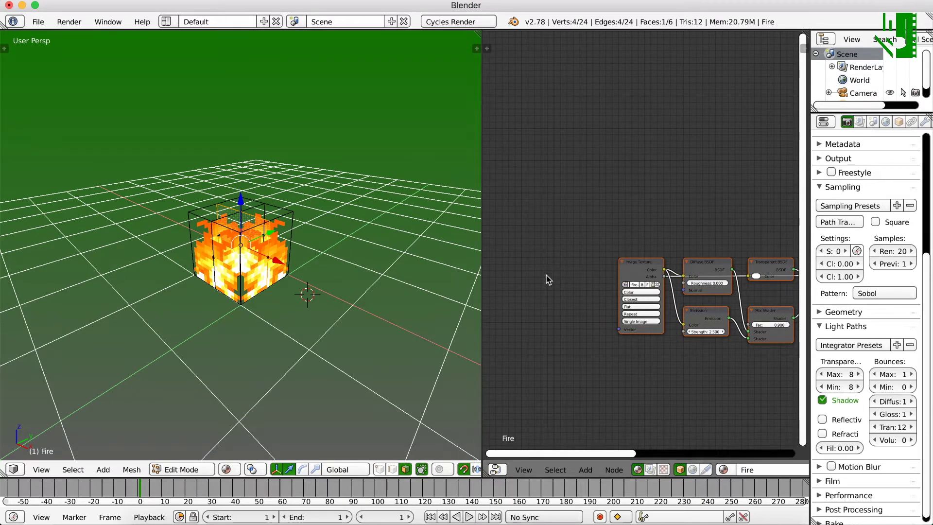
scroll(554, 277, up, 1)
- Load fire_layer_0.png from resources/Cycles_Minecraft_Rig/Textures/Blocks-Items/Fire into the Image Texture node
middle_drag(558, 276, 521, 218)
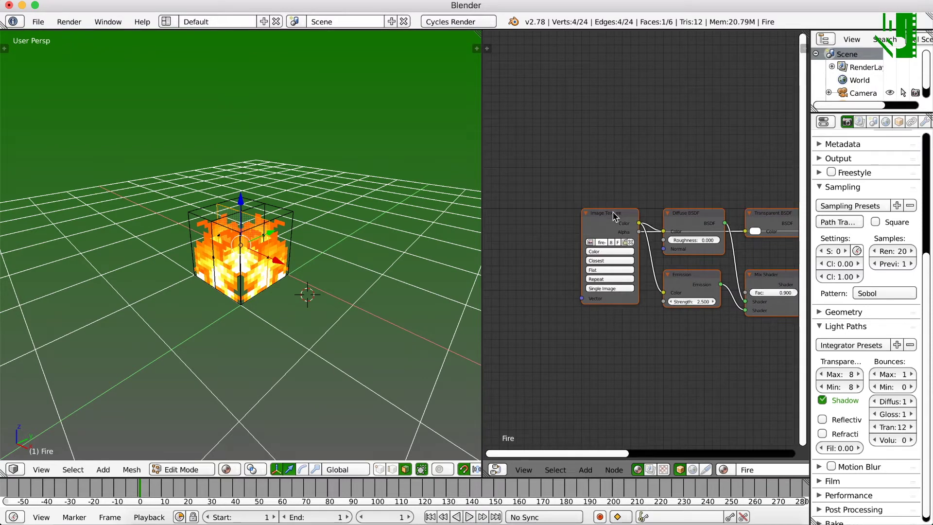
click(624, 242)
click(407, 56)
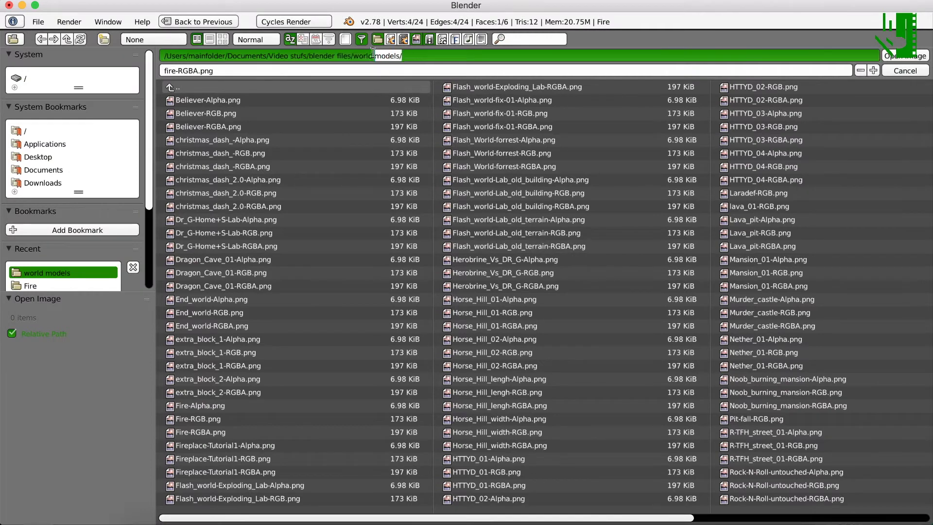
key(ctrl+BackSpace)
text(resources/)
key(Return)
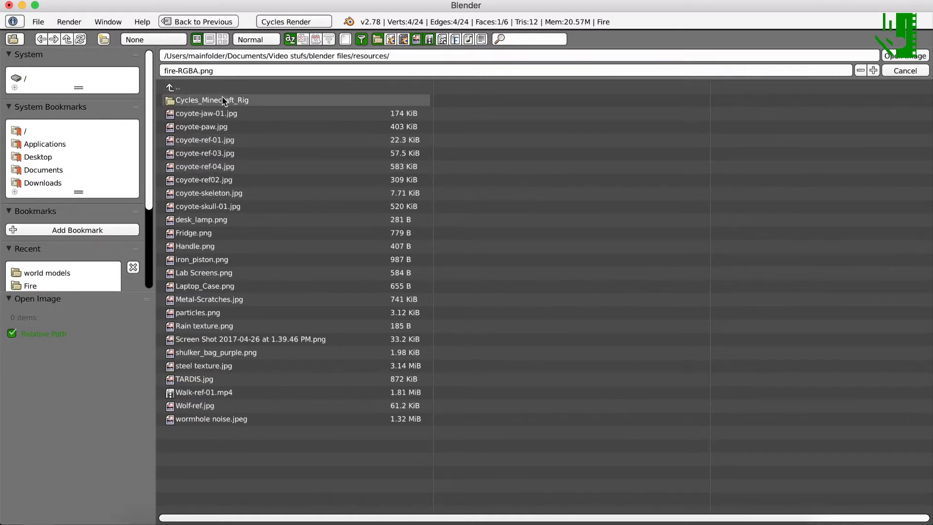
click(224, 100)
click(223, 100)
click(212, 113)
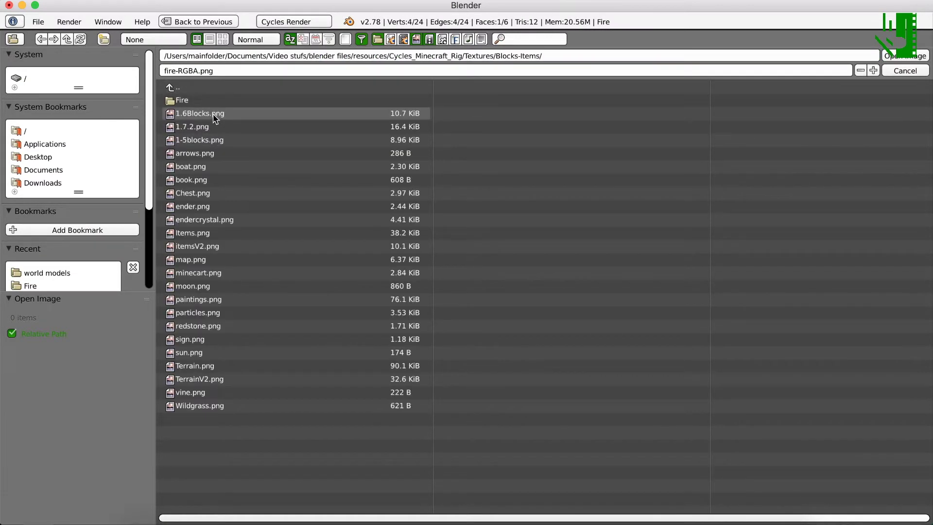
click(213, 100)
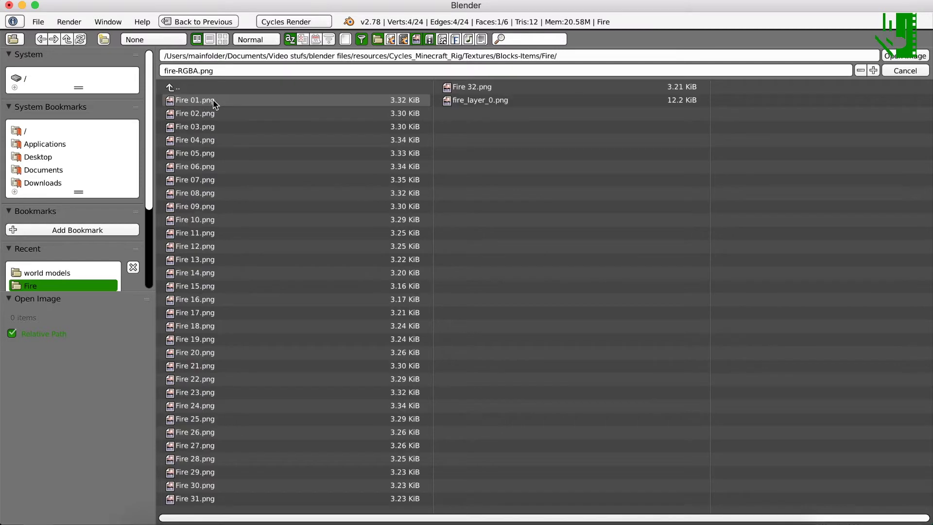
click(503, 104)
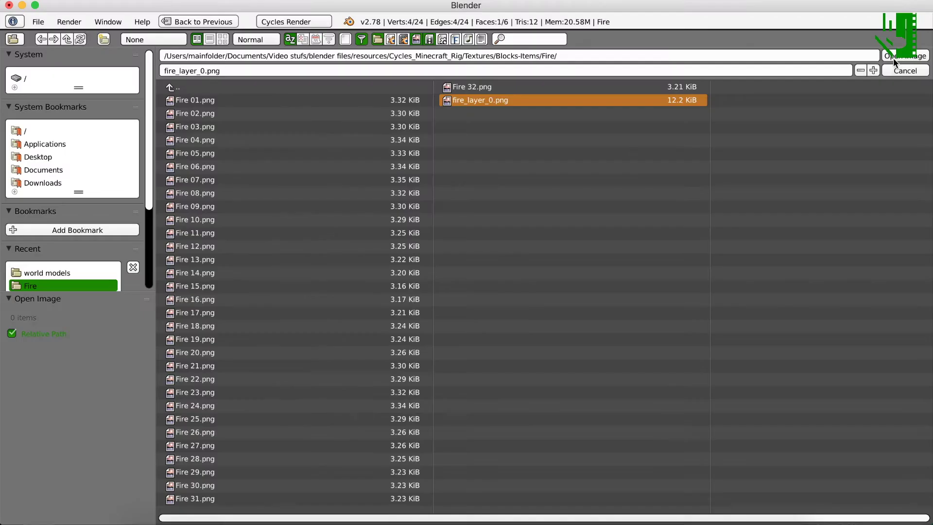
click(893, 57)
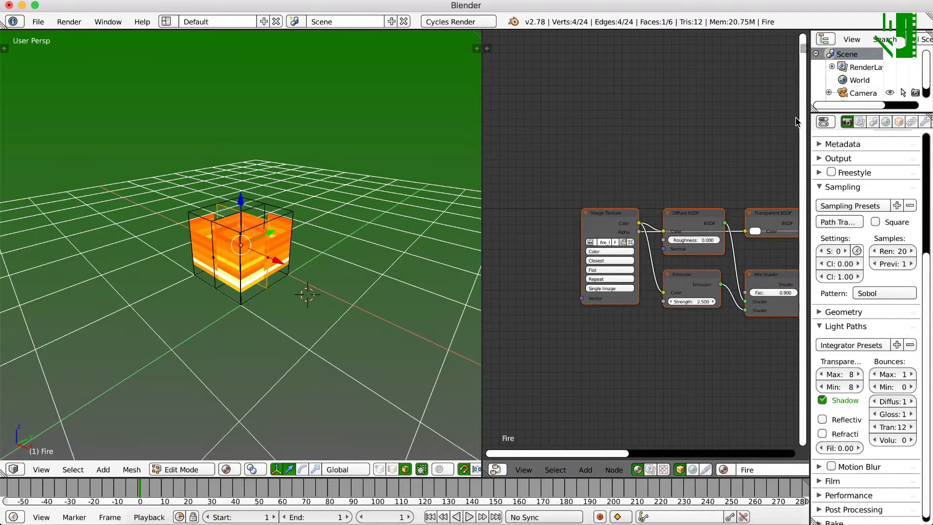
- Add a Mapping node left of the fire material's Image Texture node
scroll(223, 274, up, 3)
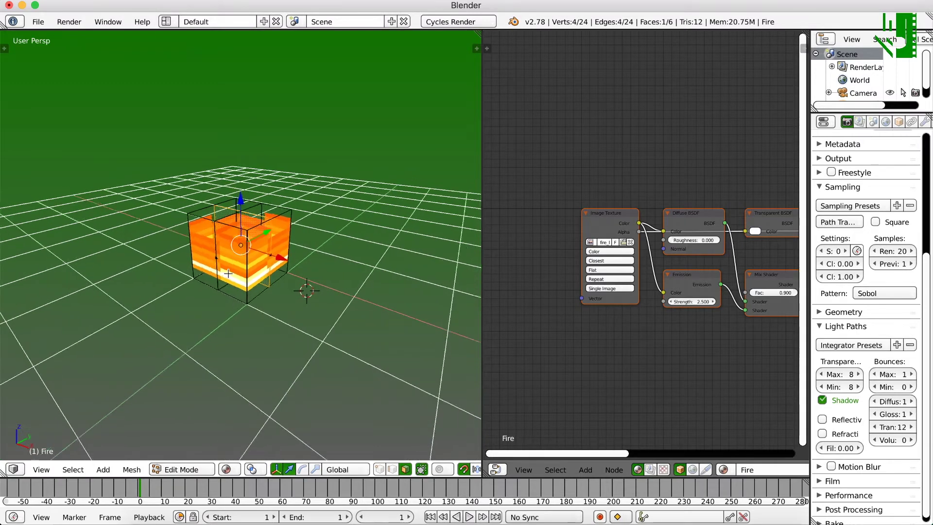
middle_drag(516, 247, 675, 241)
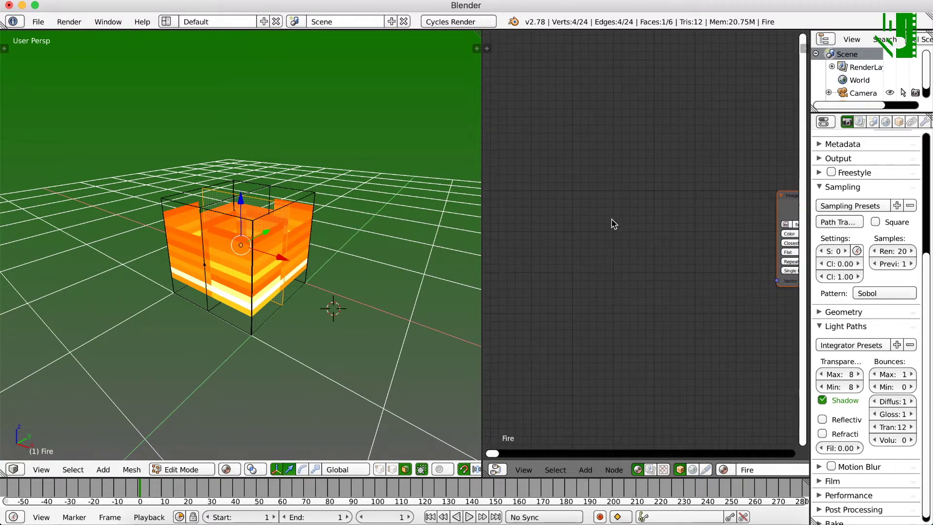
key(shift+a)
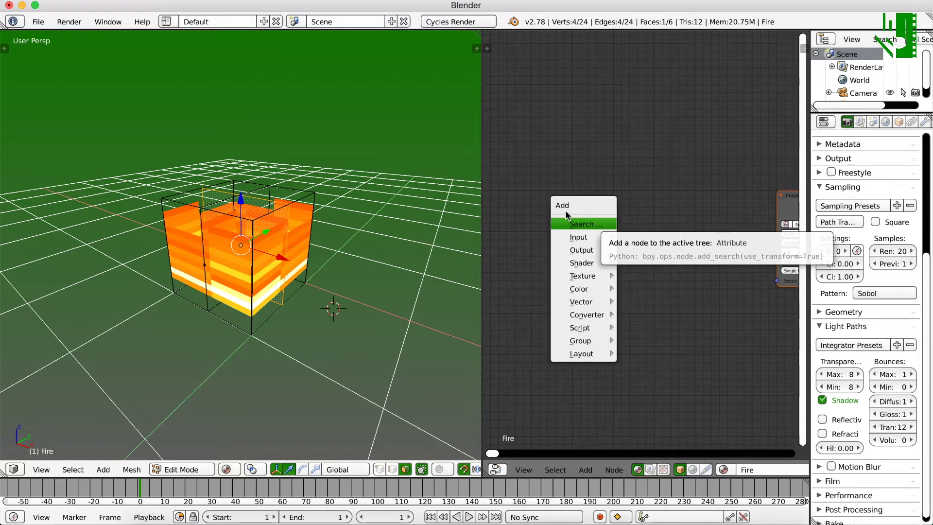
click(581, 224)
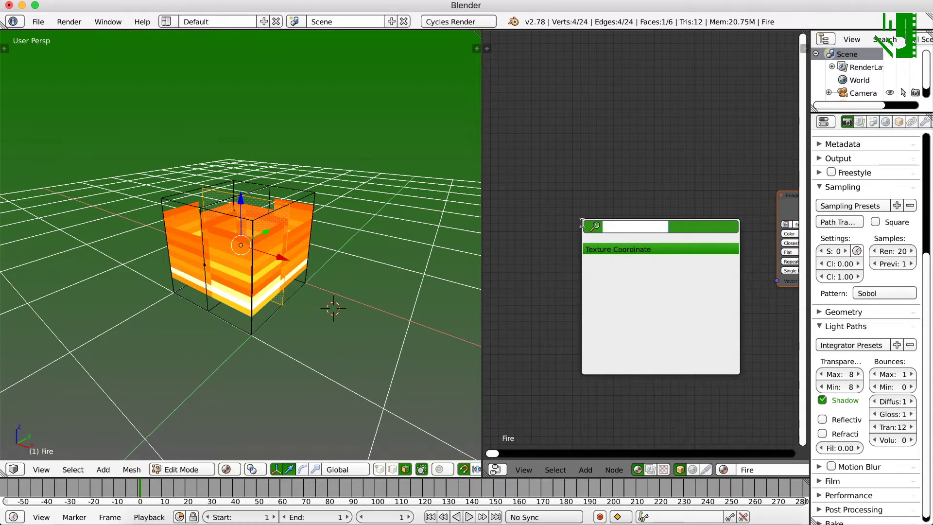
text(map)
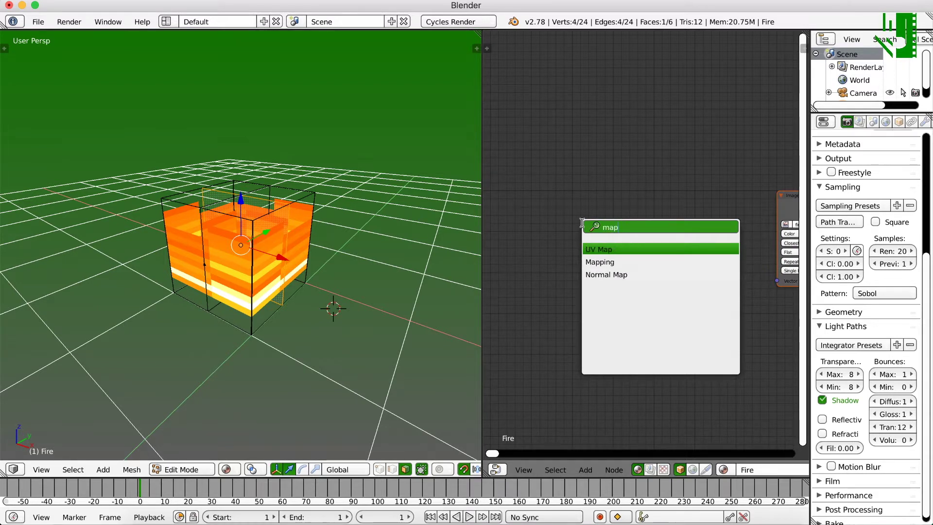
key(Down)
key(Return)
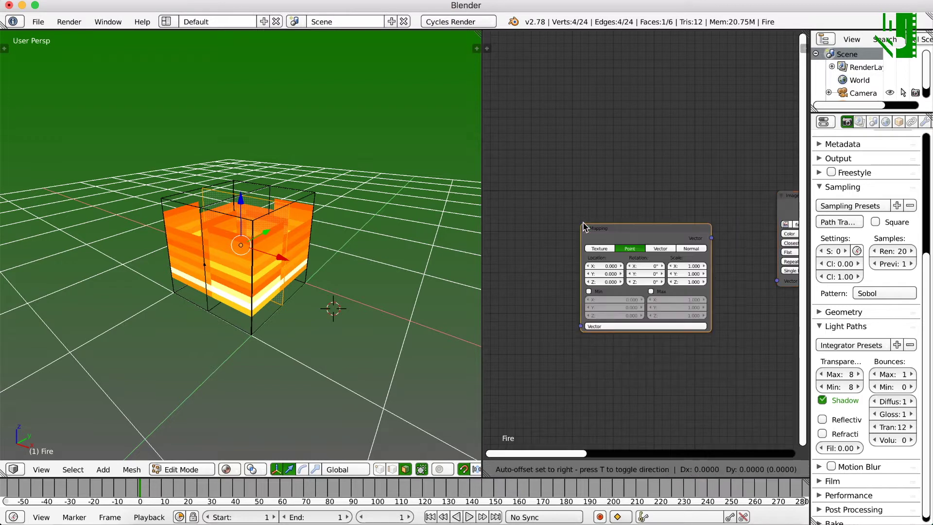
click(608, 202)
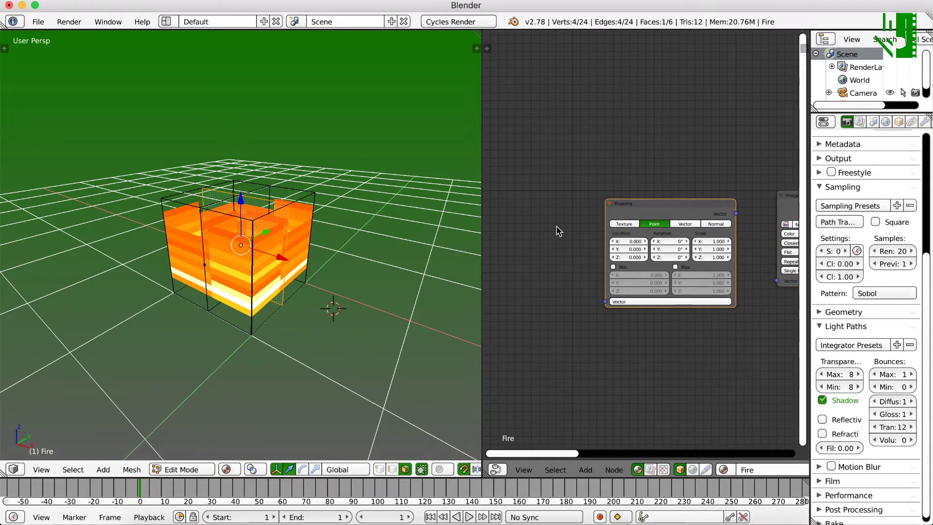
- Add a Texture Coordinate node to the left of the Mapping node
key(shift+a)
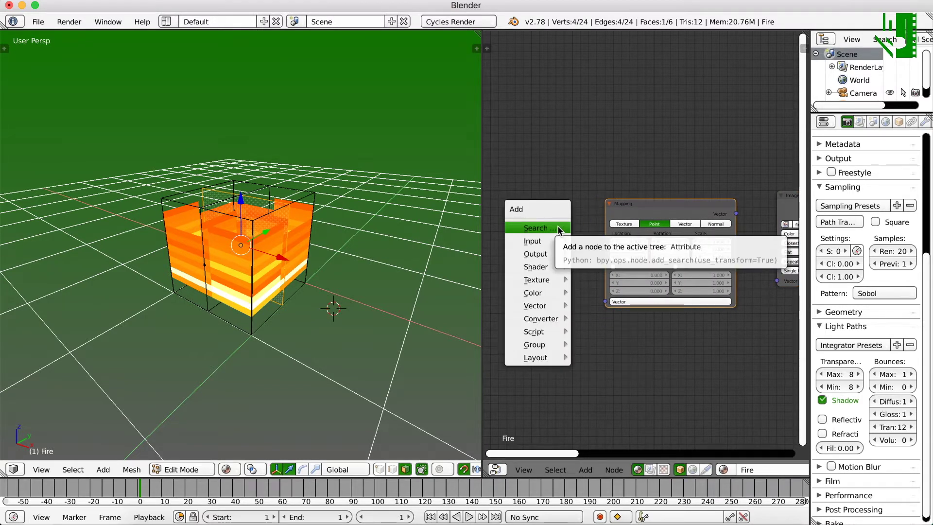
click(559, 228)
text(tex)
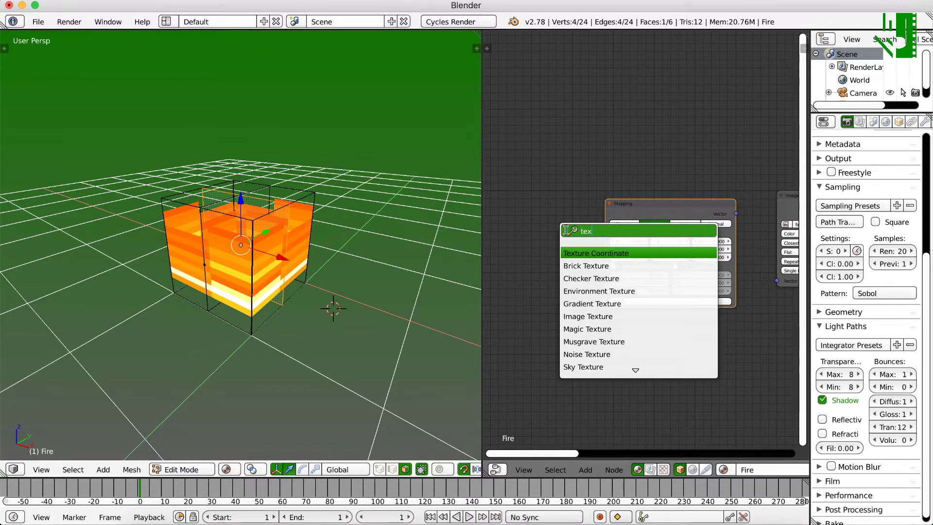
key(Return)
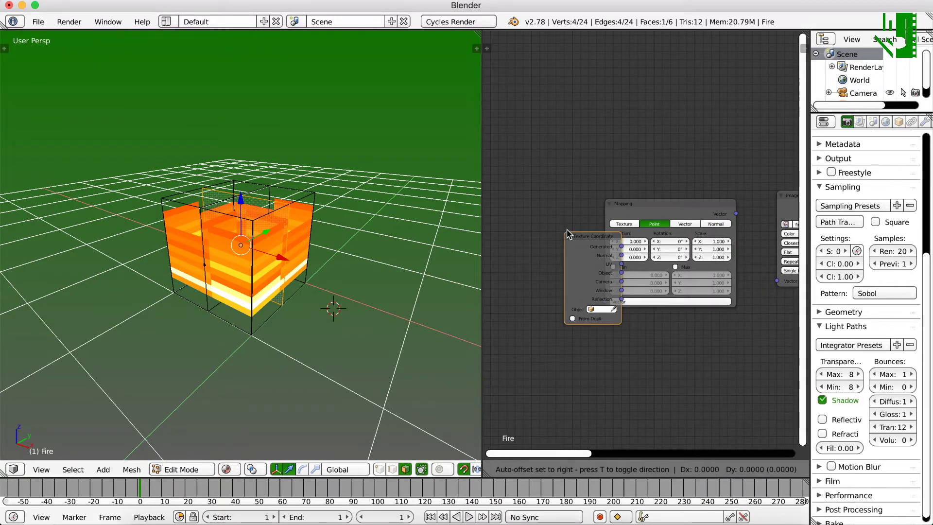
click(522, 212)
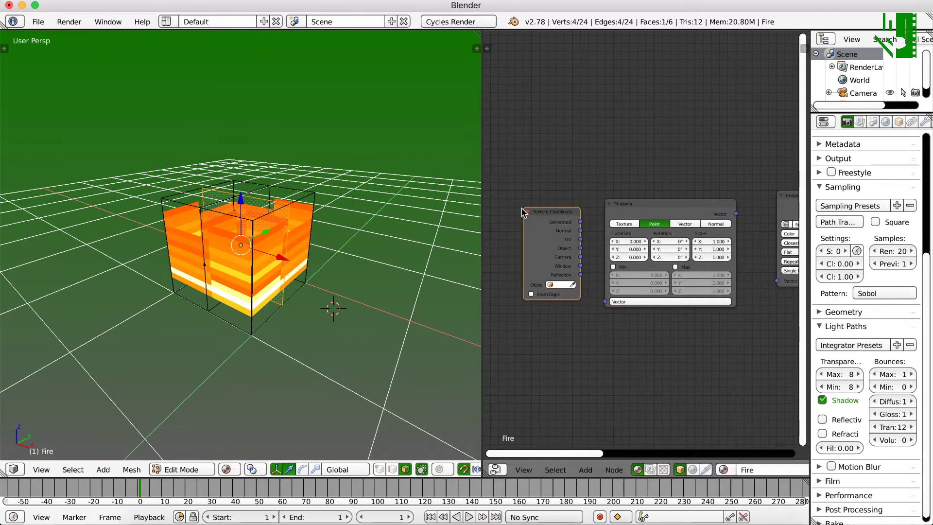
- Link Generated coordinates into Mapping's Vector, and Mapping into the Image Texture
scroll(568, 232, up, 1)
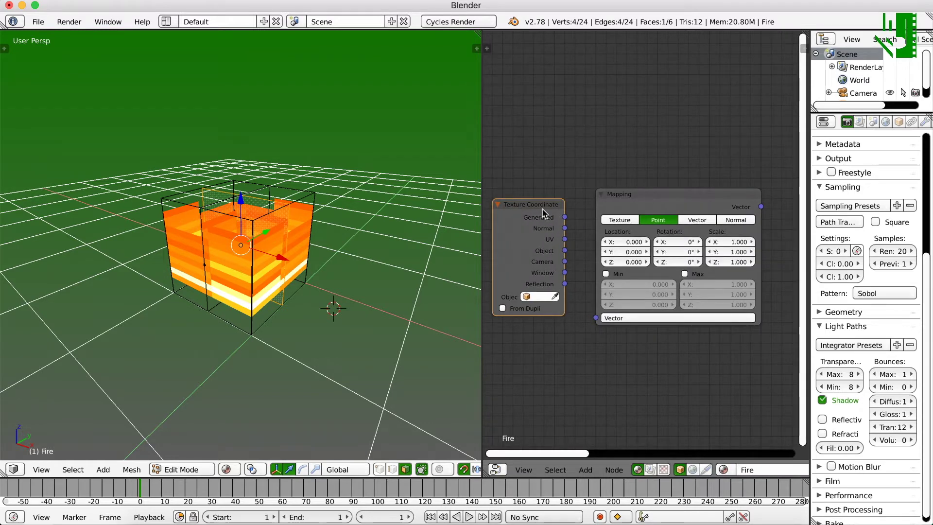
drag(564, 217, 597, 322)
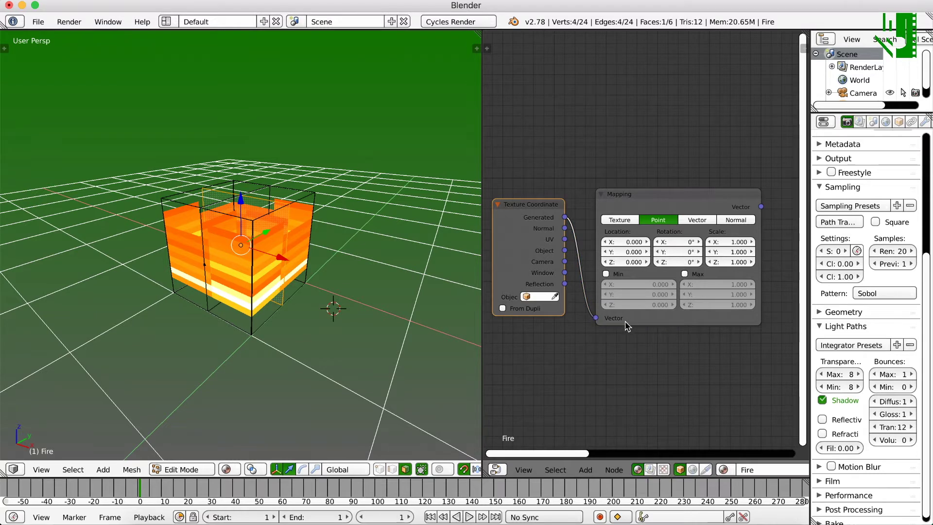
middle_drag(687, 343, 558, 360)
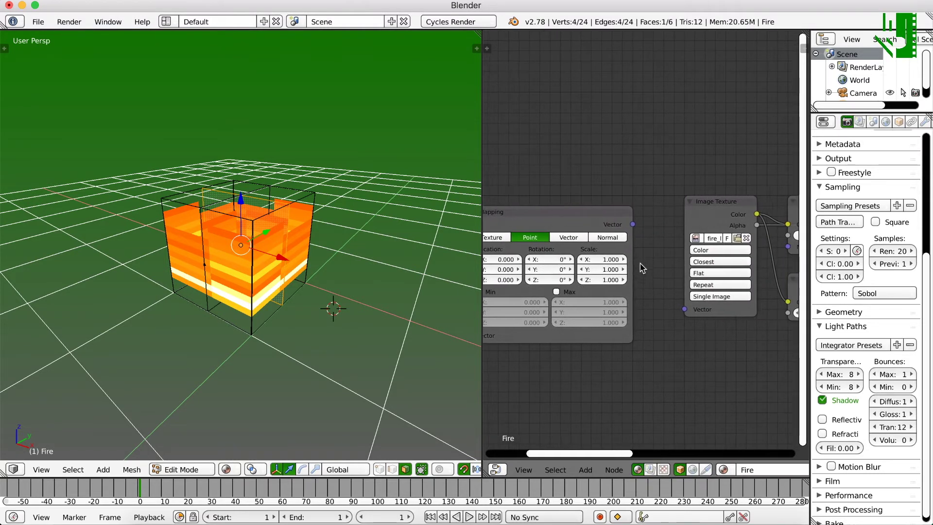
drag(633, 224, 684, 311)
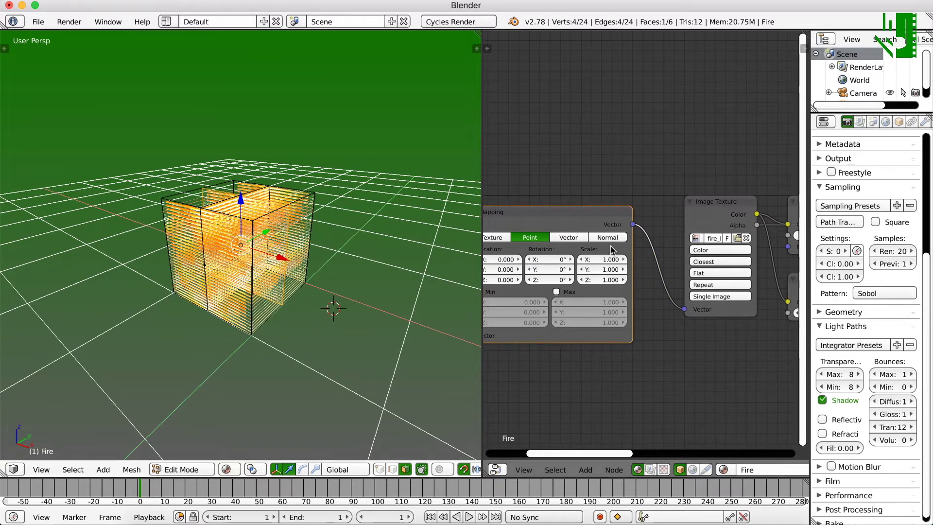
- Set the Mapping node's Y scale to -0.030 and view the cube from the front
click(600, 268)
text(-)
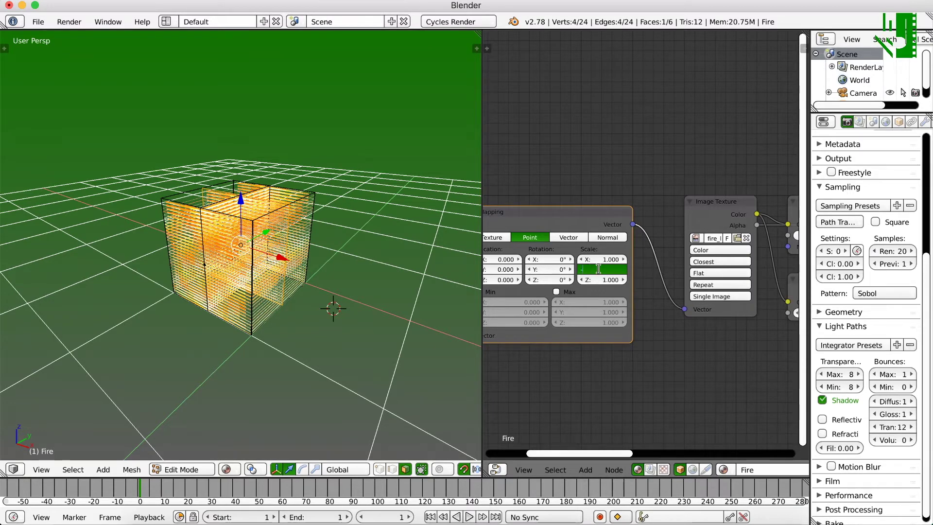
text(0.03)
key(Return)
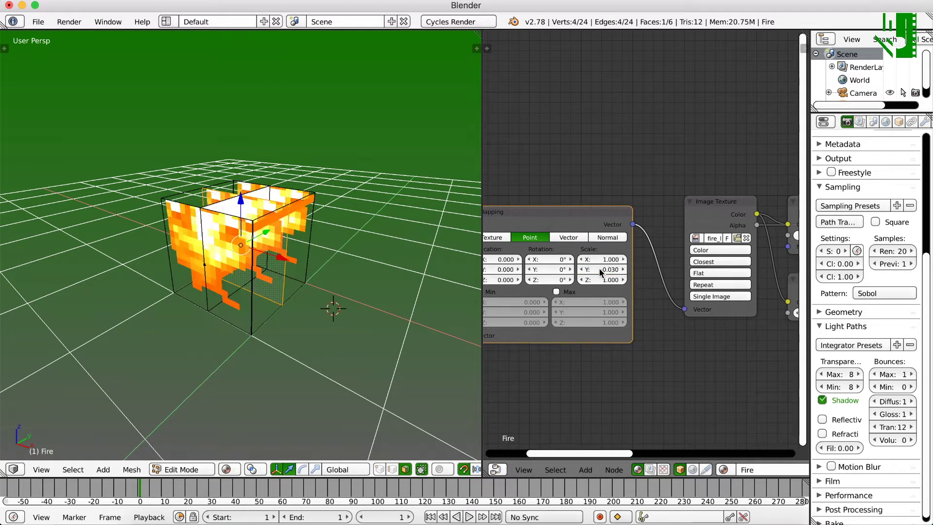
middle_drag(209, 299, 258, 261)
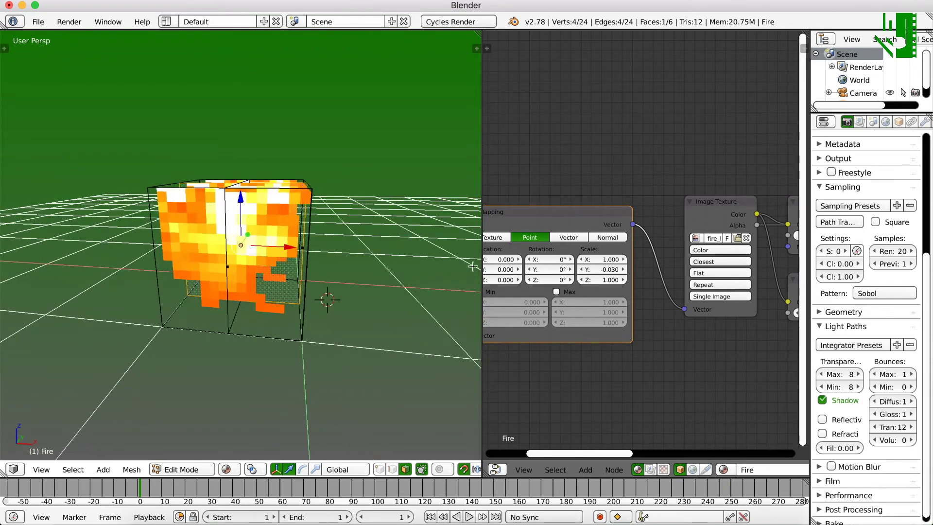
- Set the Mapping node's Z rotation to 180°
ctrl+scroll(529, 359, left, 2)
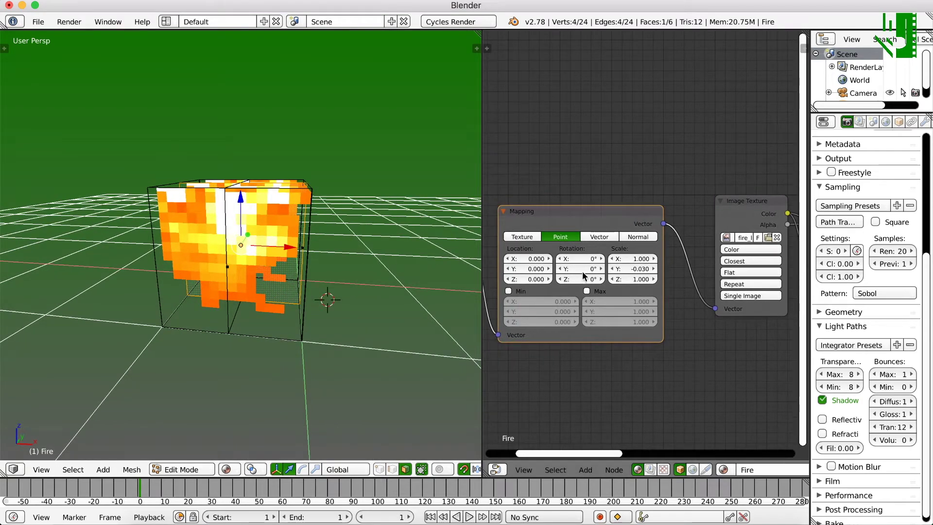
click(578, 279)
text(180)
key(Return)
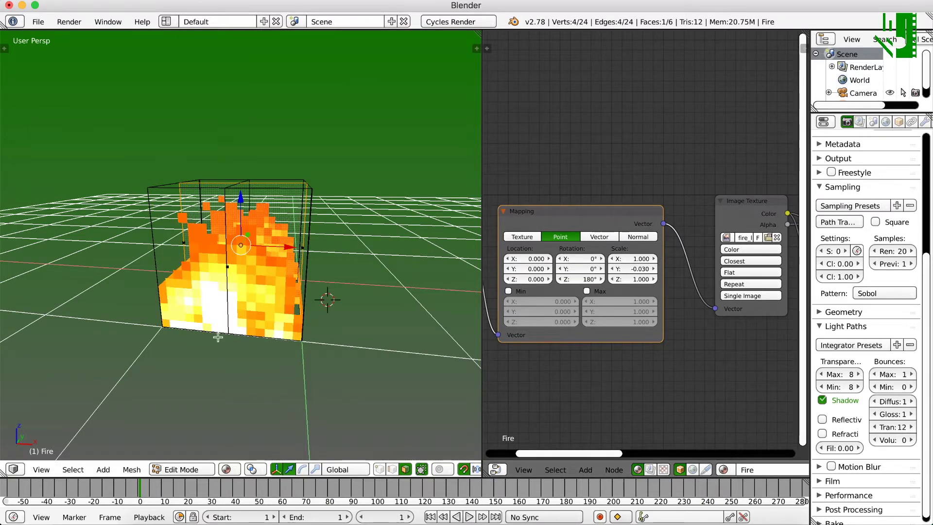
- Select the upper and back faces of the fire mesh in Edit Mode
middle_drag(193, 334, 243, 226)
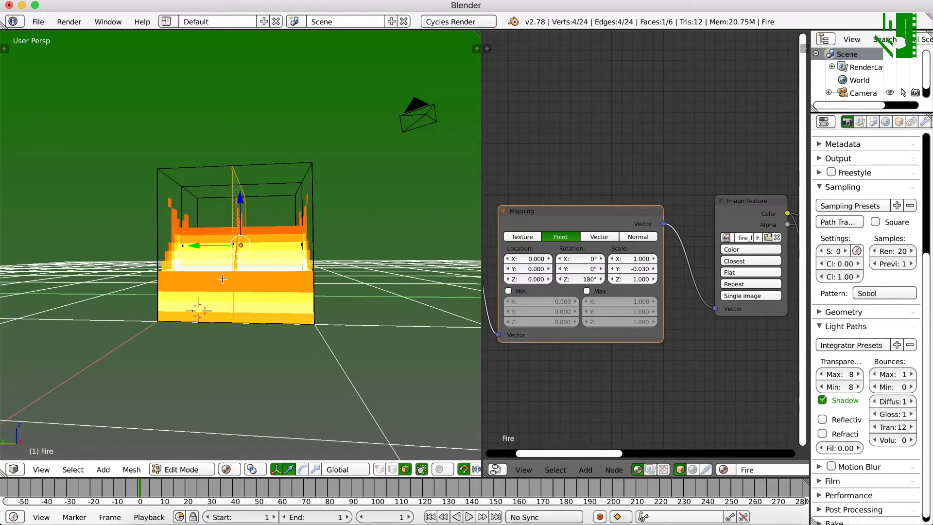
mouse_move(222, 278)
middle_down()
mouse_move(319, 273)
mouse_move(211, 290)
middle_up()
right_click(294, 275)
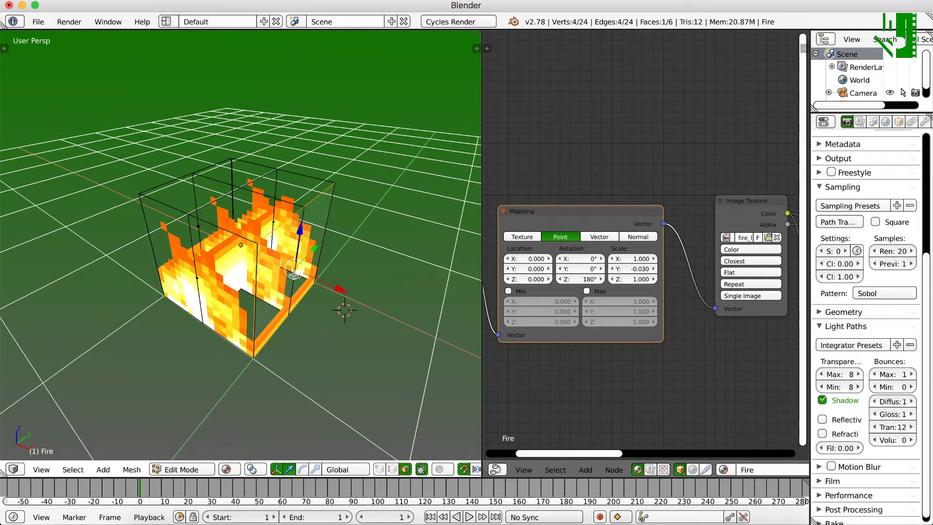
middle_drag(187, 209, 180, 218)
right_click(208, 200)
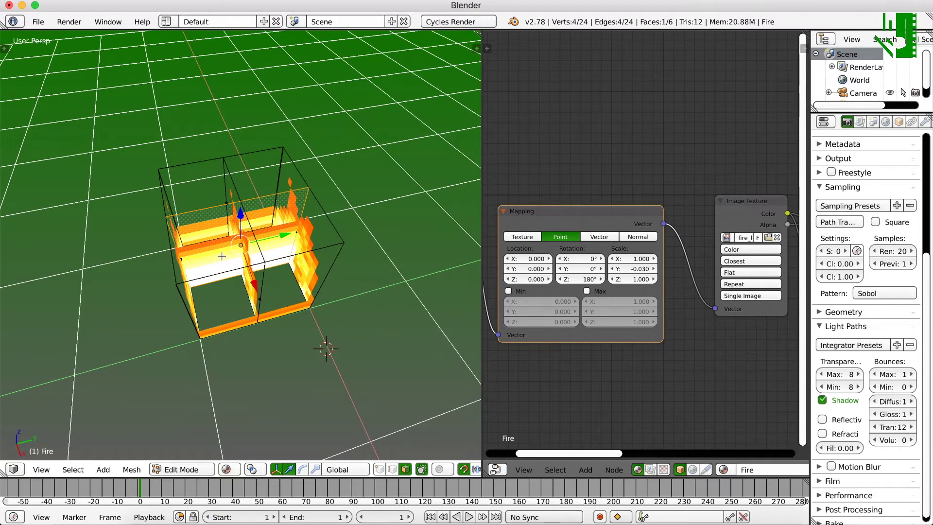
shift+right_click(229, 226)
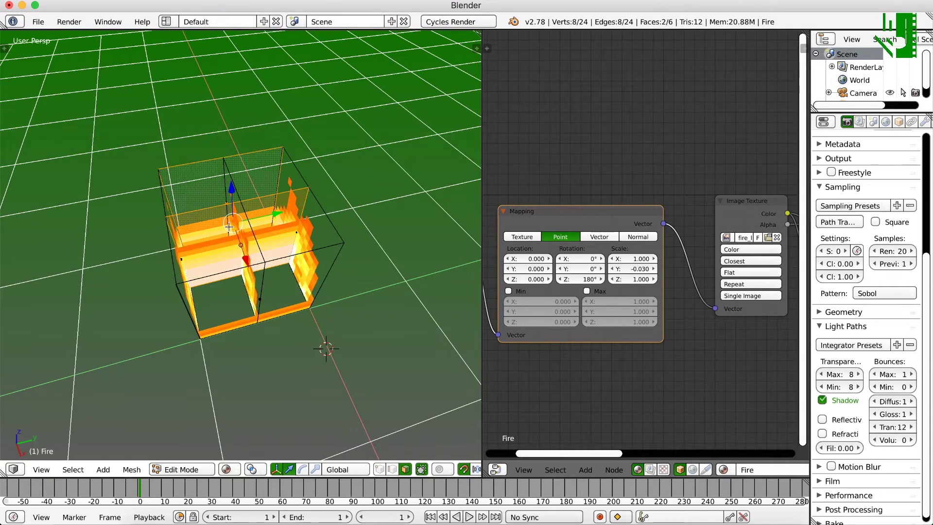
- Add a third face and rotate the selection around global Z, then deselect all
shift+right_click(241, 291)
key(r)
key(z)
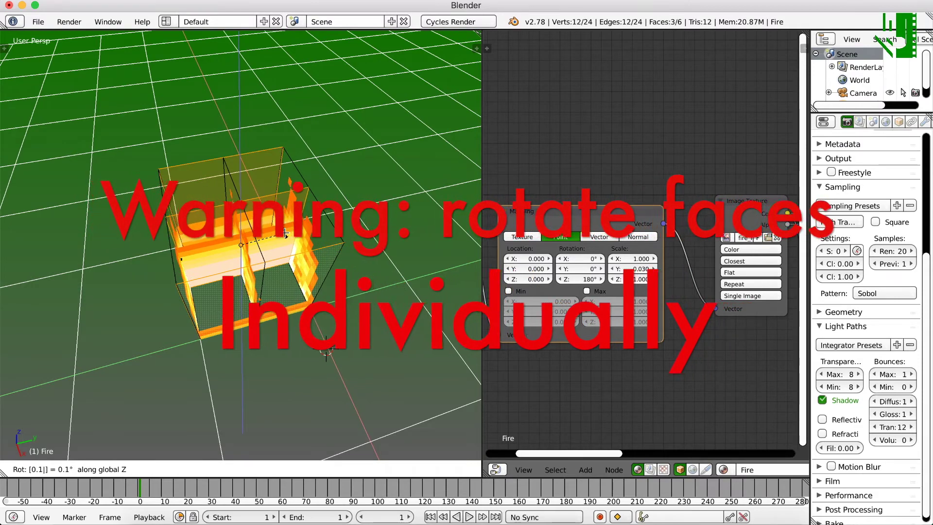
key(Escape)
middle_drag(285, 234, 256, 239)
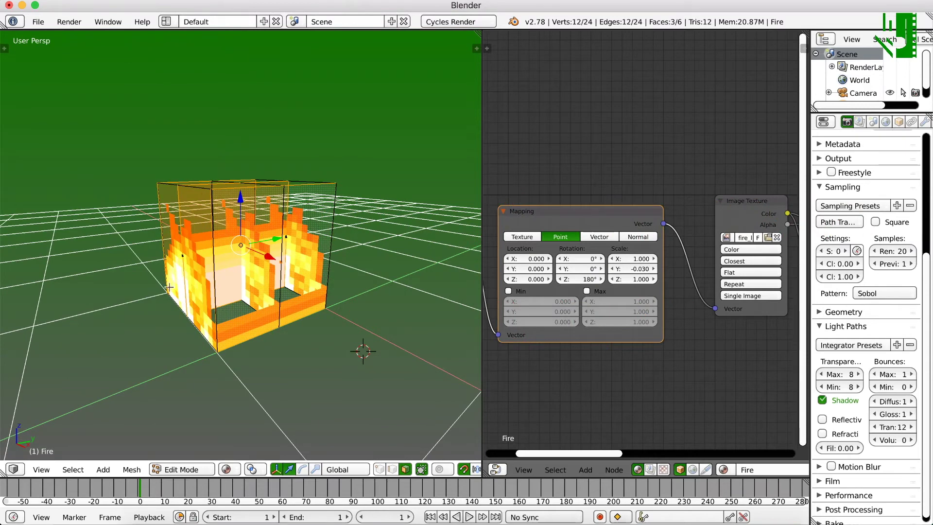
middle_drag(168, 287, 316, 271)
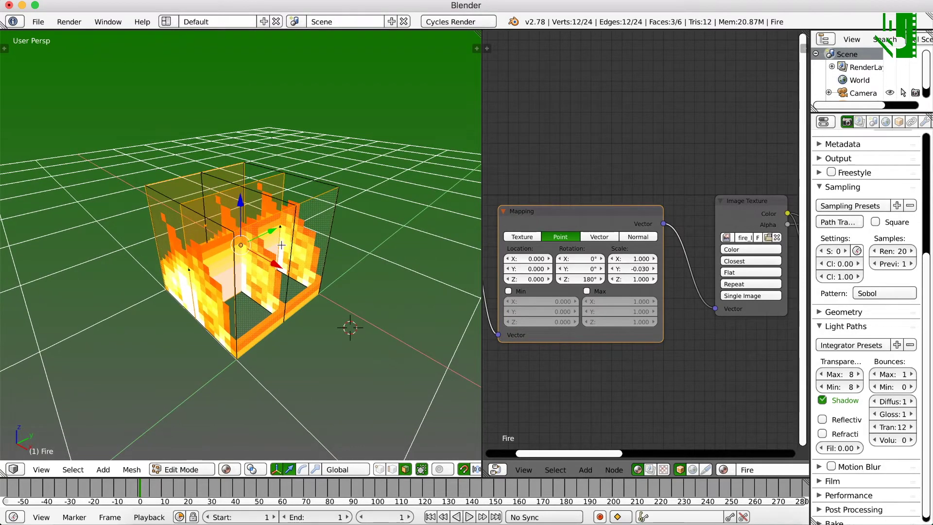
key(a)
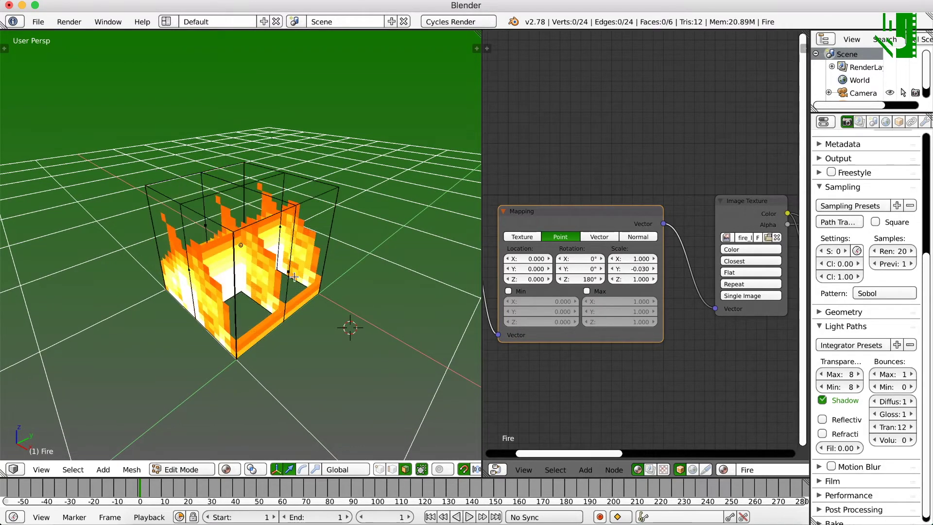
middle_drag(294, 278, 272, 276)
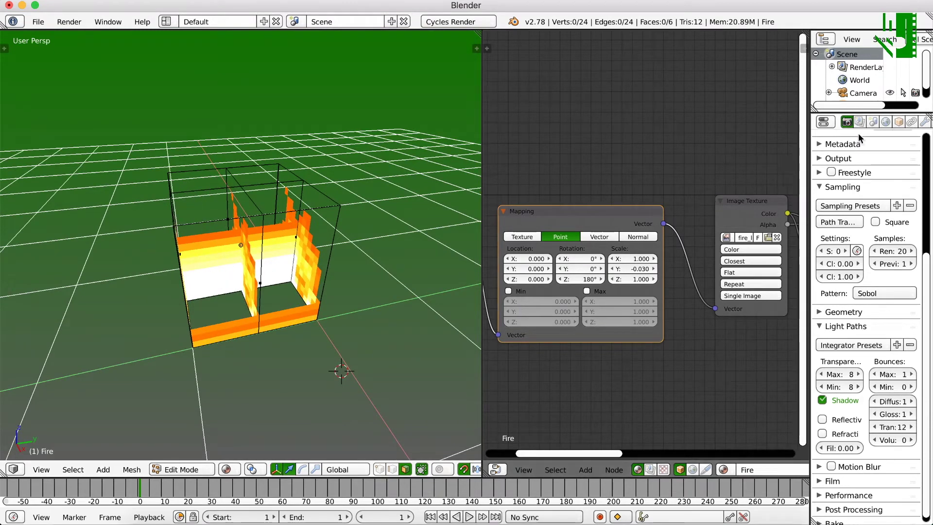
- Rename the fire material to Fire-y in the Material tab
scroll(883, 121, down, 3)
click(893, 122)
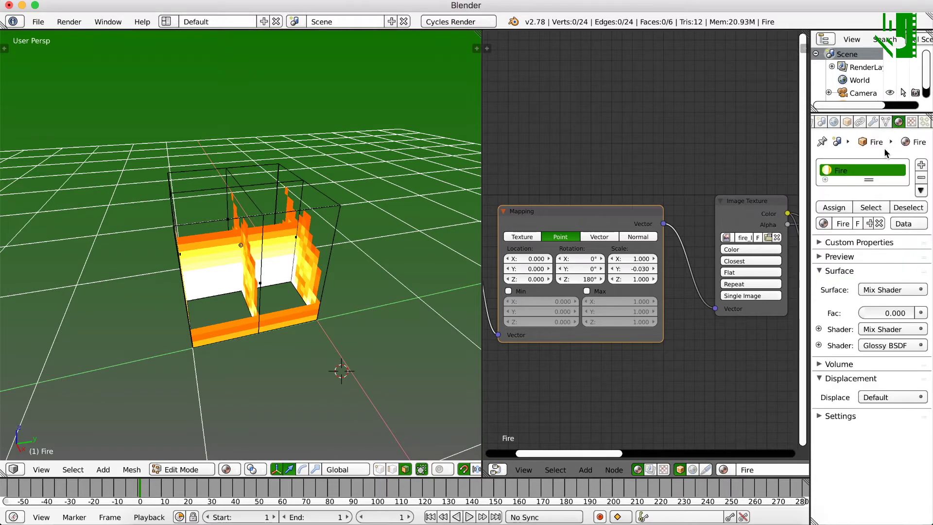
double_click(853, 170)
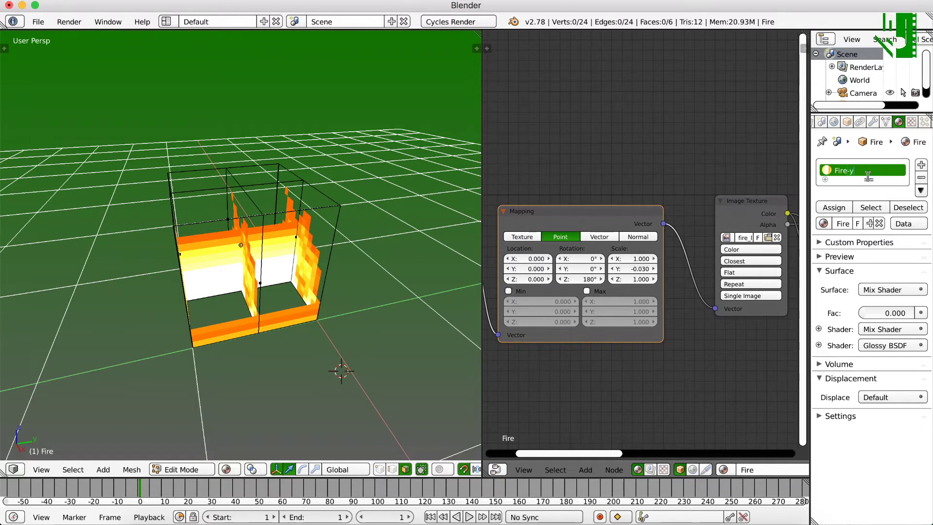
key(Return)
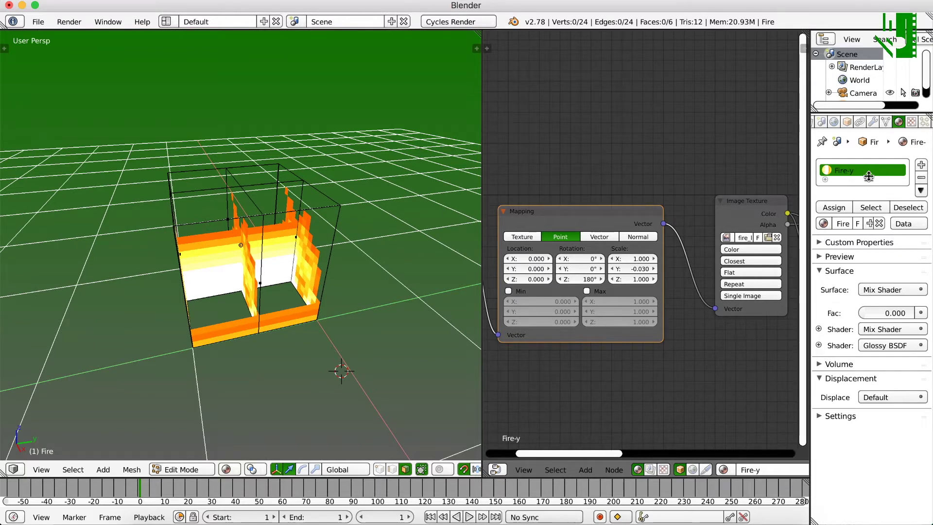
- Add a new material slot with a new material and delete its default nodes
click(921, 167)
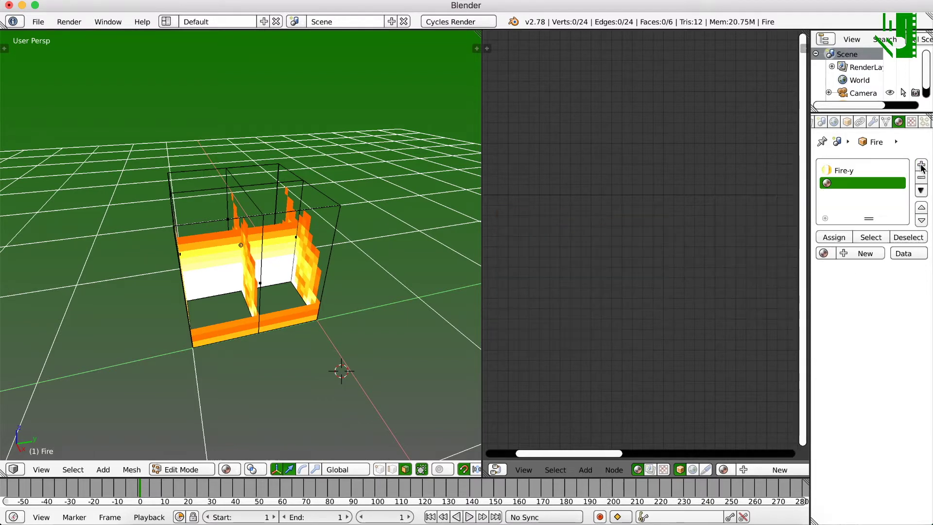
click(847, 254)
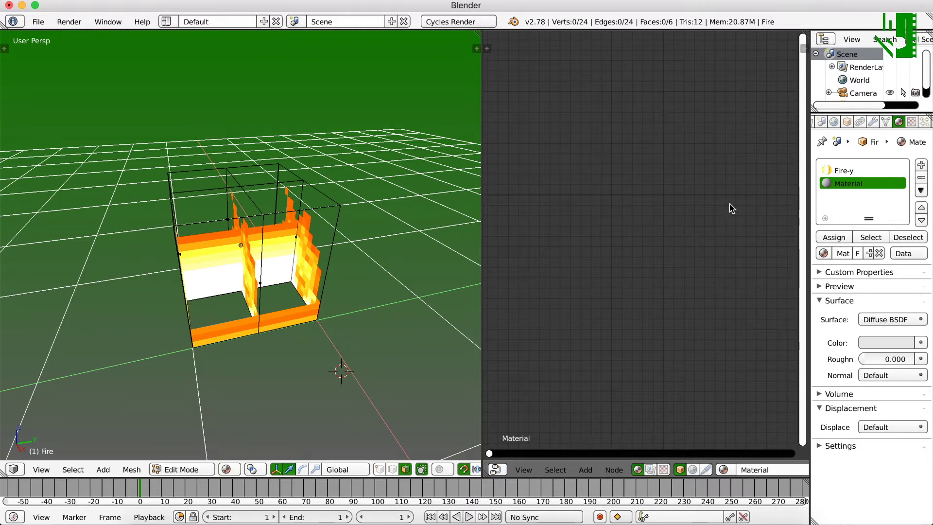
middle_drag(701, 228, 757, 253)
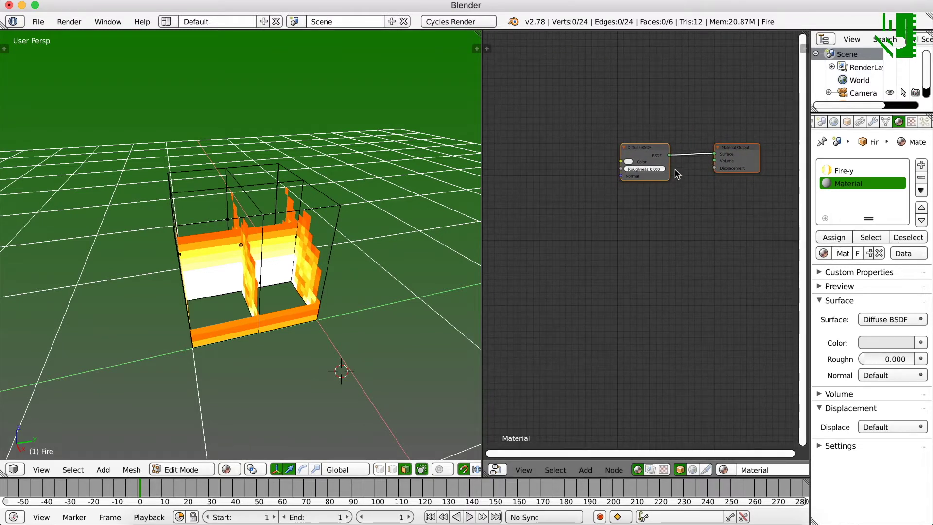
key(x)
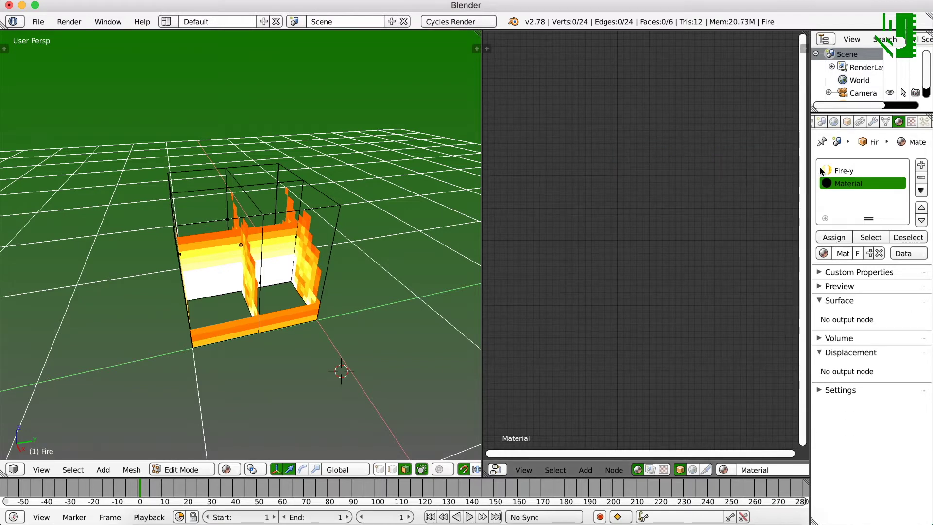
- Select all of Fire-y's shader nodes for copying
click(847, 170)
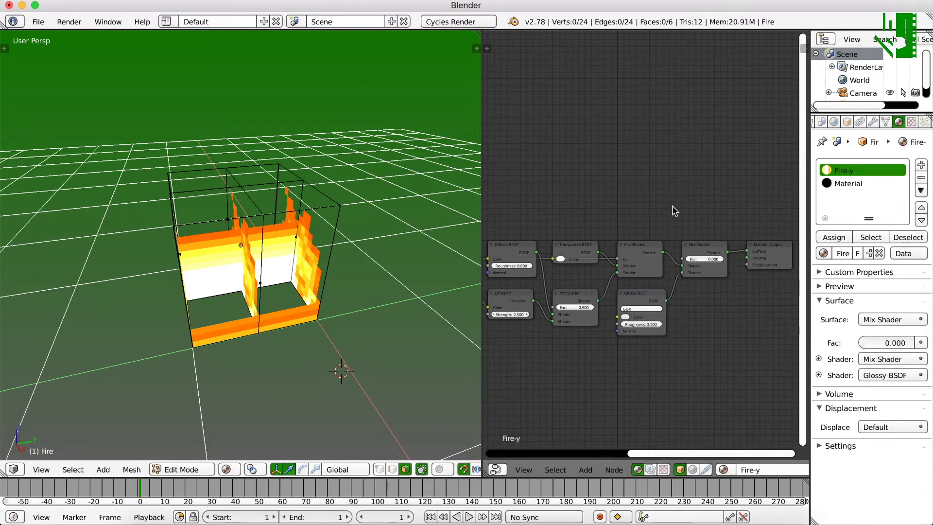
scroll(673, 209, down, 3)
middle_drag(651, 198, 709, 203)
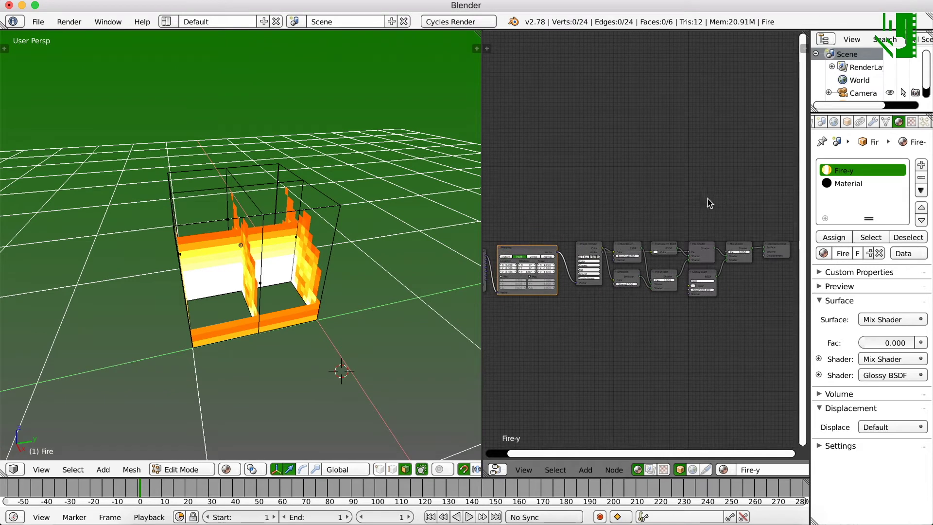
key(a)
key(a)
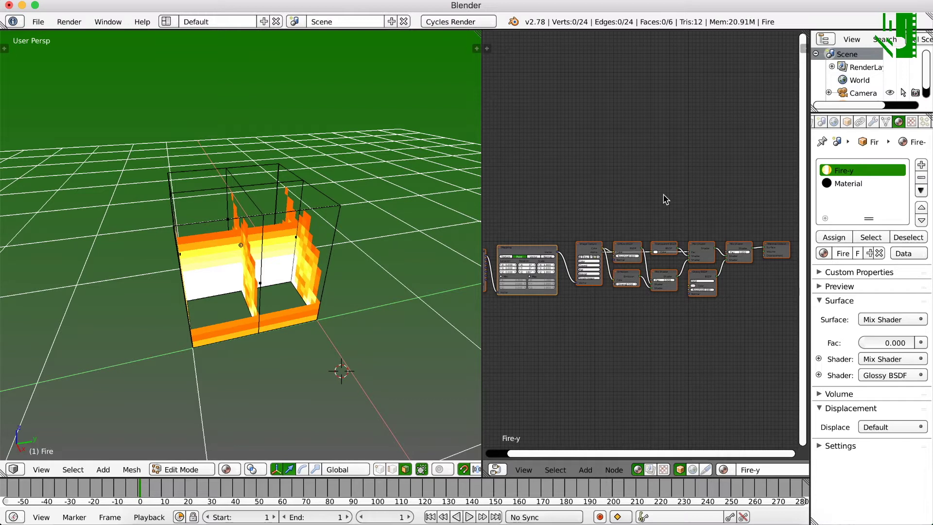
- Rename the second material to Fire-x
click(842, 184)
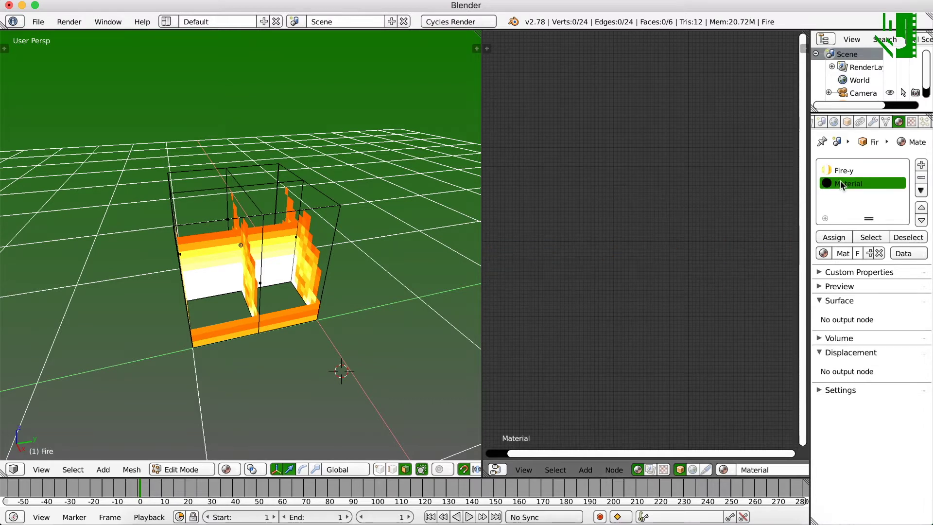
double_click(840, 183)
text(Fire-x)
key(Return)
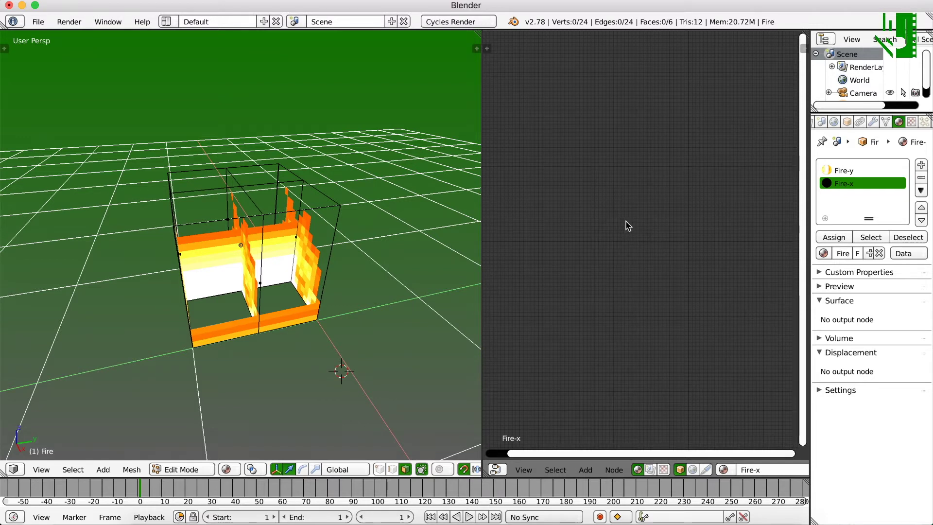
- Paste the copied fire node tree into Fire-x and center it
key(ctrl+v)
middle_drag(589, 223, 674, 185)
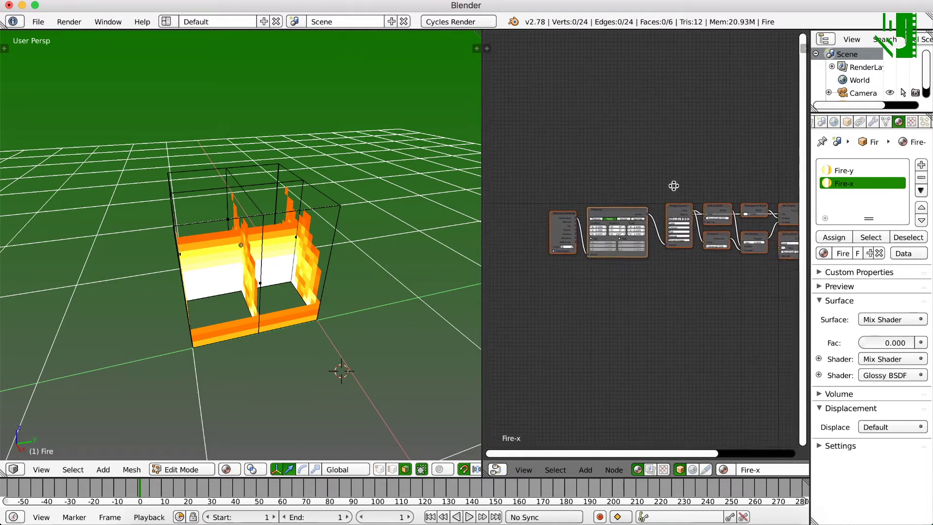
scroll(651, 202, up, 3)
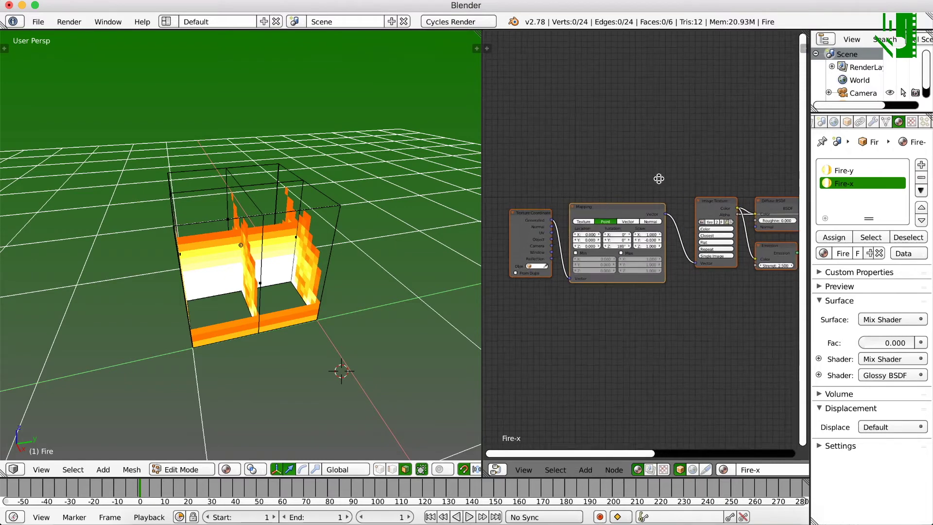
scroll(658, 178, up, 2)
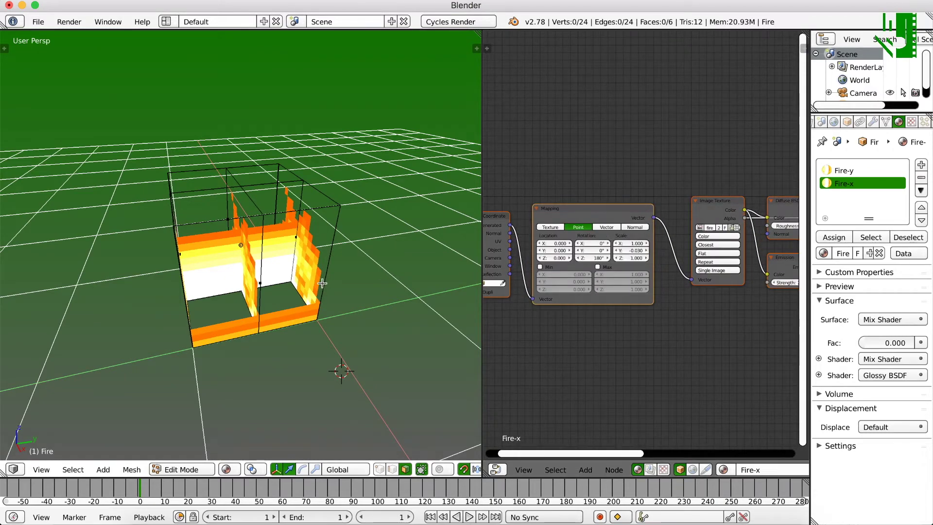
- Assign the Fire-x material to the cube's bottom, side and top faces
middle_drag(276, 282, 281, 301)
right_click(289, 295)
shift+right_click(227, 249)
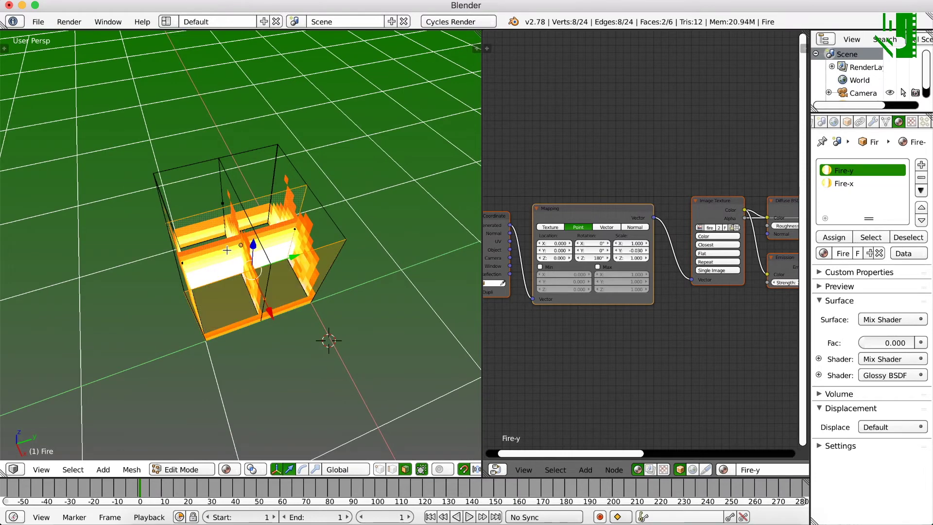
shift+right_click(210, 193)
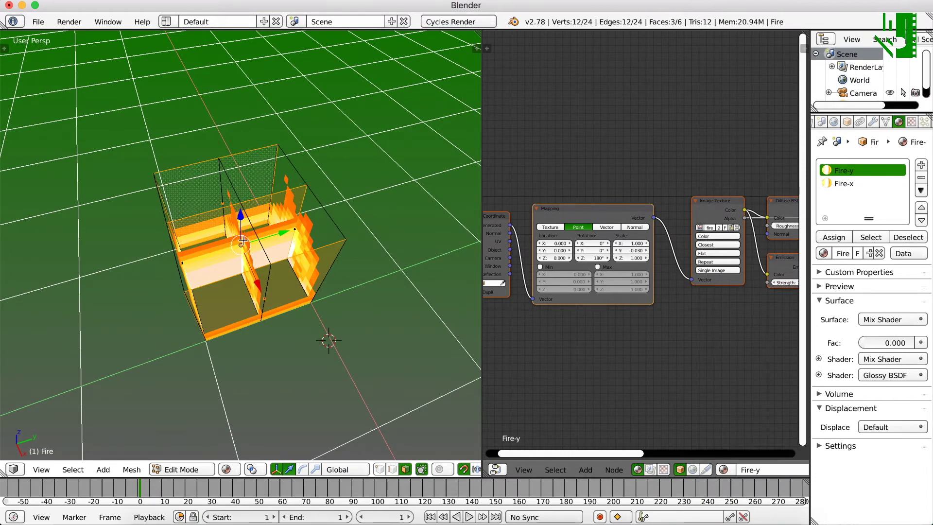
mouse_move(242, 241)
middle_down()
mouse_move(242, 209)
mouse_move(248, 227)
middle_up()
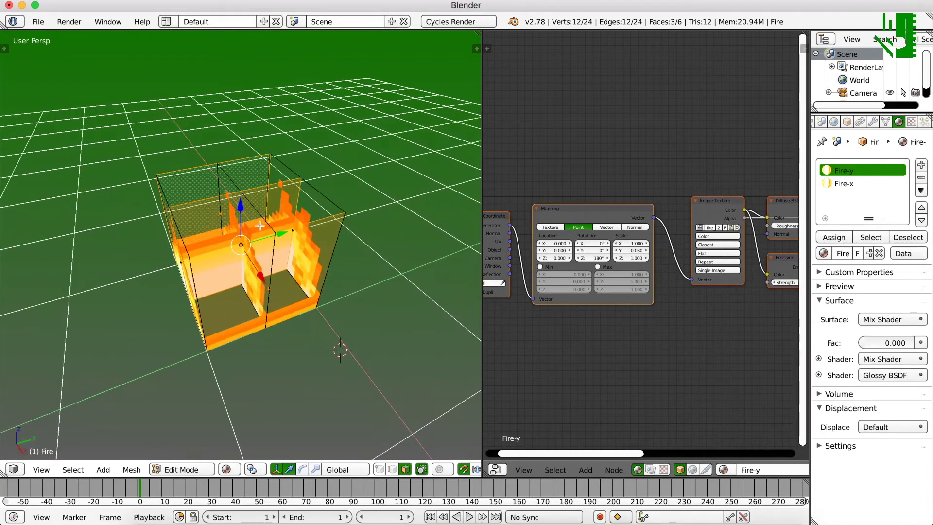
click(843, 185)
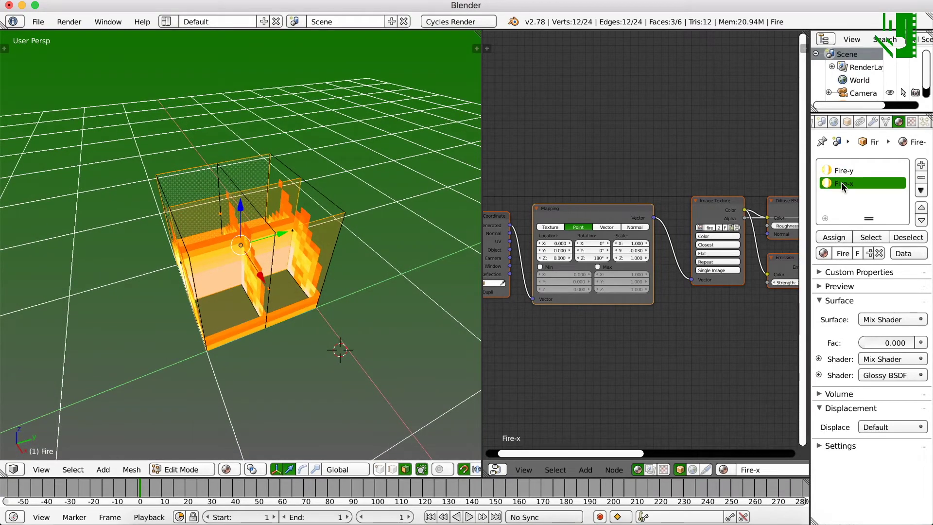
click(835, 237)
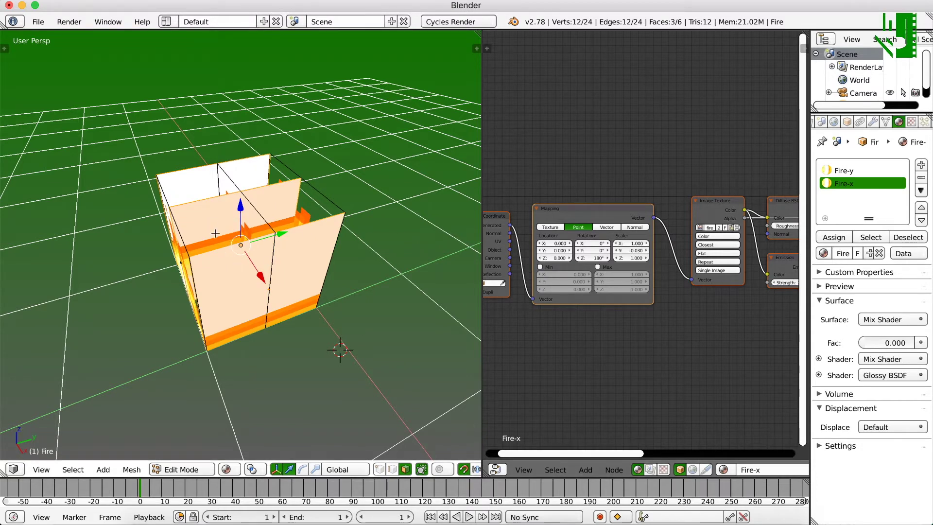
- Preview the fire in Rendered shading, then switch the viewport to Material Preview
click(225, 469)
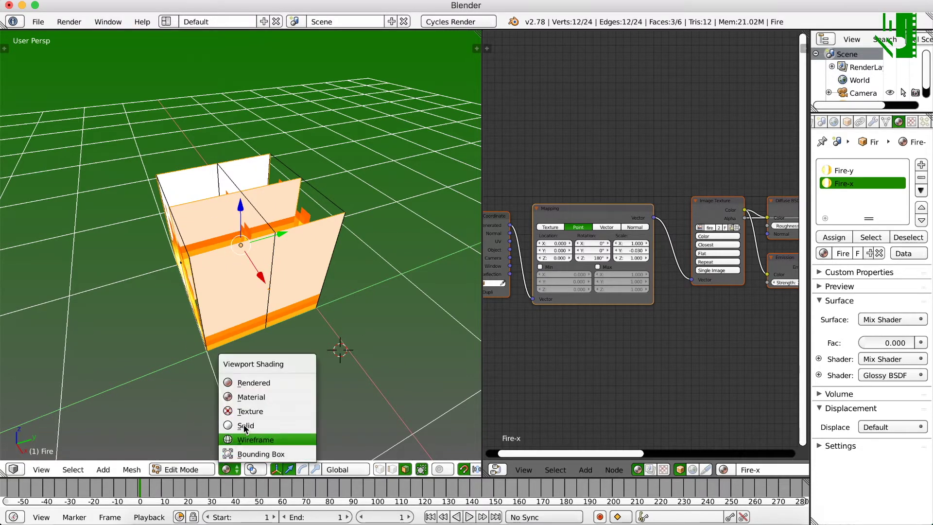
click(252, 384)
click(227, 469)
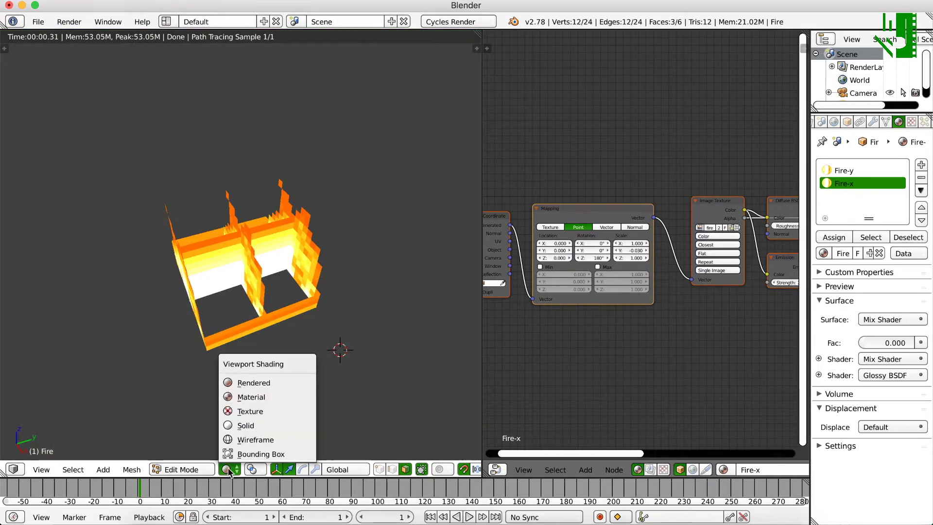
click(245, 396)
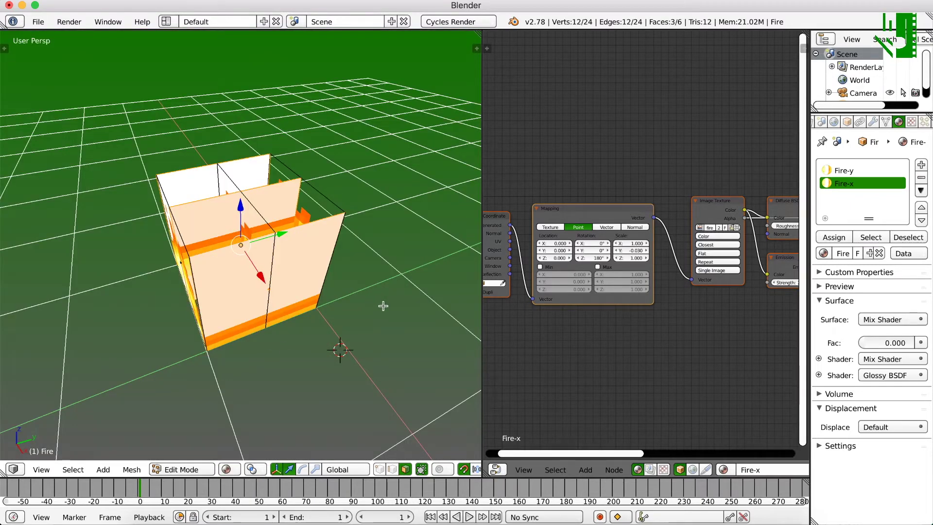
middle_drag(356, 308, 339, 281)
- Set Fire-x's Mapping X scale to -580.45, after first trying -200
scroll(648, 284, up, 2)
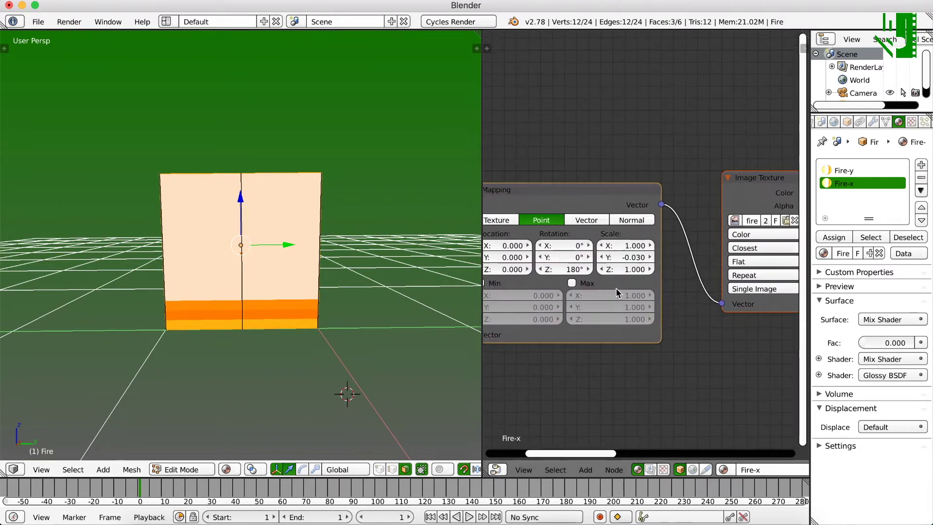
click(628, 246)
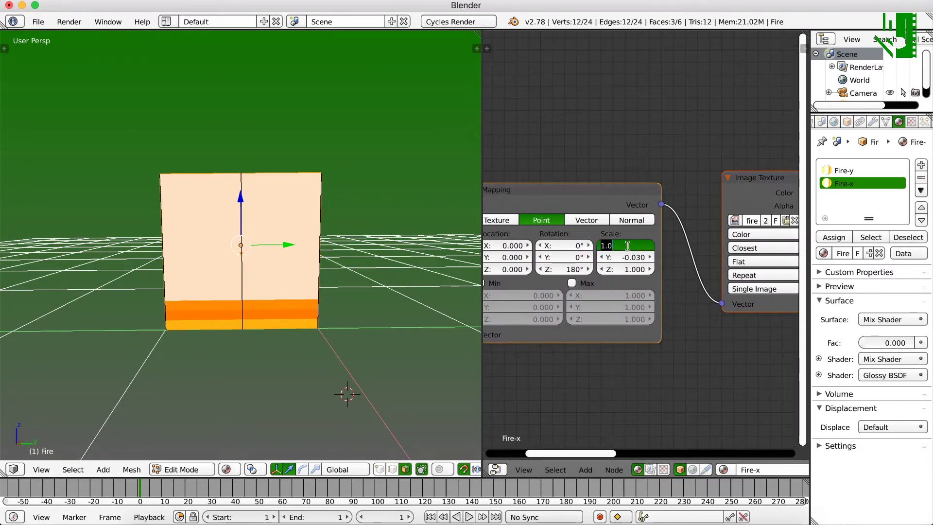
text(-200)
key(Return)
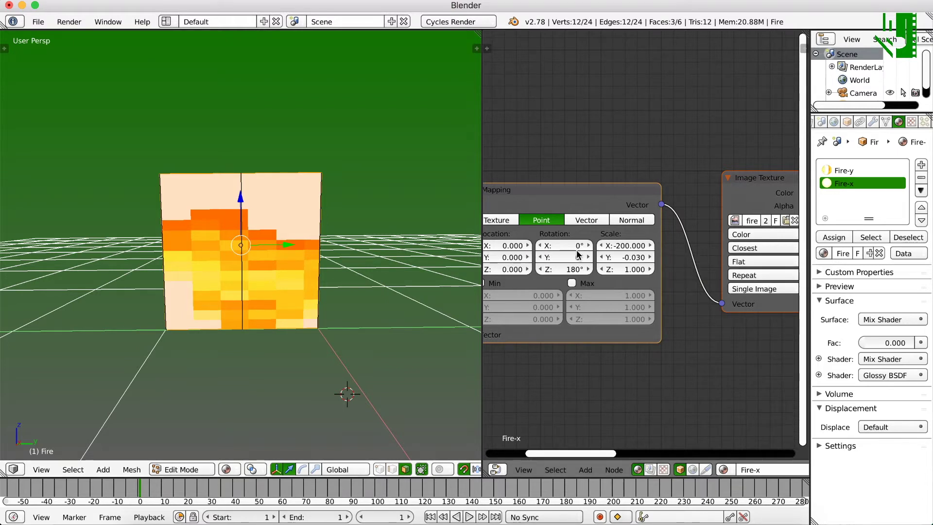
click(625, 245)
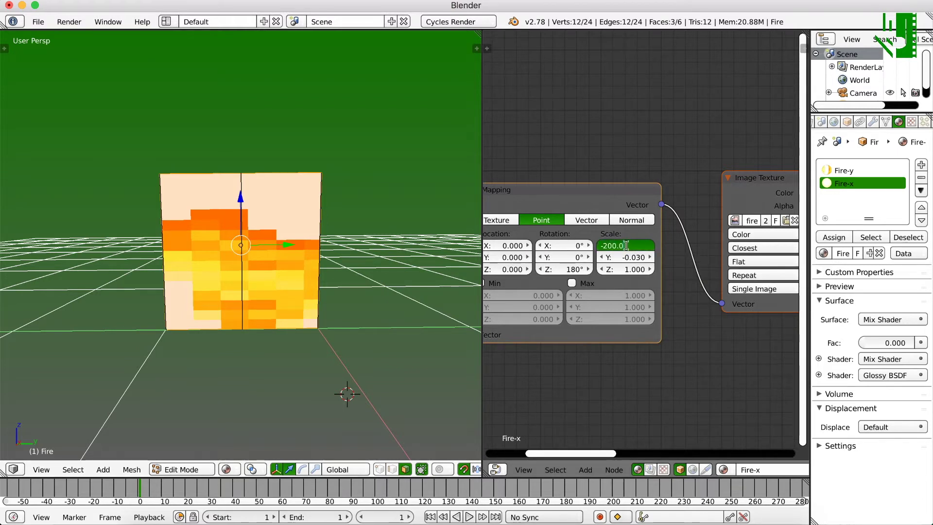
text(-580.45)
key(Return)
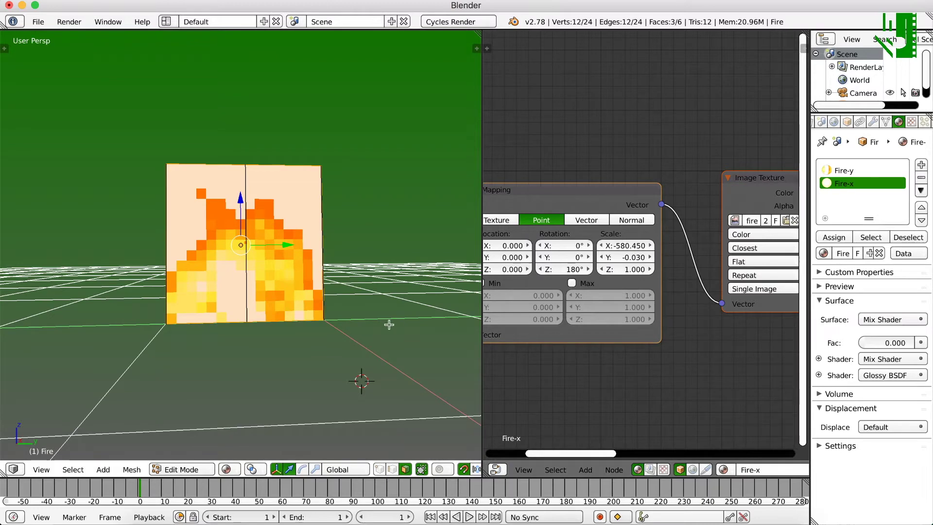
- Select the fire cube's front face and begin a Z-axis rotation
scroll(249, 366, up, 4)
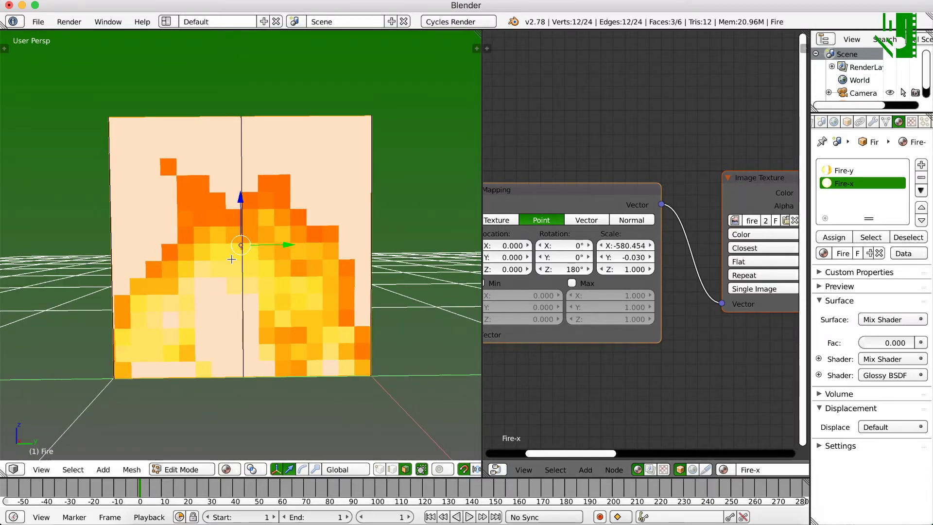
middle_drag(232, 252, 251, 290)
right_click(251, 289)
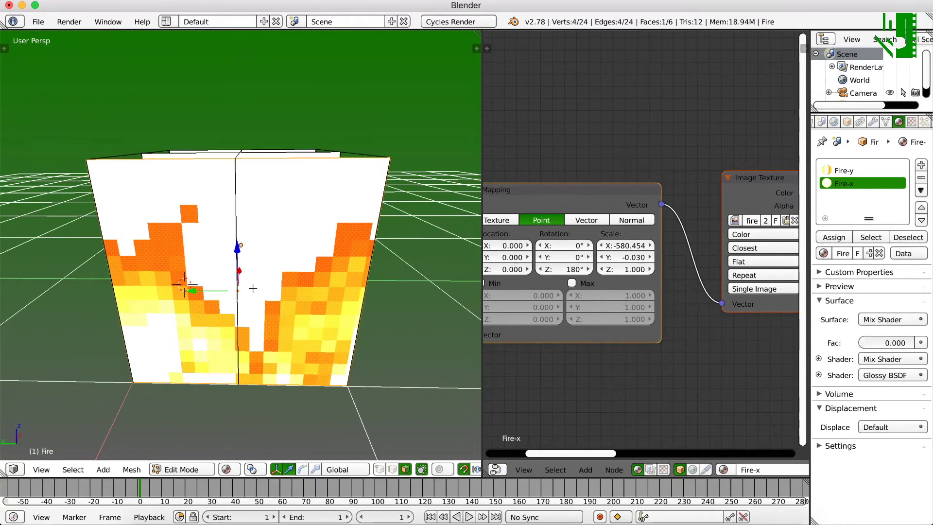
key(r)
key(z)
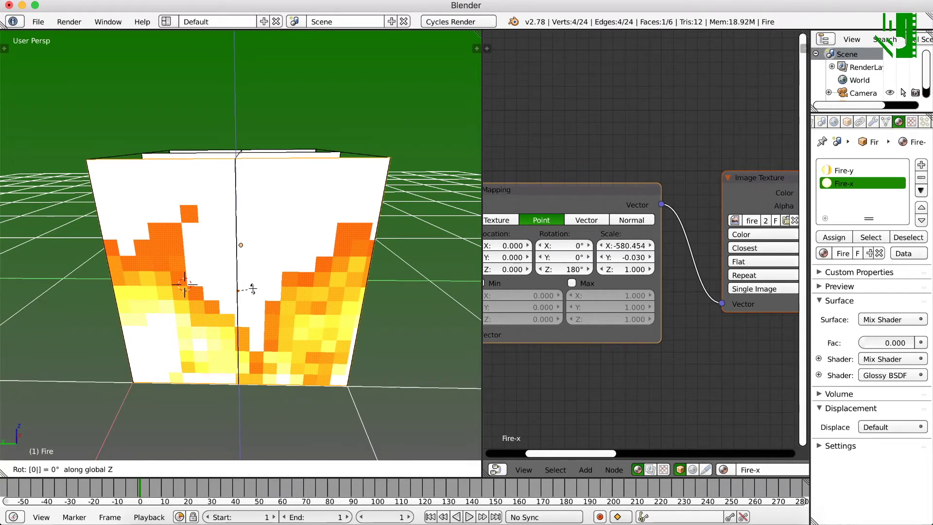
key(BackSpace)
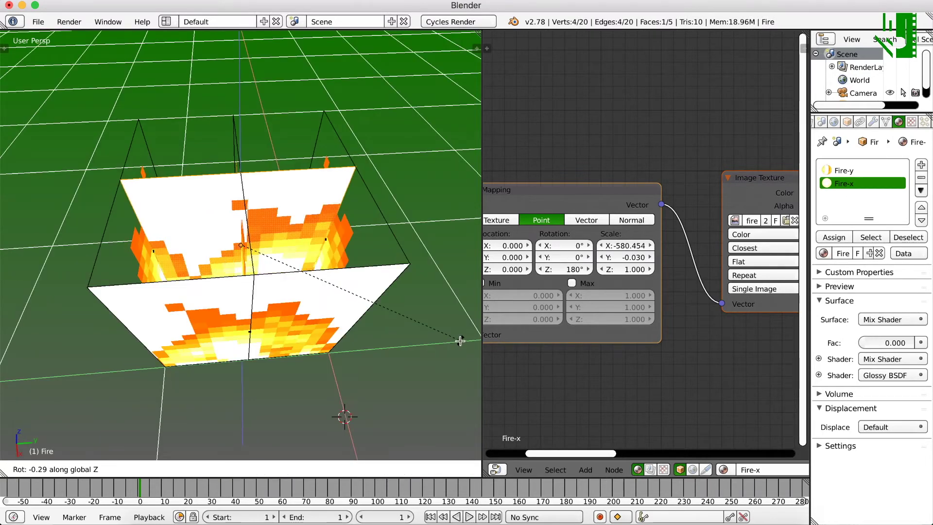
- Confirm the front face's 0° rotation and open the transform properties shelf
click(399, 330)
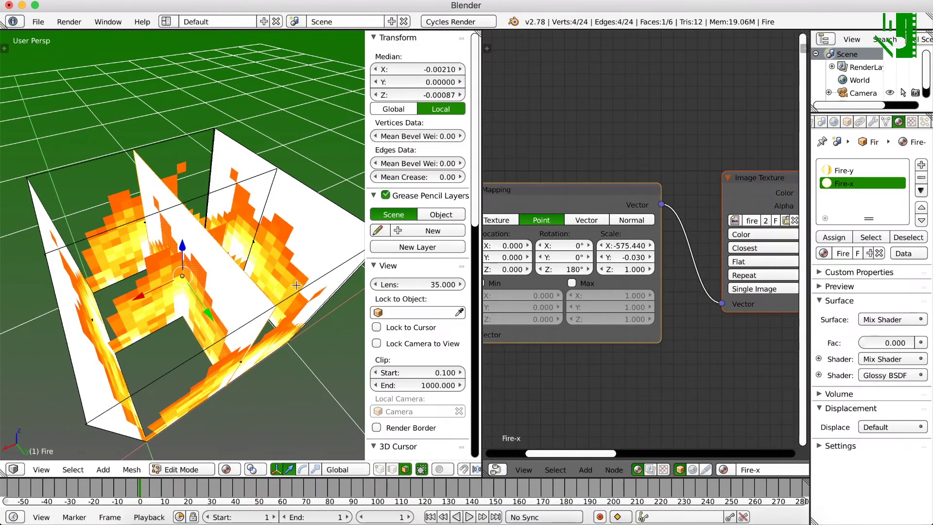
key(n)
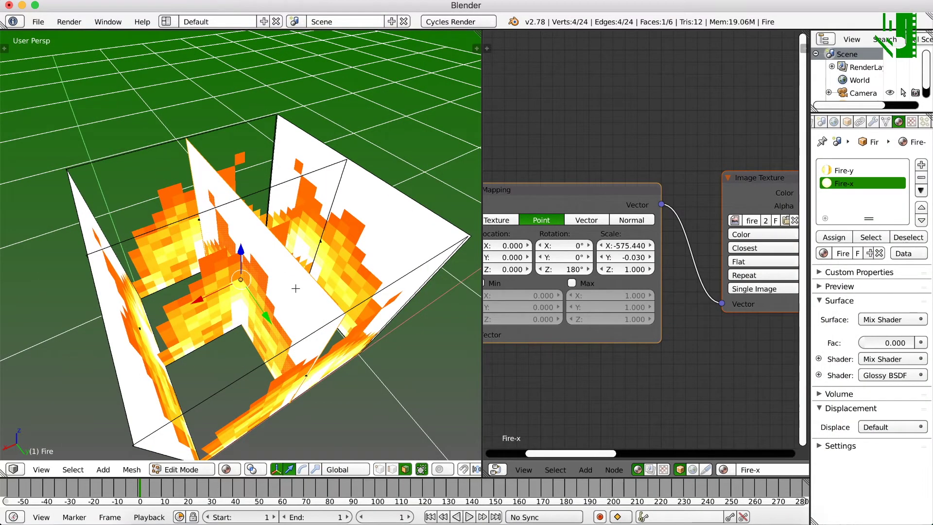
middle_drag(300, 301, 310, 288)
middle_drag(233, 289, 229, 287)
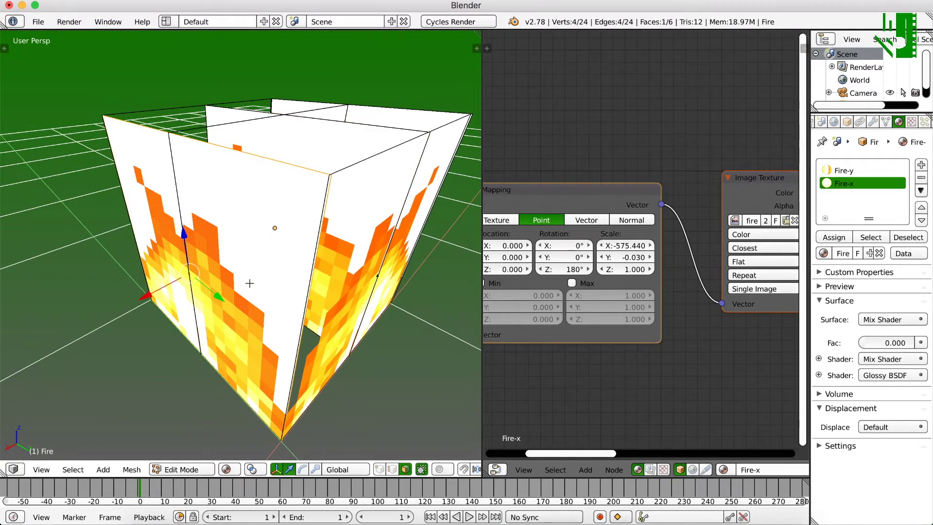
key(n)
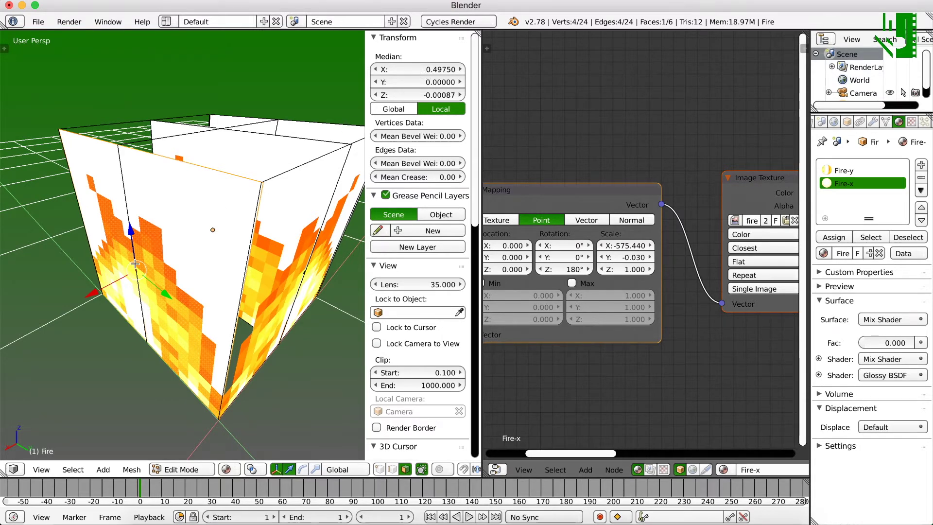
- Select other fire faces to check their positions, then frame the cube with walk navigation
middle_drag(136, 274, 133, 280)
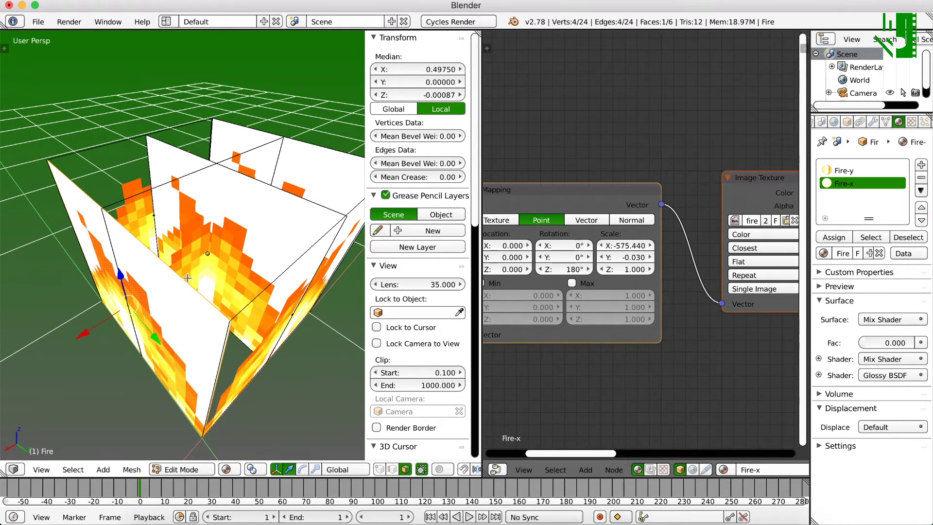
right_click(226, 246)
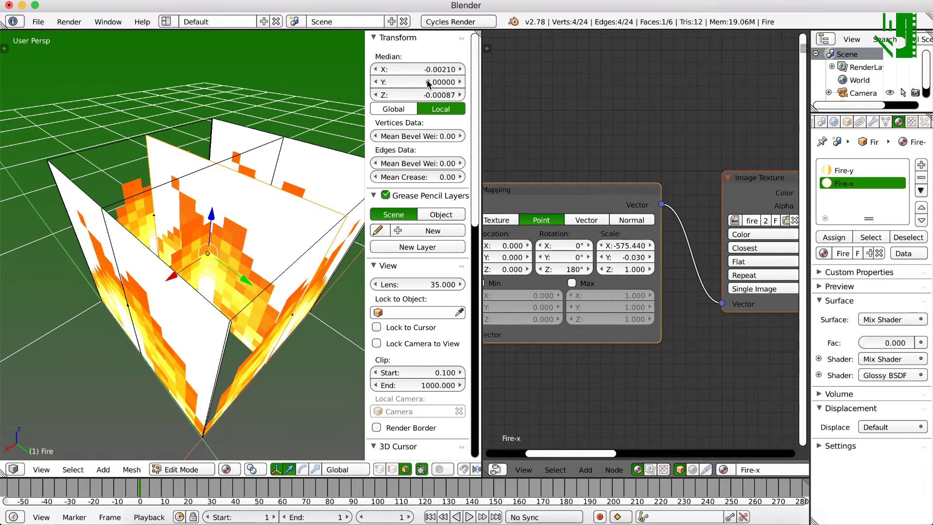
right_click(311, 177)
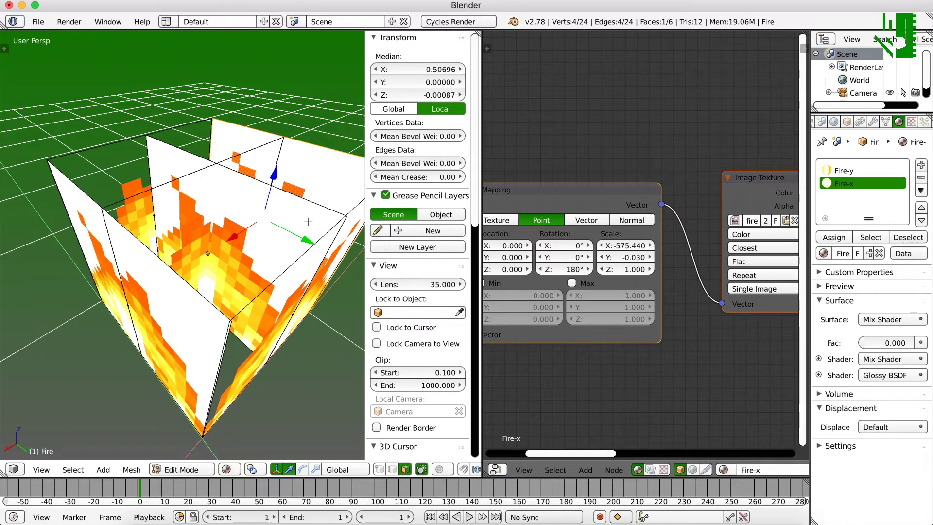
middle_drag(308, 222, 262, 228)
key(shift+f)
key(a)
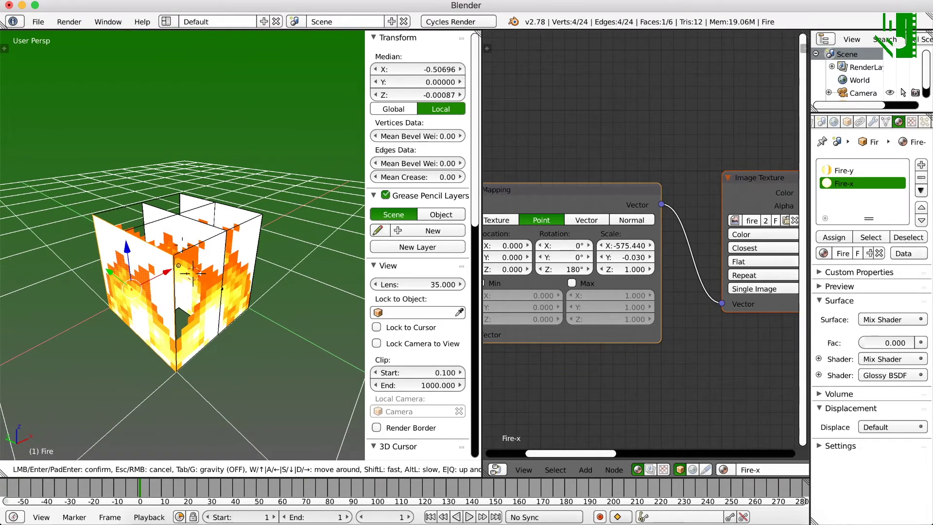
- Set the animation's end frame to 32
click(180, 241)
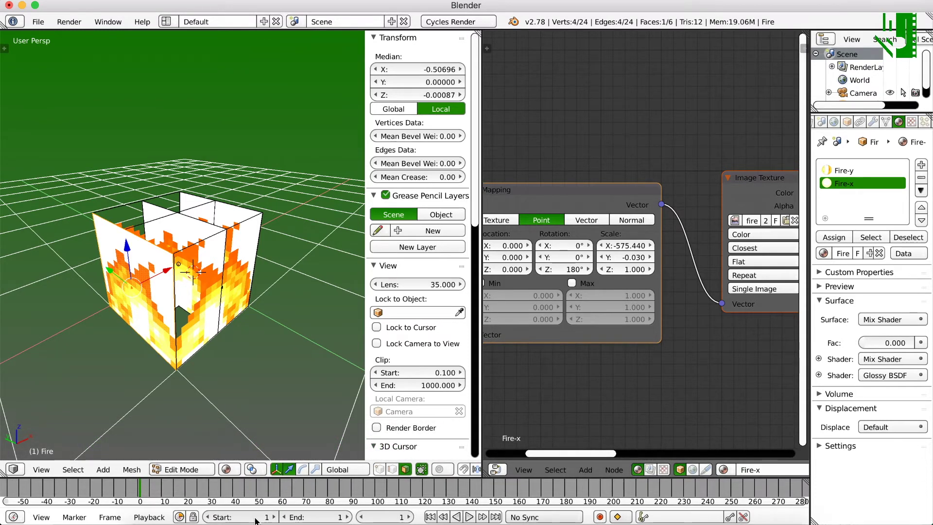
click(313, 516)
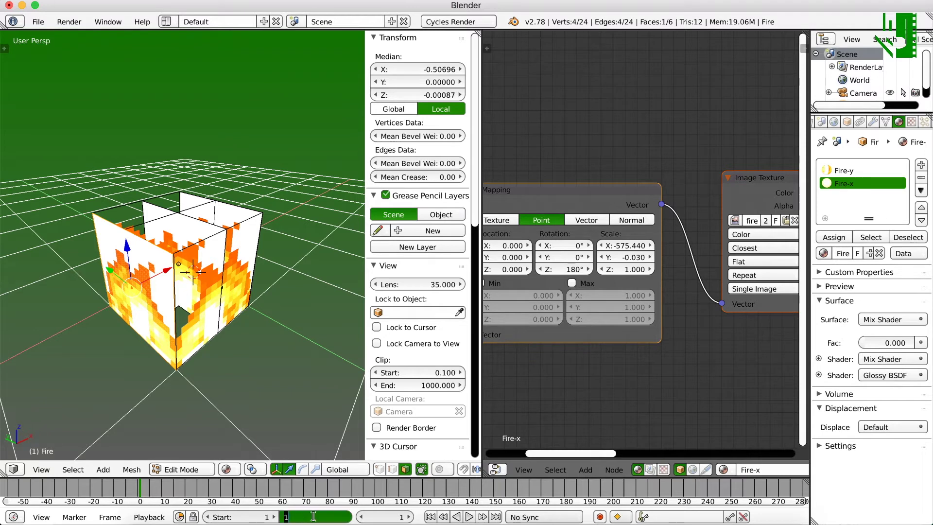
text(32)
key(Return)
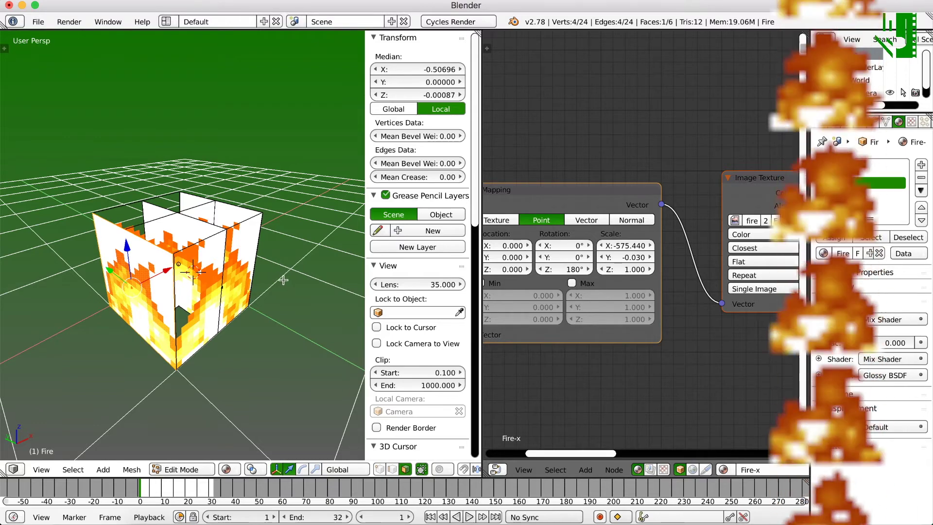
- Orbit to a near-front view of the cube and pan the node editor to the coordinate node
middle_drag(301, 291, 610, 377)
scroll(587, 331, up, 2)
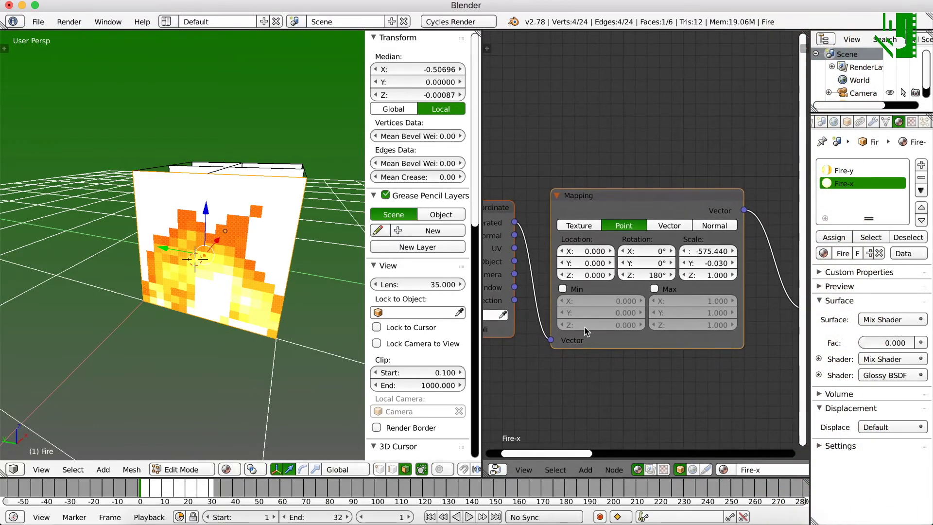
middle_drag(514, 277, 544, 272)
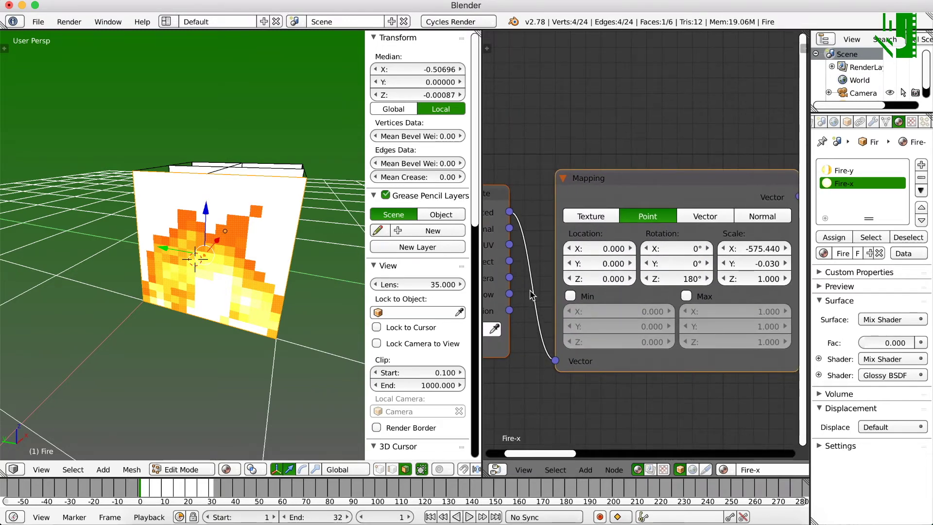
scroll(539, 296, up, 2)
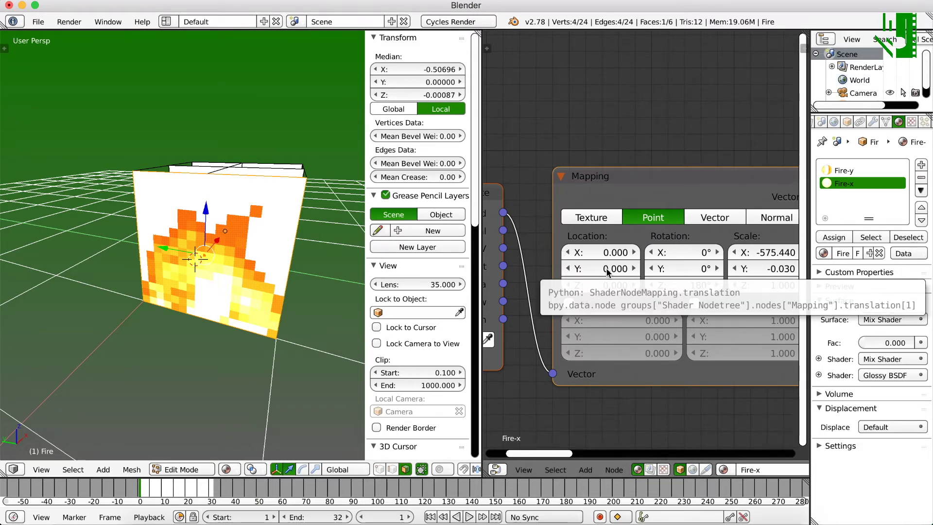
- Insert a single keyframe on Fire-x Mapping Location Y at 0.000, then enable Auto Keying
right_click(590, 269)
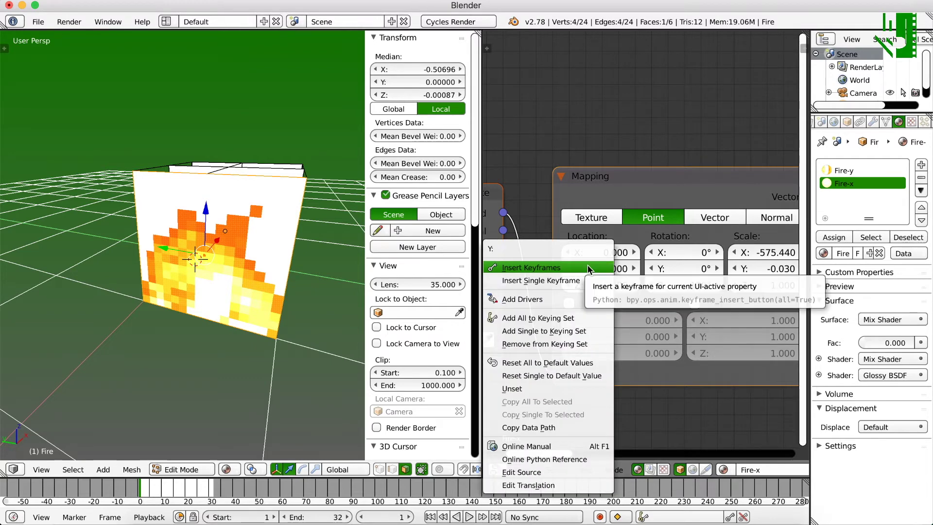
click(537, 281)
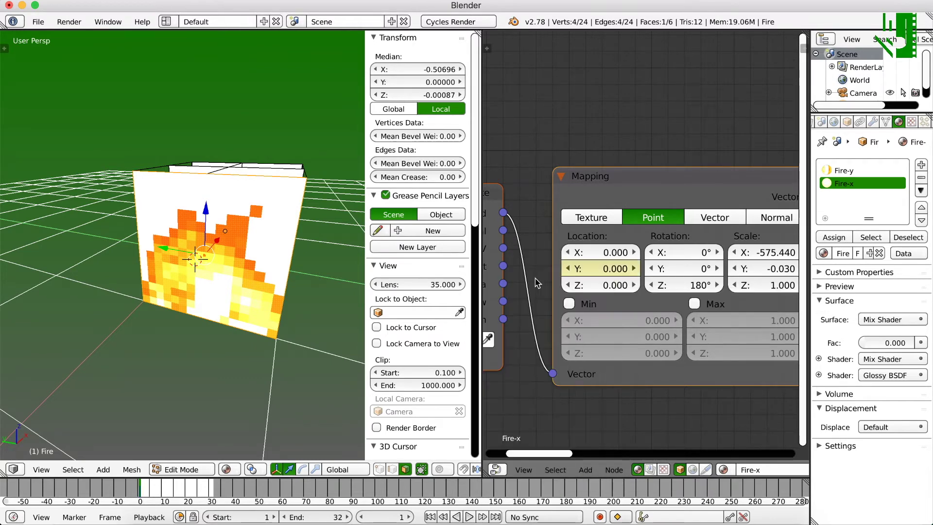
click(600, 518)
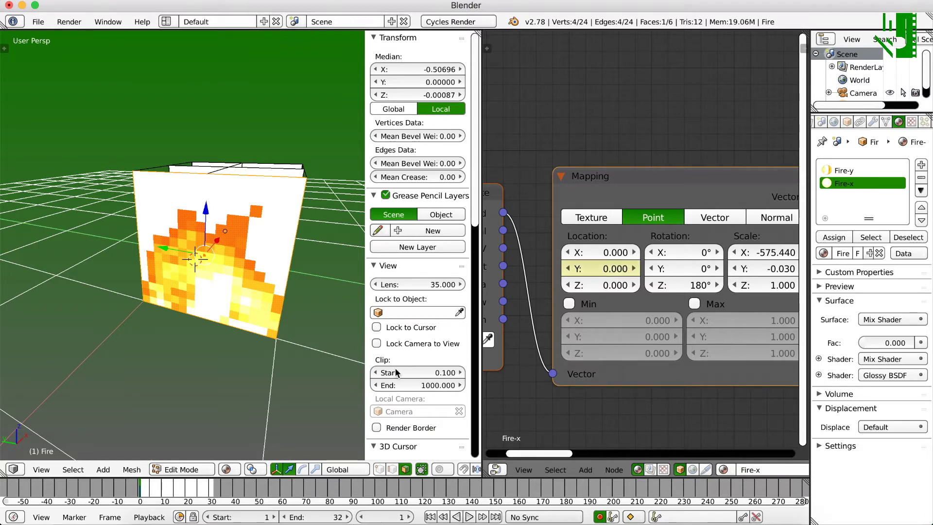
- Keyframe Location Y at 0.969, 0.9 and 0.875 across frames 1 to 4
scroll(164, 485, up, 4)
scroll(594, 273, up, 1)
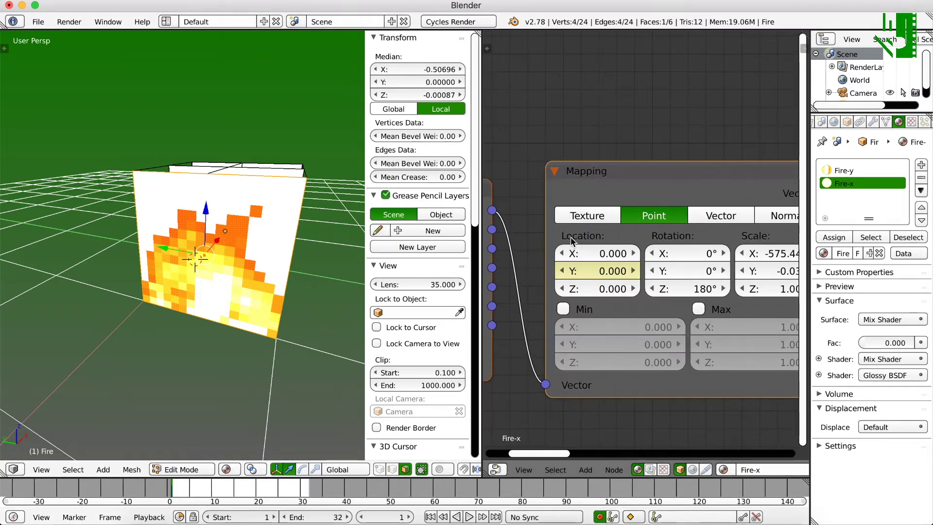
click(596, 272)
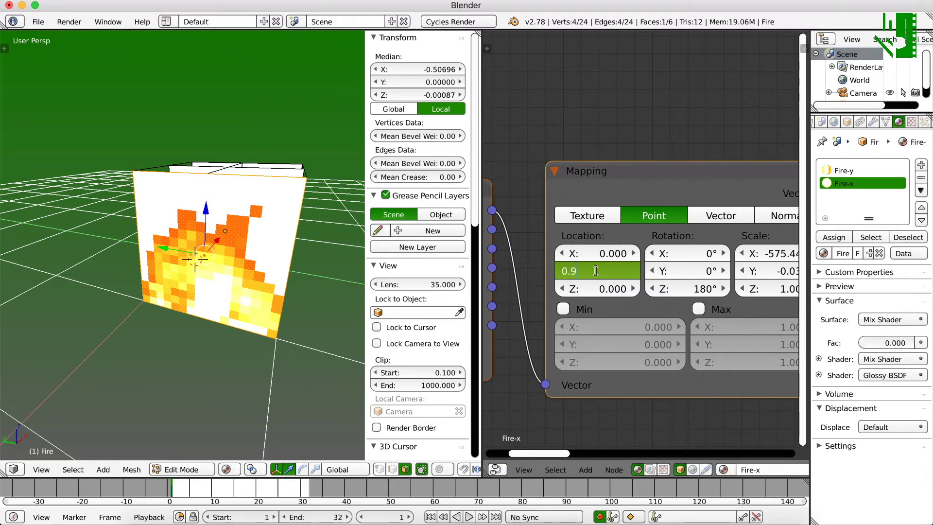
key(Return)
click(410, 517)
click(628, 272)
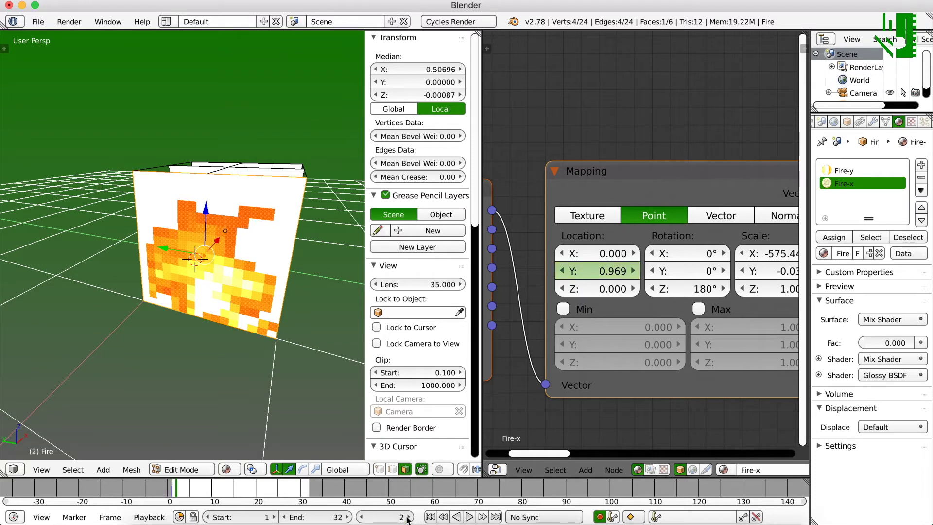
text(0.9)
key(Return)
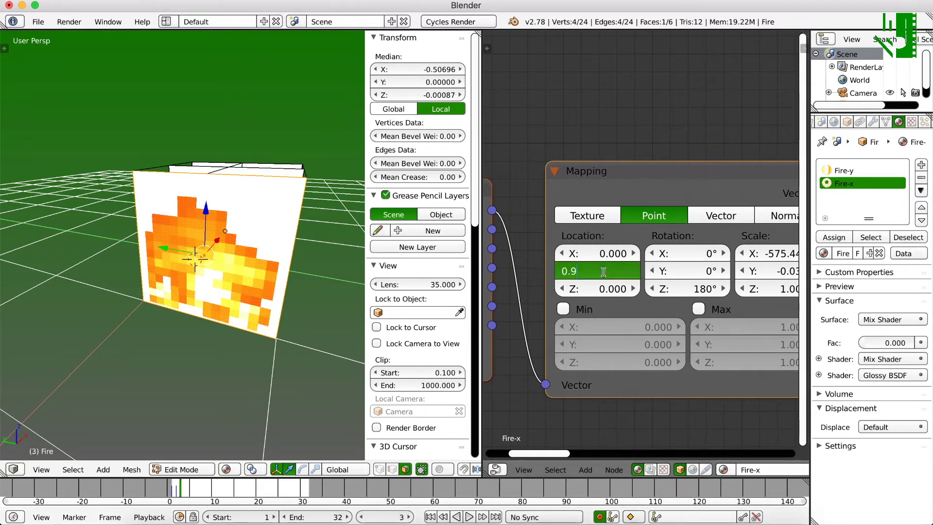
key(Right)
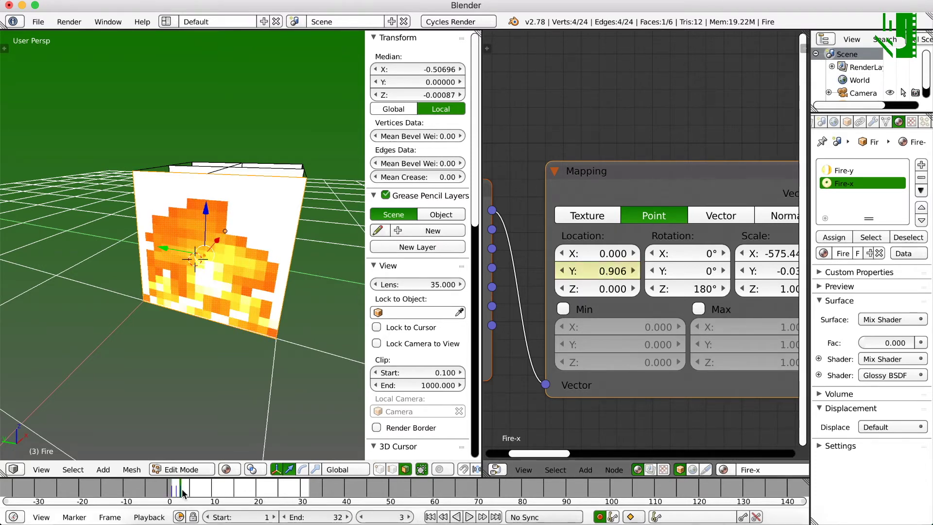
key(Right)
click(613, 271)
text(0.8)
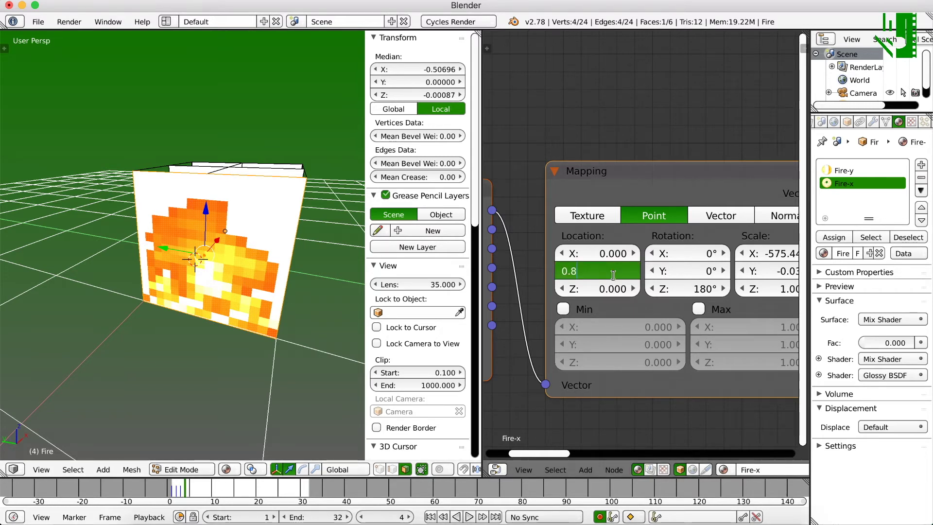
text(75)
key(Return)
- Keyframe Location Y at 0.844, 0.812, 0.781 and 0.750 on frames 5 to 8
key(Right)
click(613, 271)
text(0.844)
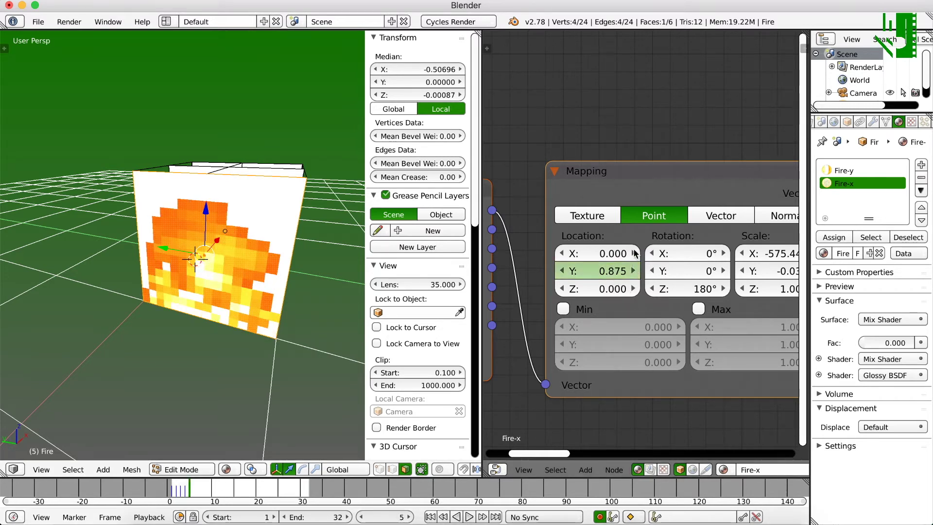
key(Return)
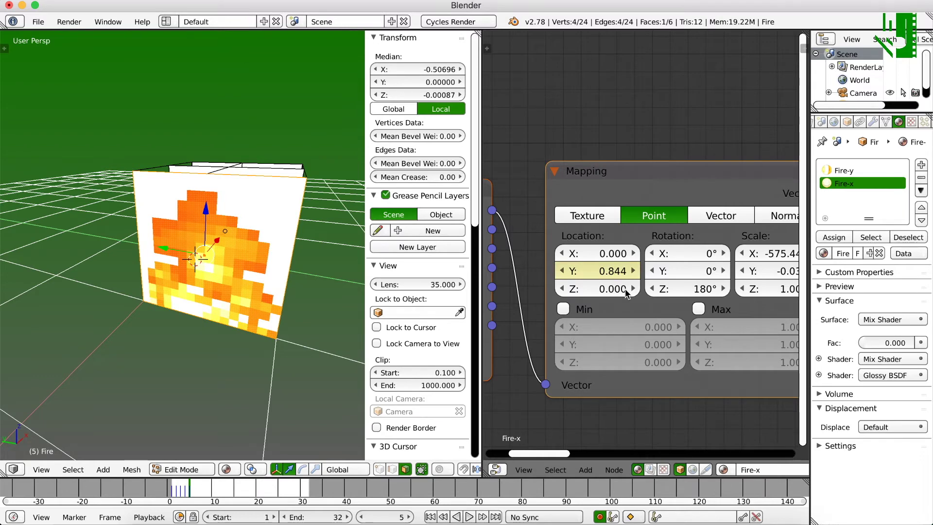
key(Right)
click(621, 271)
text(0.812)
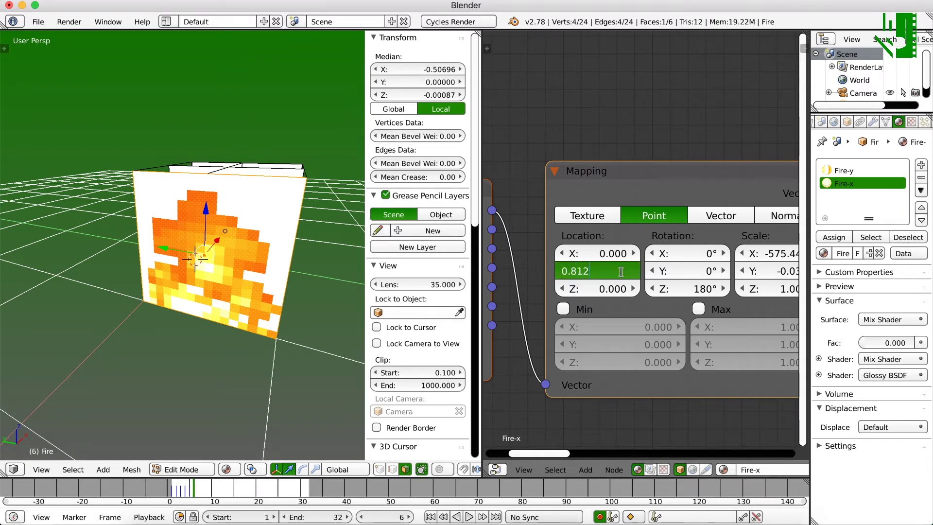
key(Return)
key(Right)
click(607, 270)
text(0.)
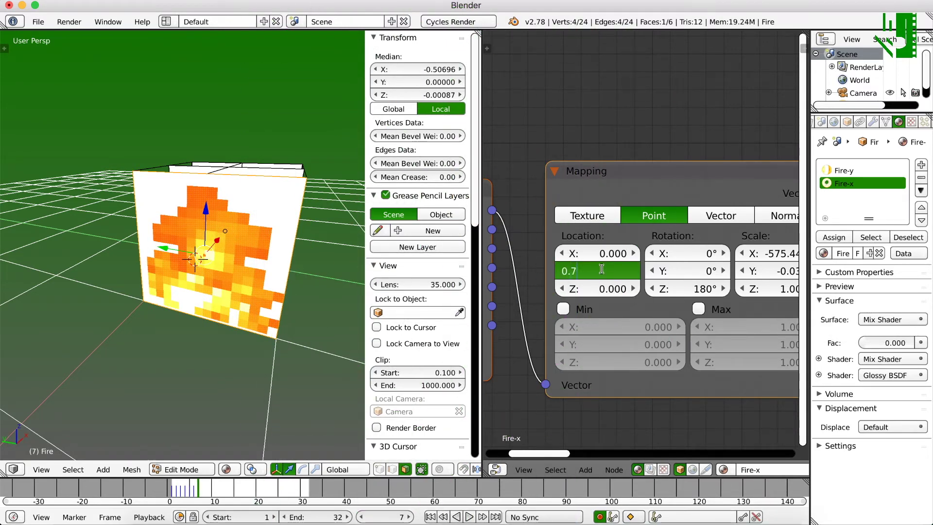
text(781)
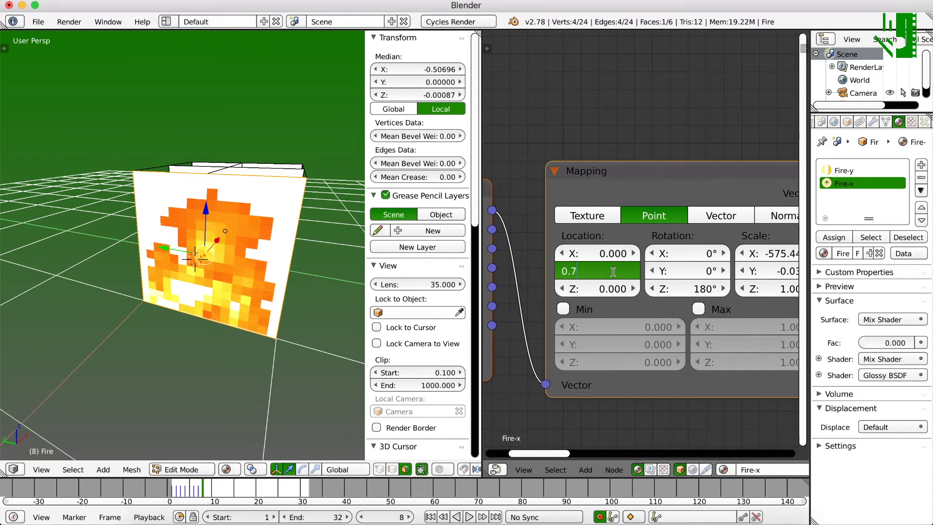
key(Return)
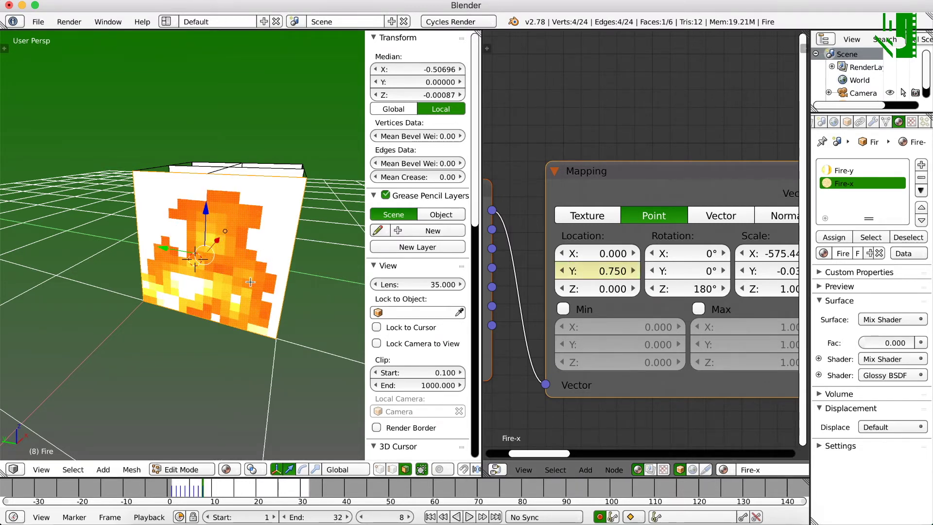
- Keyframe Location Y at 0.719 on frame 9, fixing a mistyped 0.19, and 0.687 on frame 10
click(620, 275)
text(0.19)
key(Return)
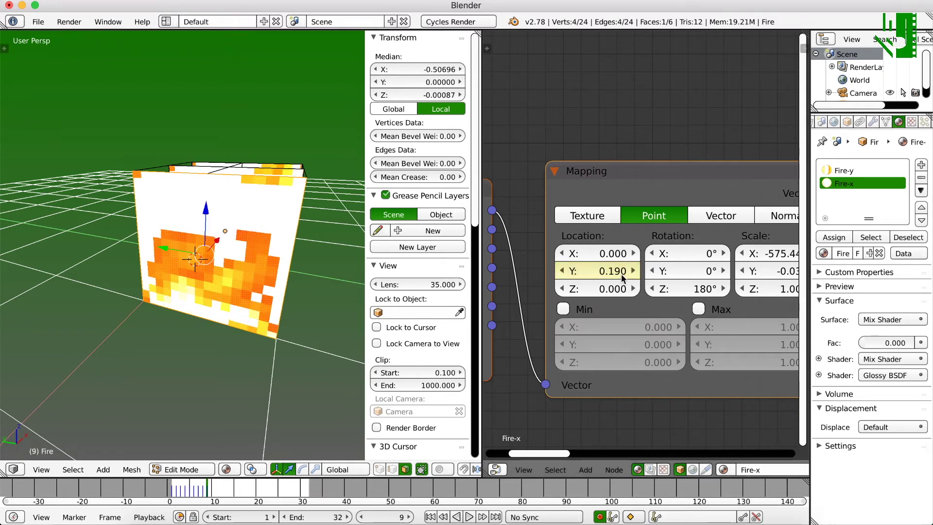
click(607, 271)
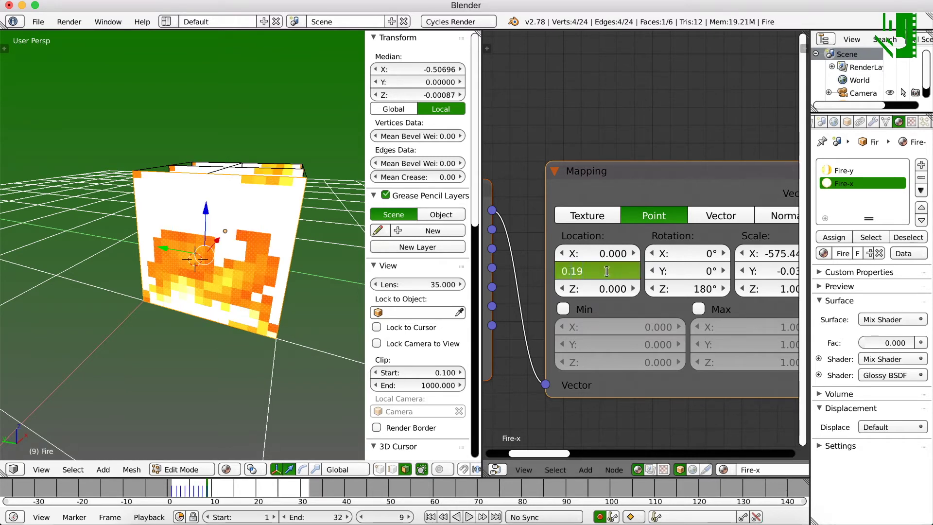
key(Return)
click(617, 272)
text(0.68)
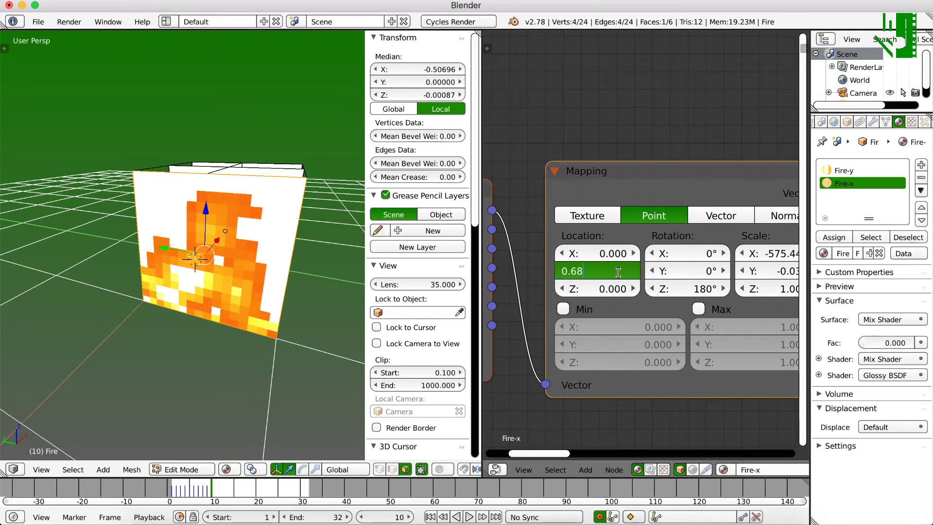
text(7)
key(BackSpace)
key(BackSpace)
- Keyframe Location Y from 0.656 down to 0.437 over frames 11 to 18
text(56)
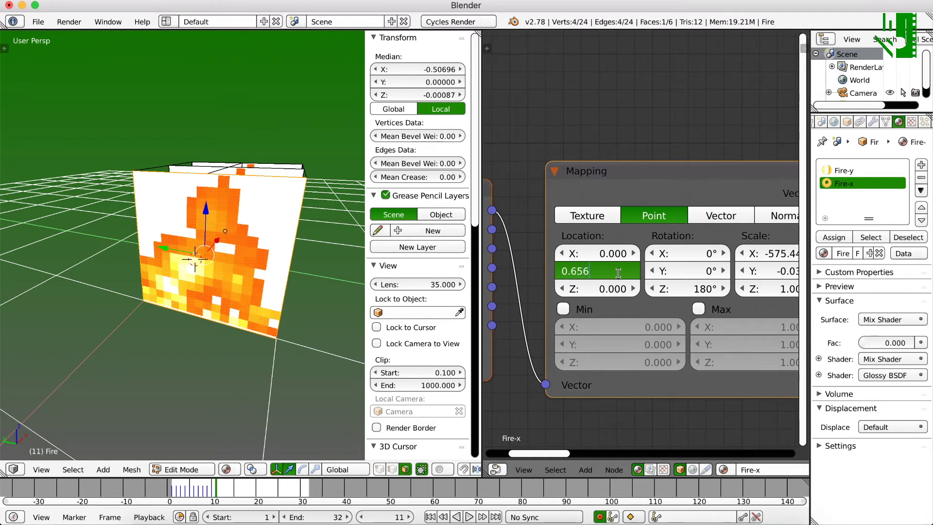
key(BackSpace)
key(BackSpace)
text(25)
key(BackSpace)
key(BackSpace)
key(BackSpace)
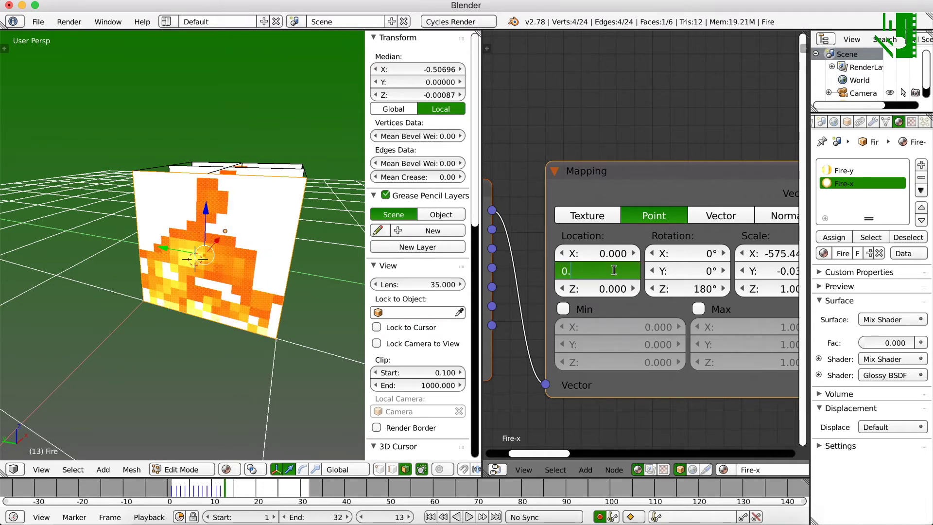
text(59)
key(BackSpace)
key(BackSpace)
text(62)
key(BackSpace)
key(BackSpace)
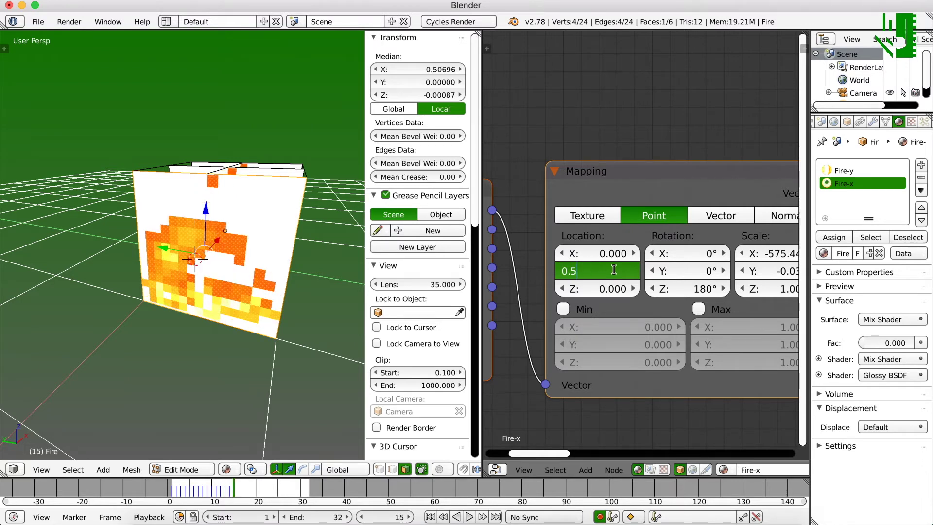
text(31)
key(BackSpace)
key(BackSpace)
text(5)
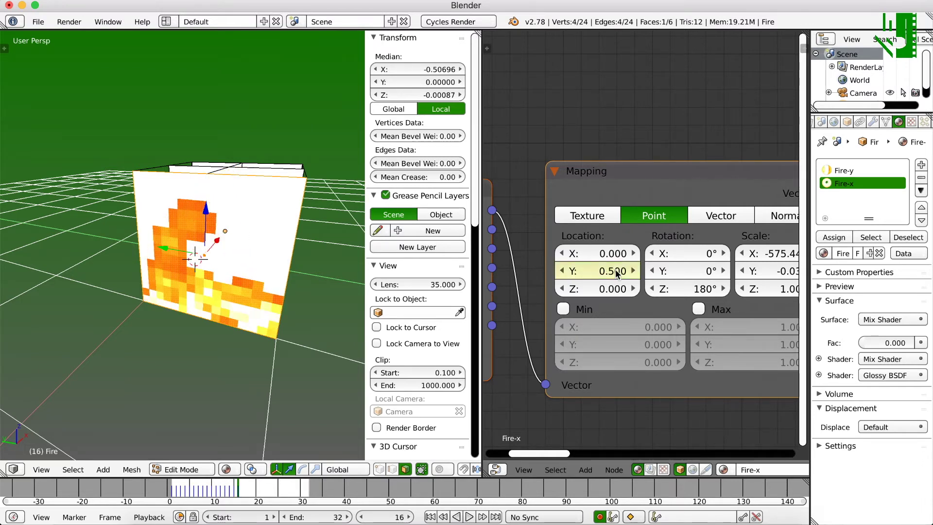
key(BackSpace)
key(BackSpace)
text(469)
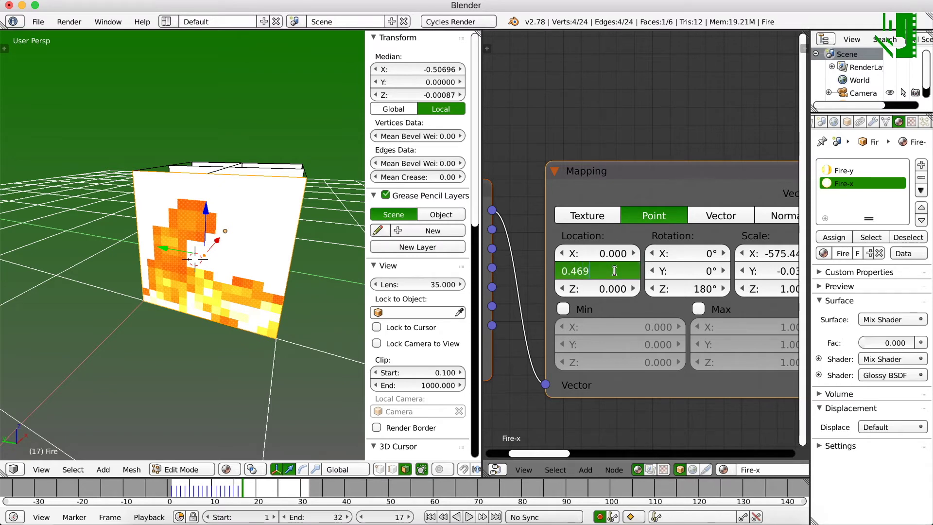
key(BackSpace)
key(BackSpace)
text(37)
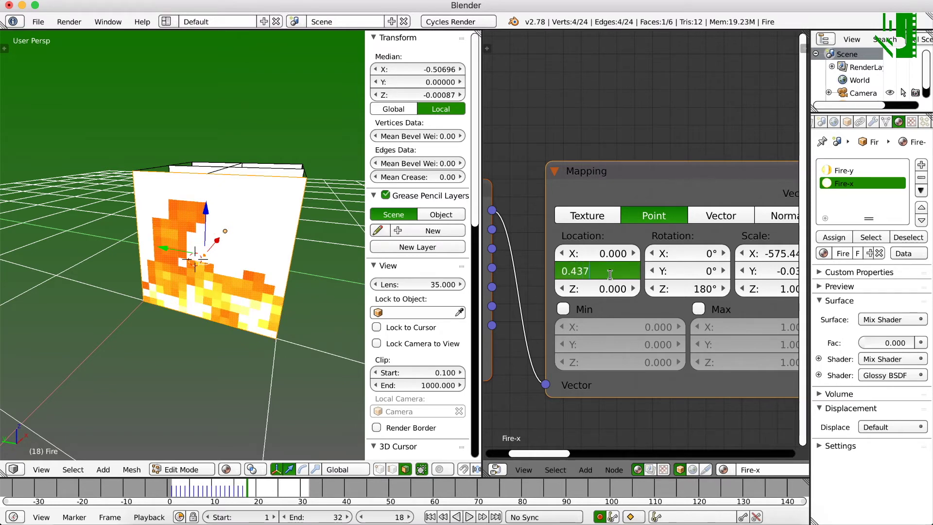
key(BackSpace)
key(BackSpace)
- Keyframe Location Y from 0.406 down to 0.187 over frames 19 to 26
text(06)
key(BackSpace)
key(BackSpace)
key(BackSpace)
text(3)
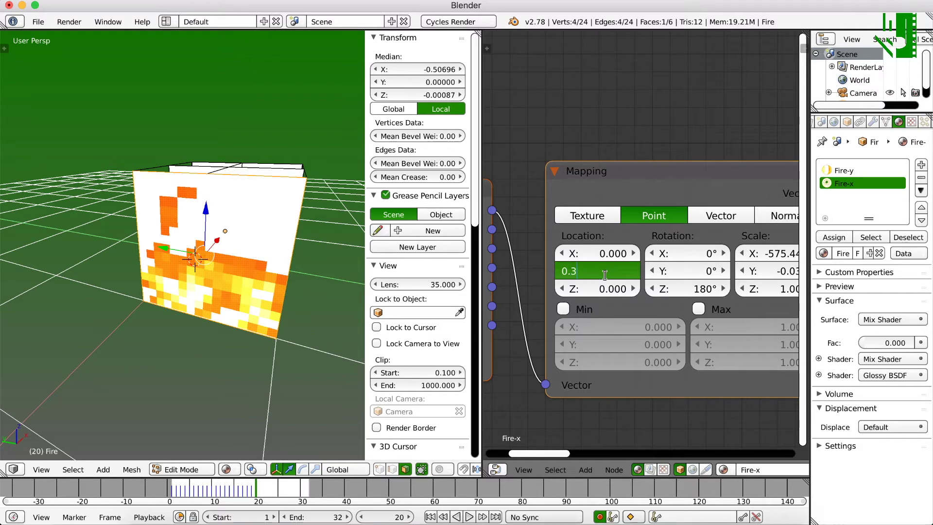
text(75)
key(BackSpace)
key(BackSpace)
text(44)
key(BackSpace)
key(BackSpace)
text(1)
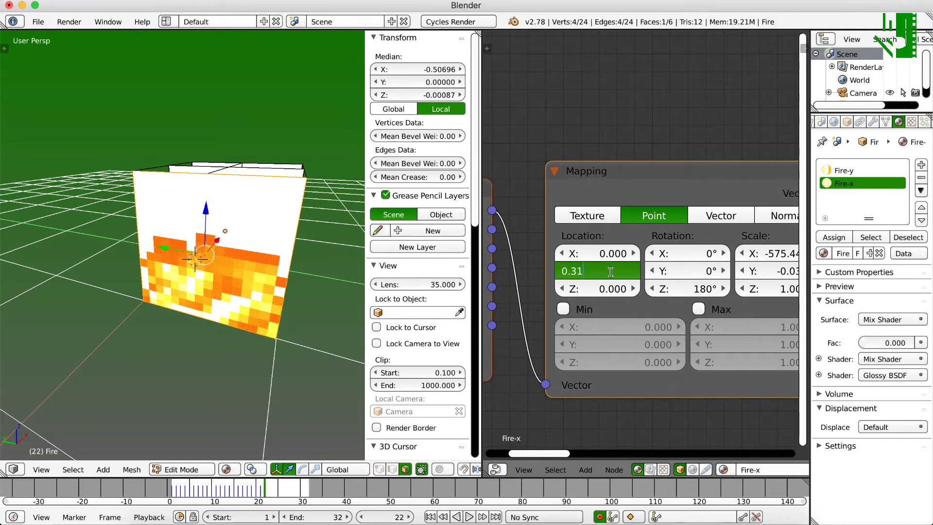
text(2)
key(BackSpace)
key(BackSpace)
key(BackSpace)
text(281)
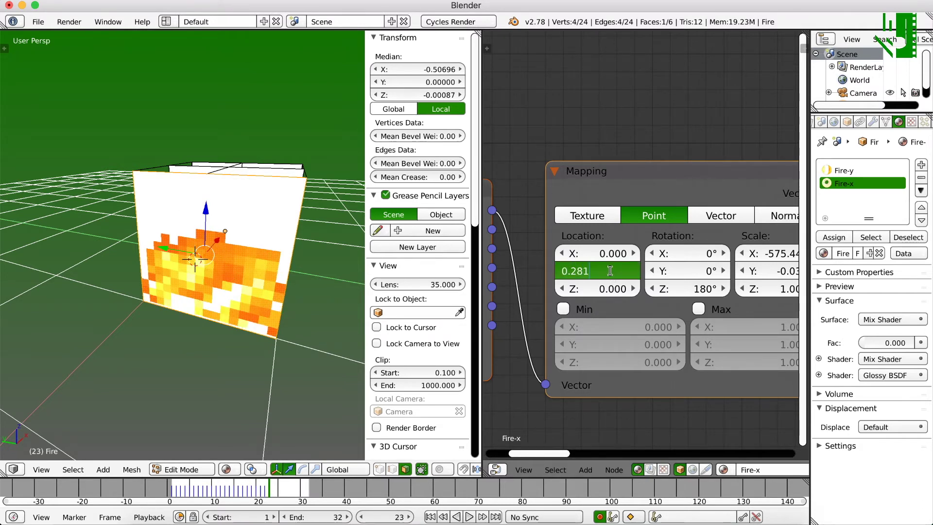
key(BackSpace)
key(BackSpace)
text(5)
key(BackSpace)
text(19)
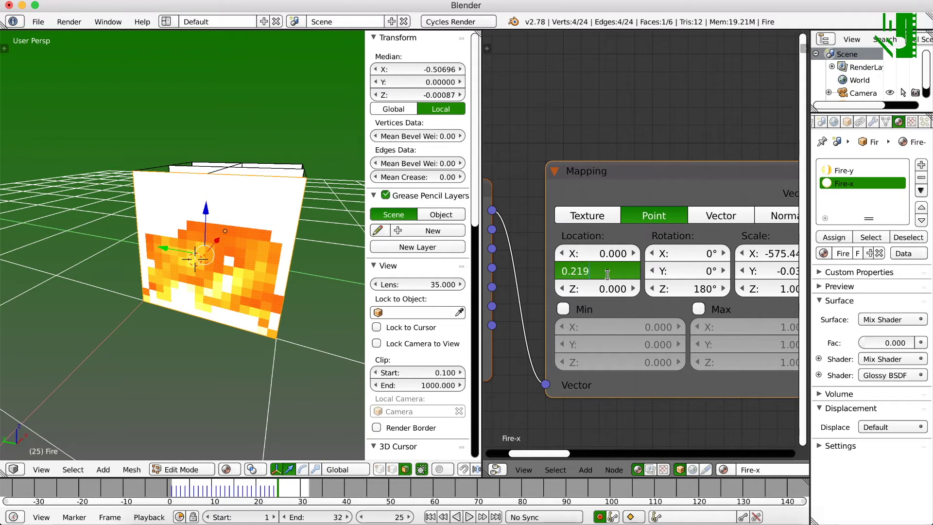
key(BackSpace)
key(BackSpace)
key(BackSpace)
text(187)
key(BackSpace)
key(BackSpace)
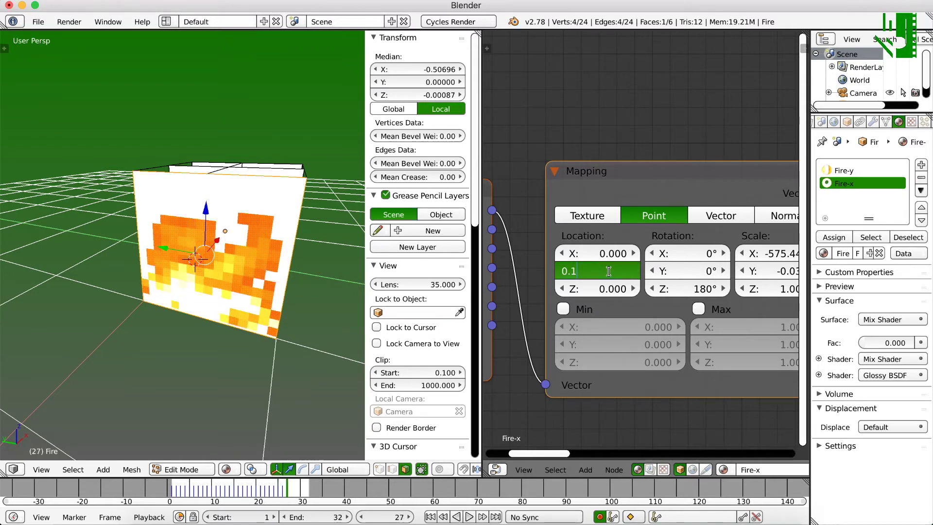
- Keyframe the final values 0.156, 0.125, 0.094, 0.0623, reaching 0 at frame 32
text(56)
key(BackSpace)
key(BackSpace)
text(2)
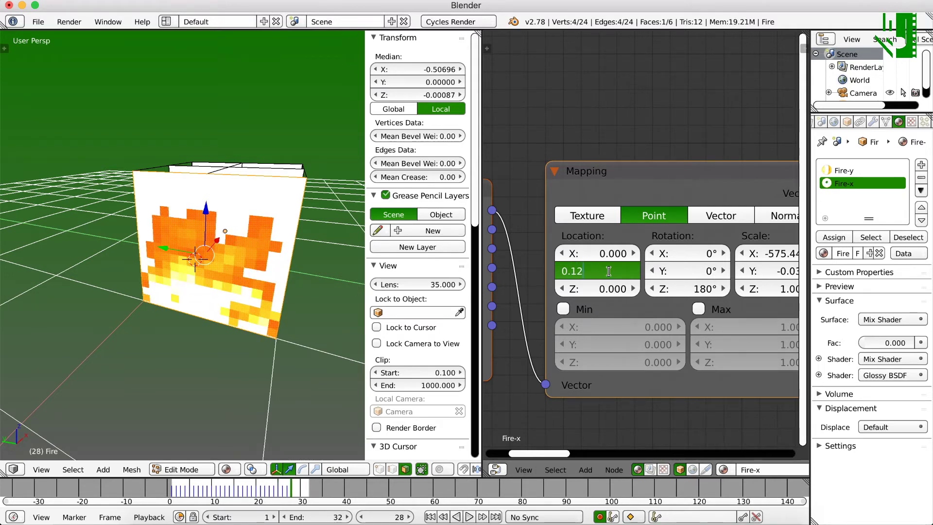
text(5)
key(BackSpace)
key(BackSpace)
key(BackSpace)
text(094)
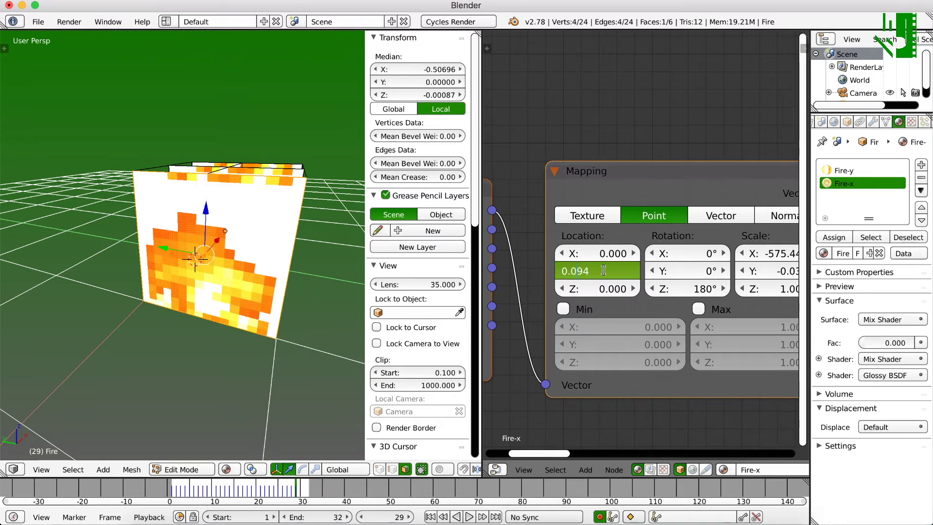
key(Return)
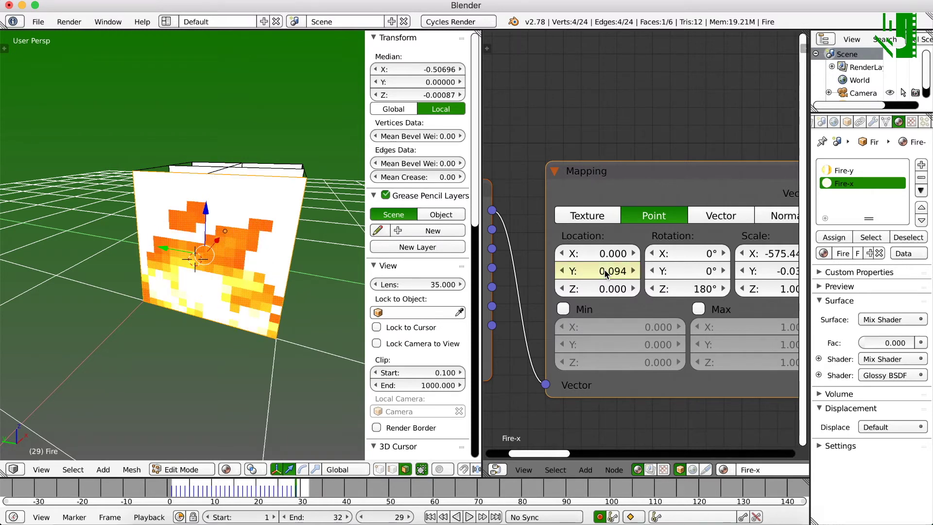
click(604, 272)
text(0.0623)
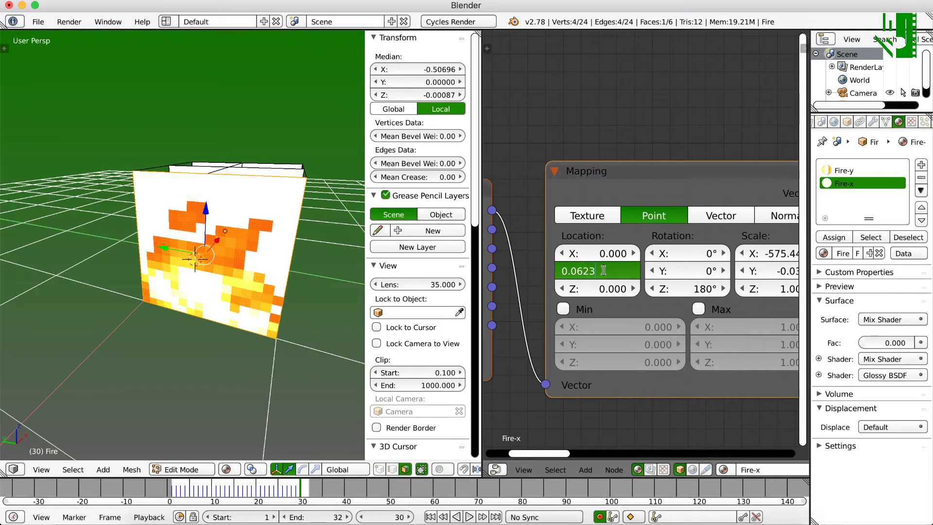
key(BackSpace)
key(BackSpace)
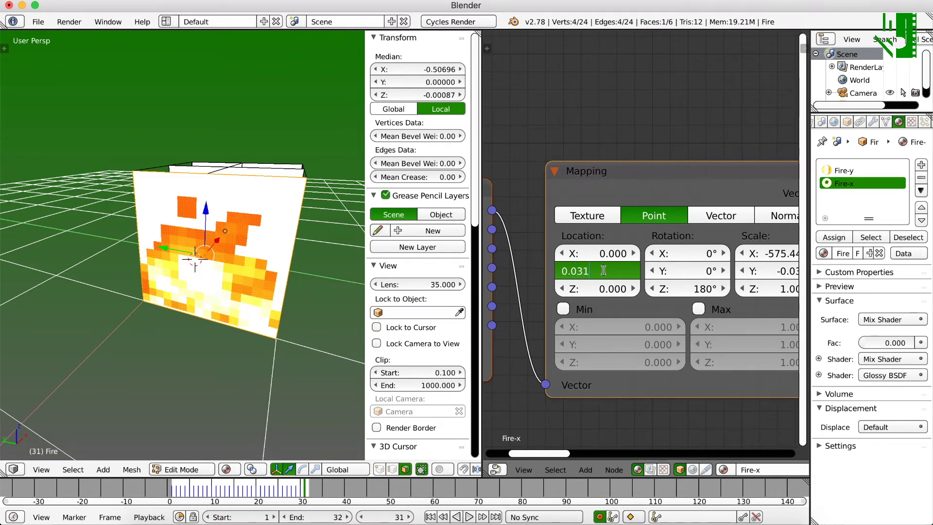
key(BackSpace)
key(BackSpace)
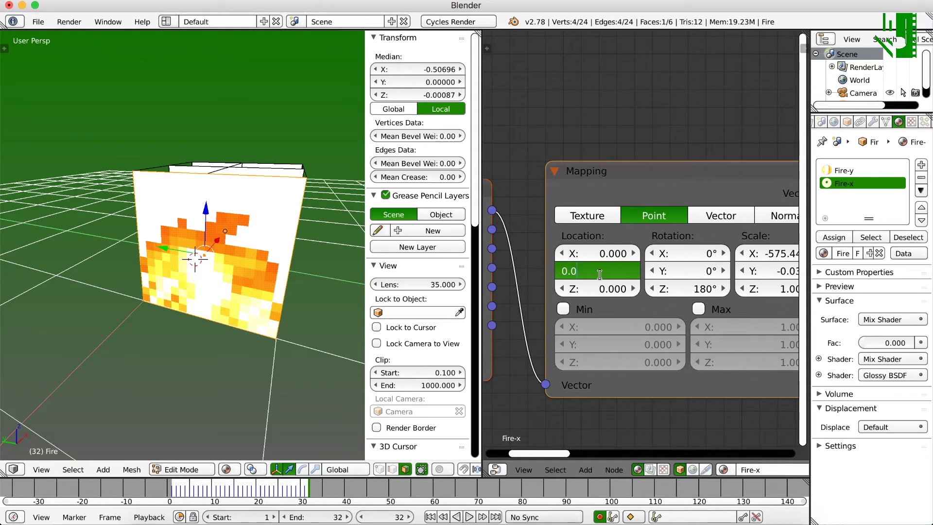
key(Return)
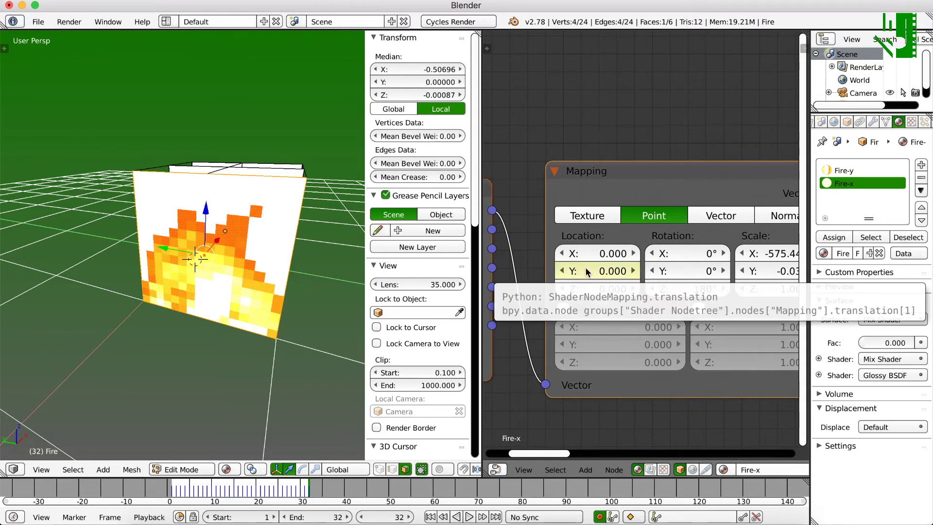
- Play the flame animation from frame 1 in Rendered shading, then stop and return to solid shading
click(174, 488)
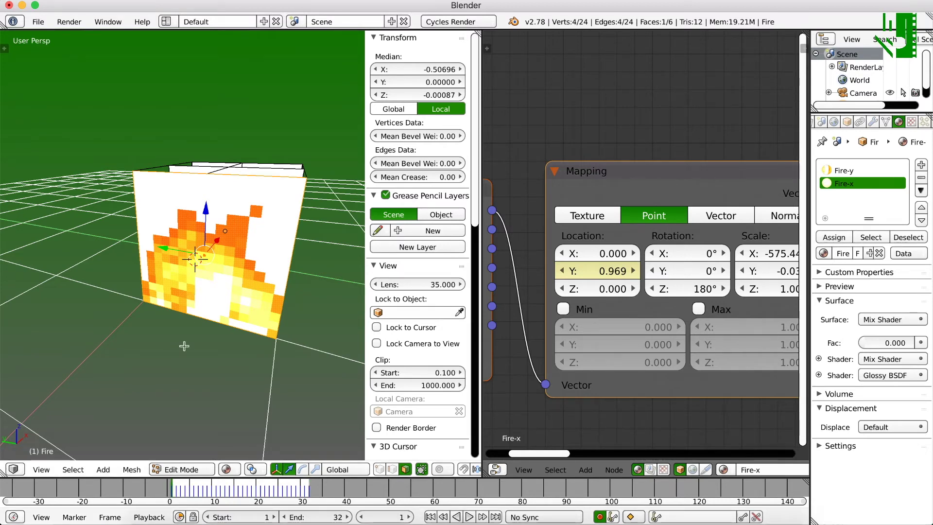
click(226, 468)
click(236, 383)
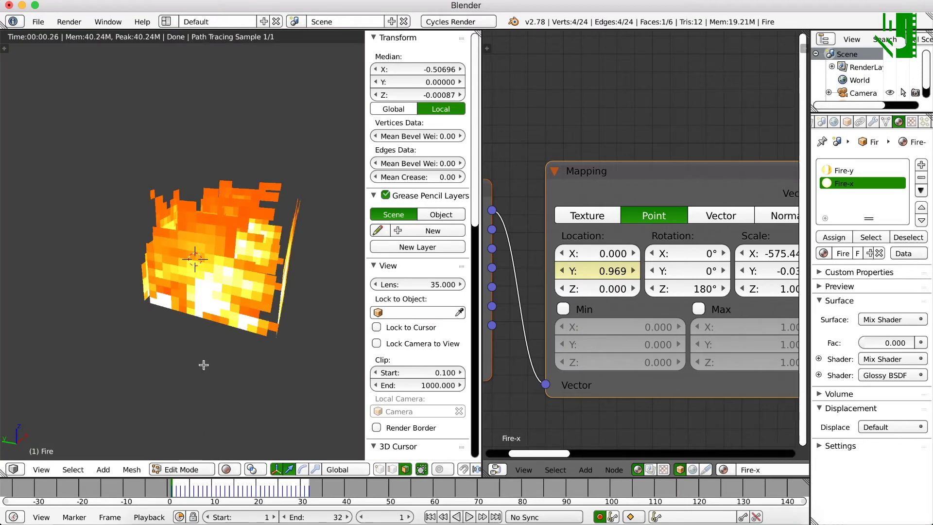
key(alt+a)
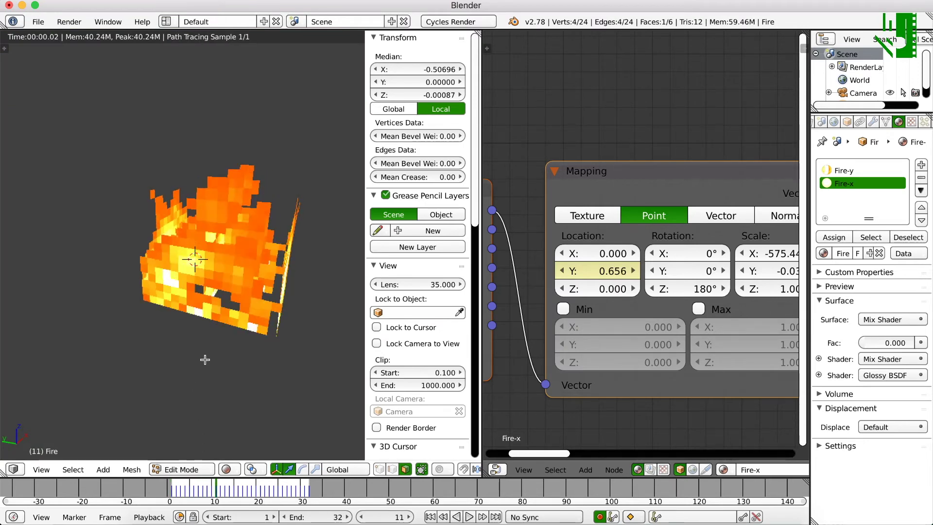
key(Escape)
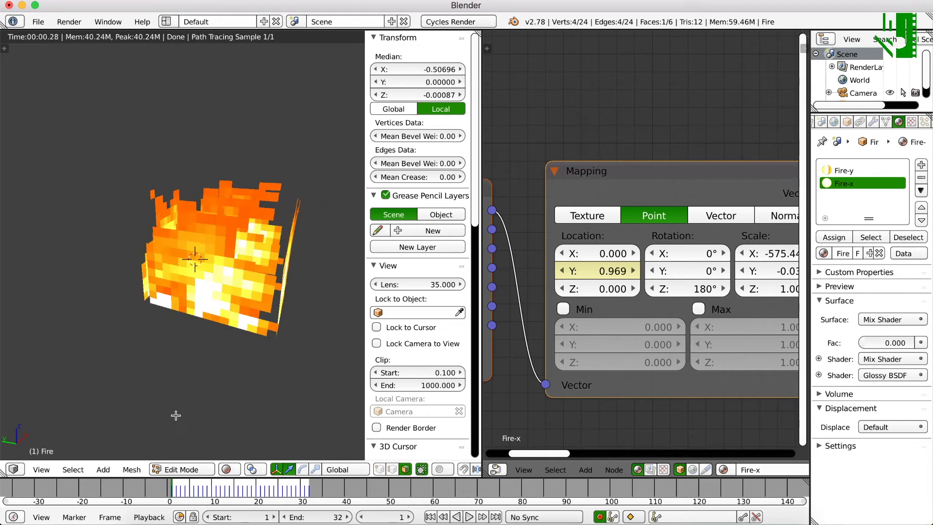
key(shift+z)
- Select the cube's Fire-y front face and keyframe its Mapping Location Y at 0 on frame 32
middle_drag(209, 355, 186, 346)
right_click(223, 258)
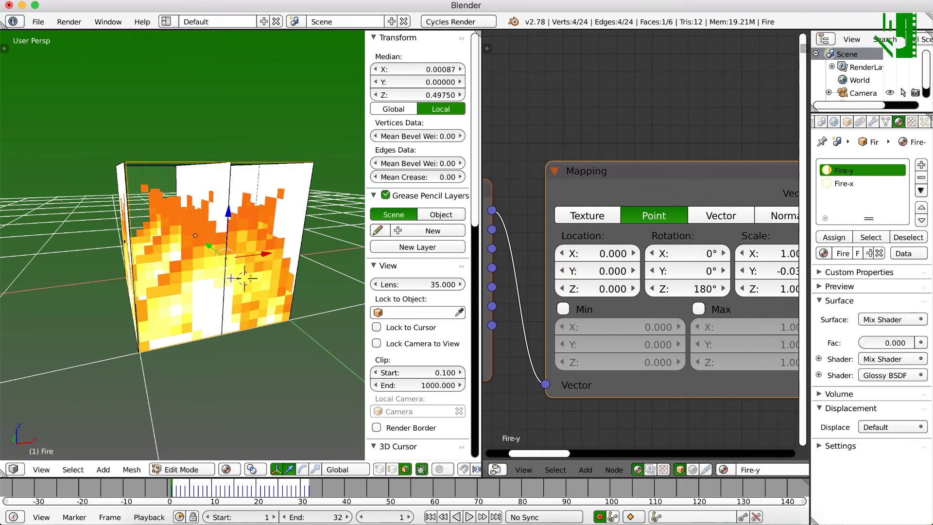
mouse_move(229, 278)
middle_down()
mouse_move(213, 280)
mouse_move(228, 286)
middle_up()
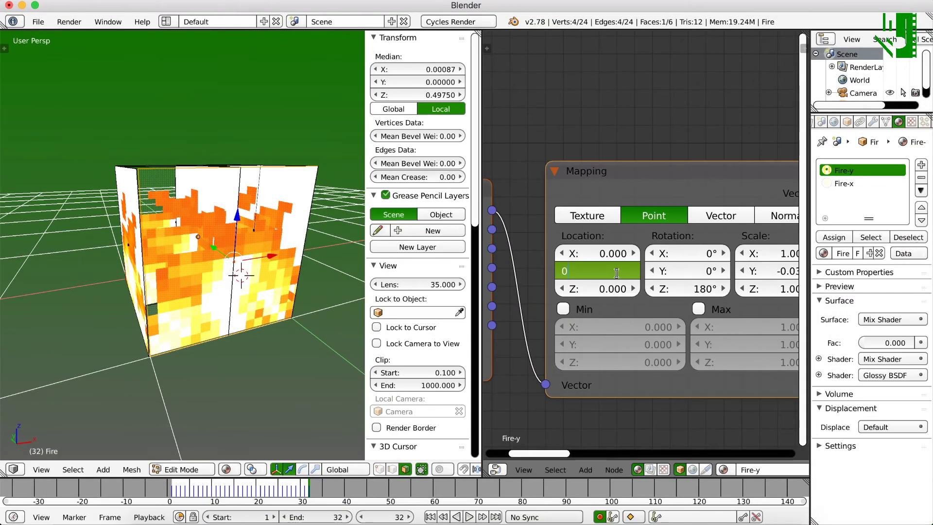
key(Return)
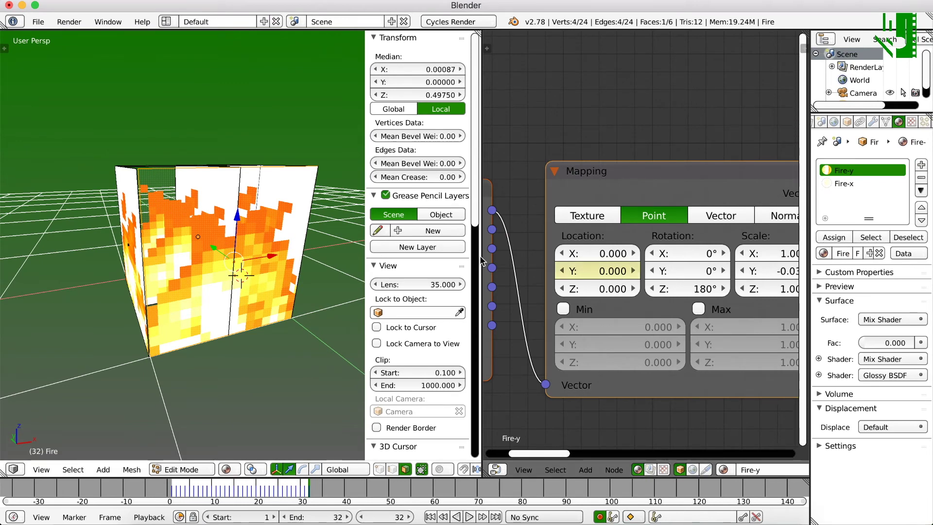
click(167, 22)
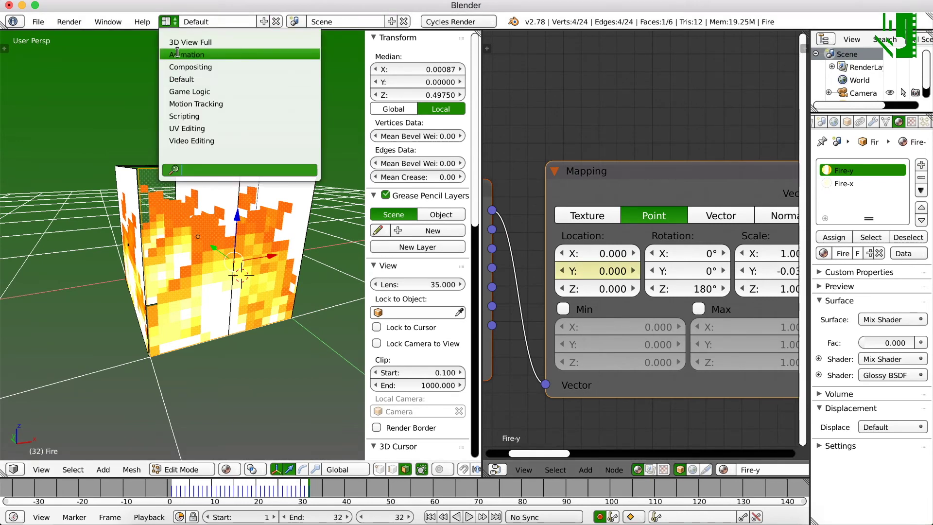
- Switch to the Animation layout and collapse the Fire-x and Fire-y channels in the Dope Sheet
click(177, 54)
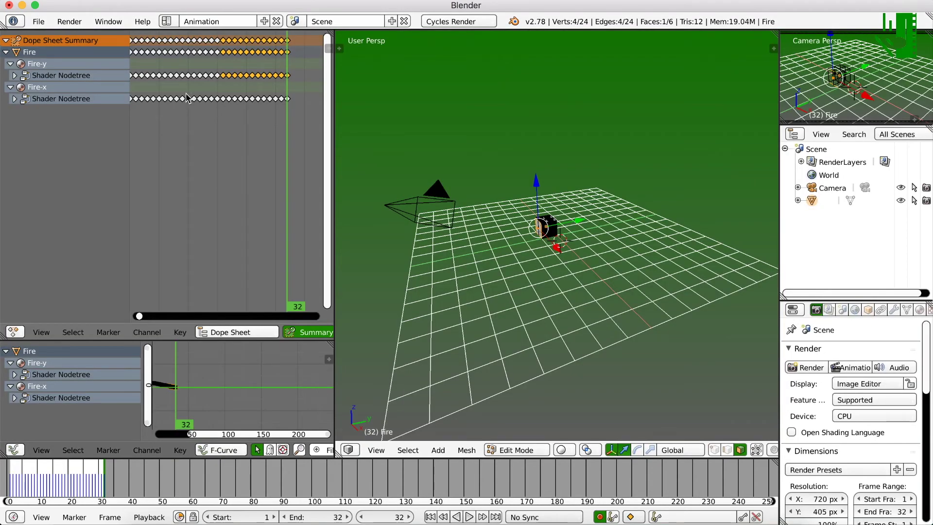
ctrl+scroll(217, 154, left, 2)
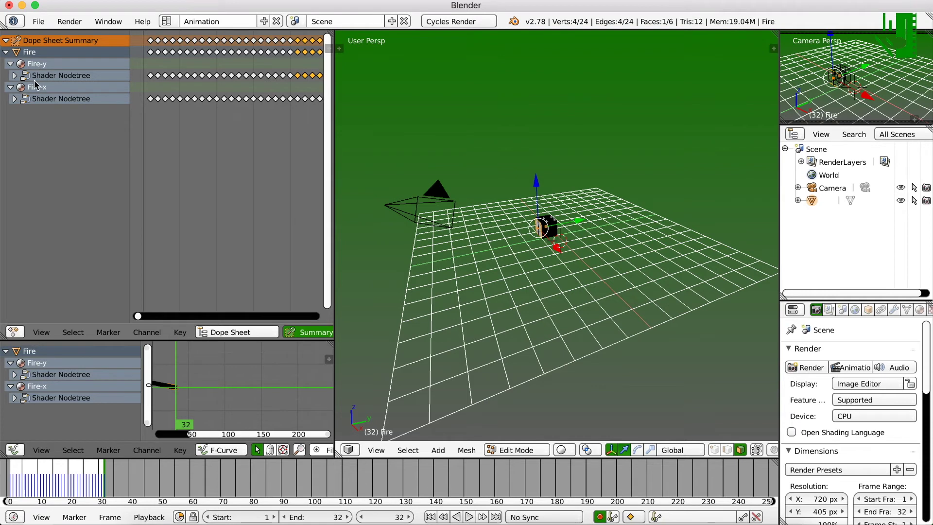
click(11, 87)
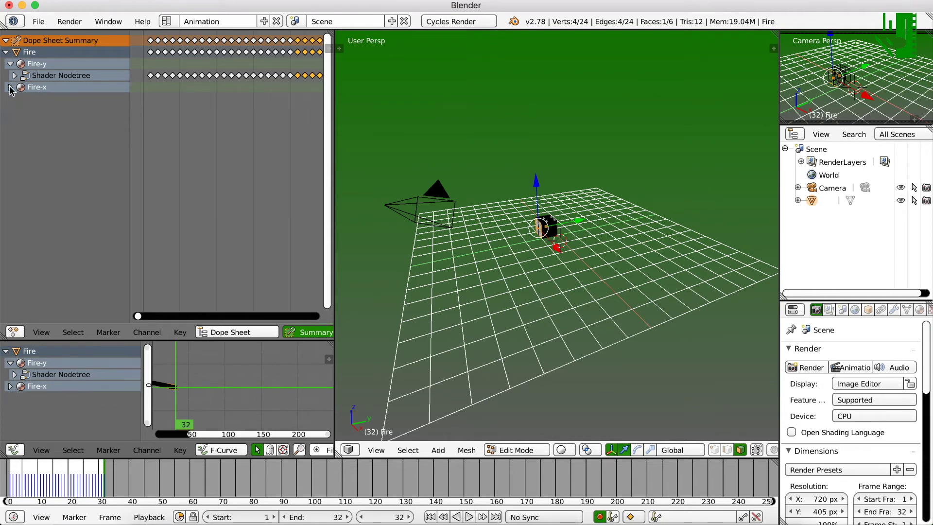
click(8, 64)
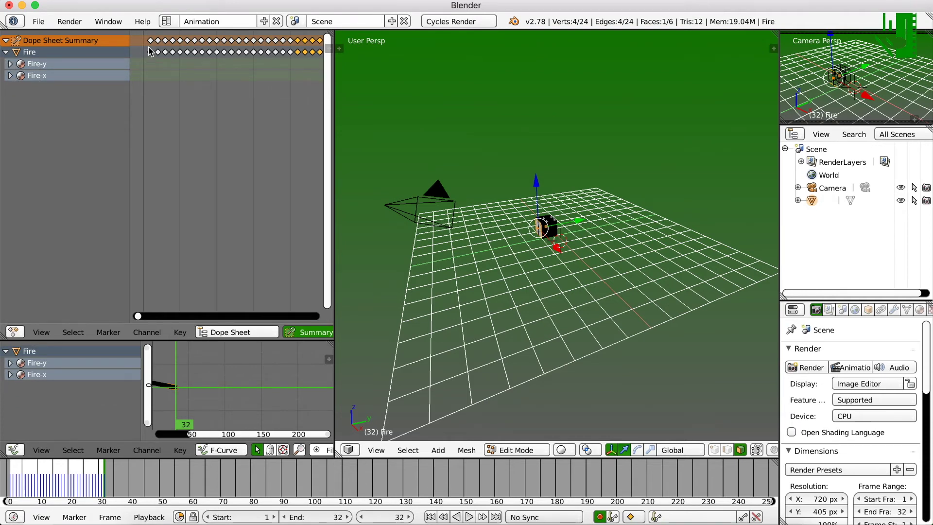
key(Home)
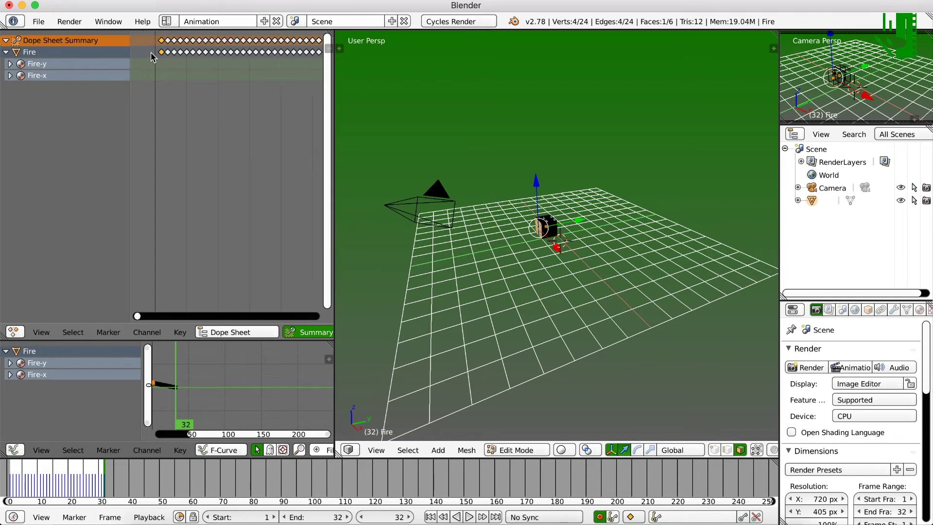
middle_drag(208, 83, 170, 88)
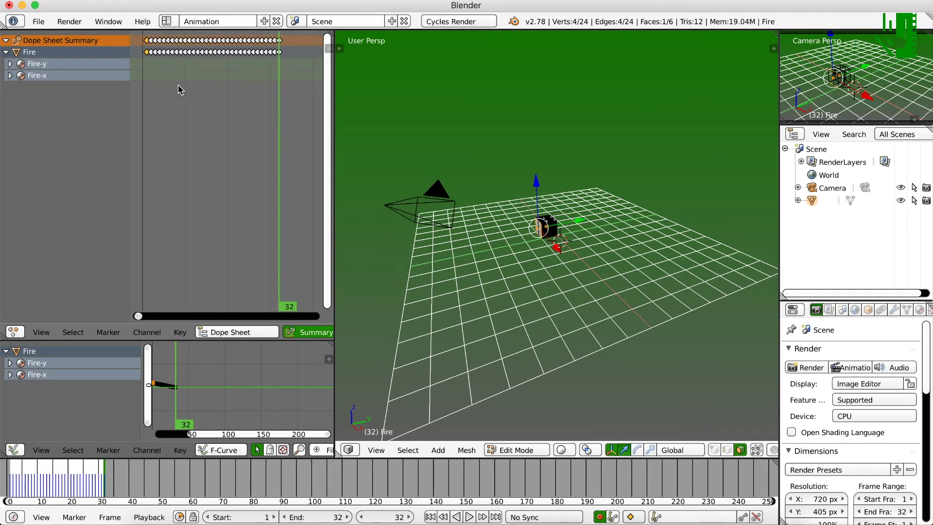
- Duplicate the Fire keyframes three times to reach frame 128, then frame all keys
drag(141, 53, 292, 72)
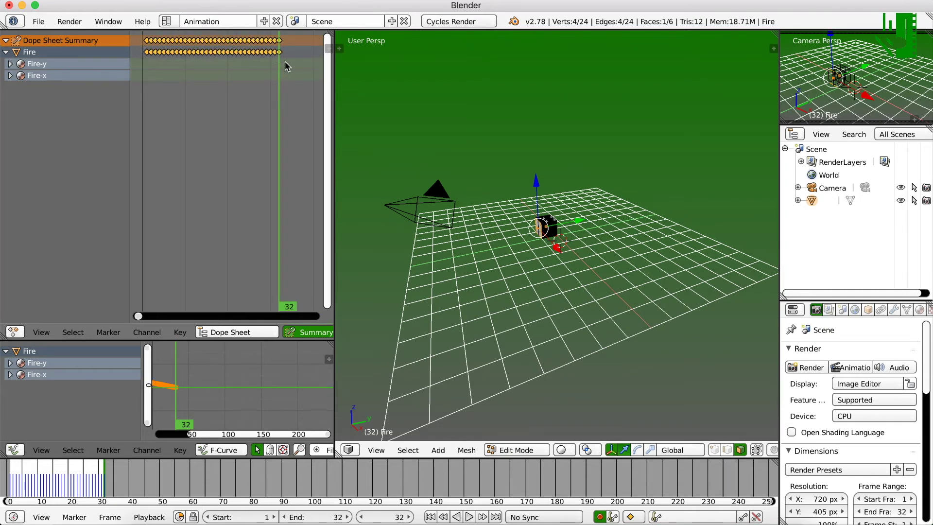
key(shift+d)
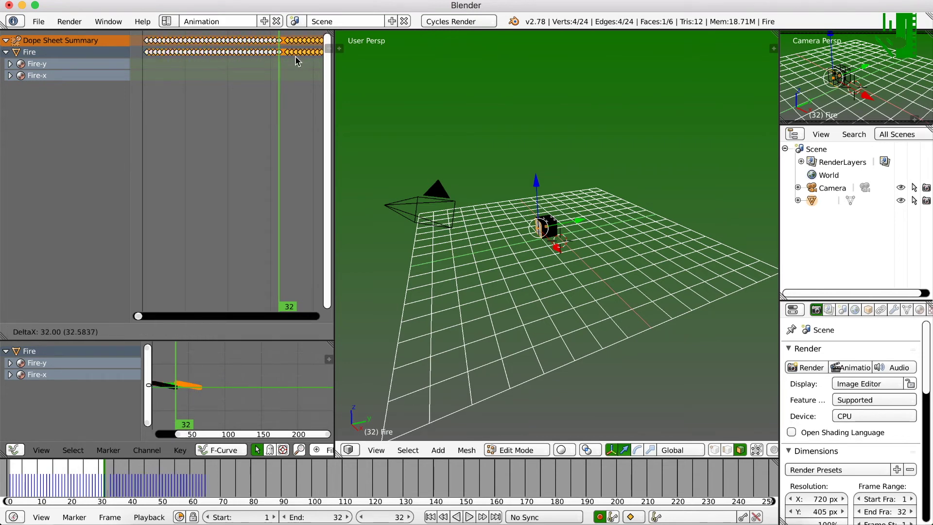
click(295, 60)
middle_drag(288, 71, 147, 68)
key(shift+d)
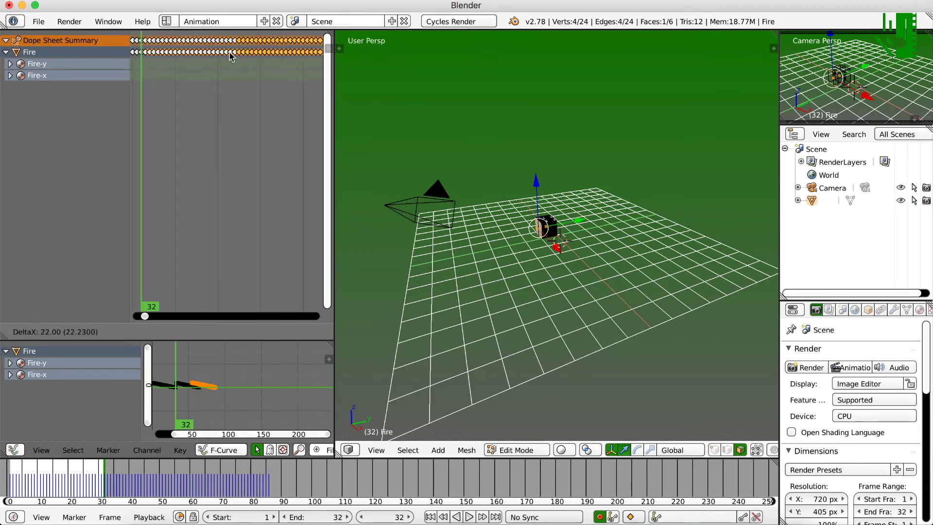
click(274, 55)
scroll(256, 71, down, 3)
scroll(256, 71, down, 3)
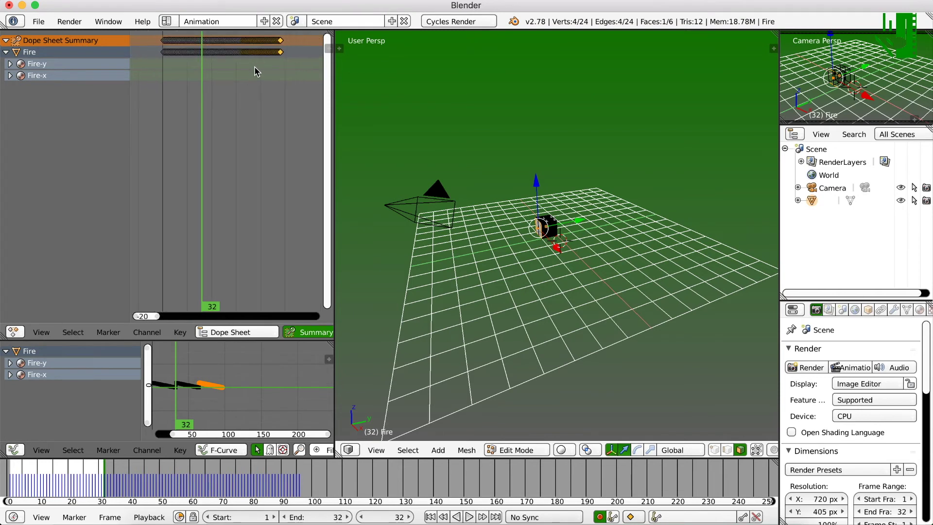
key(shift+d)
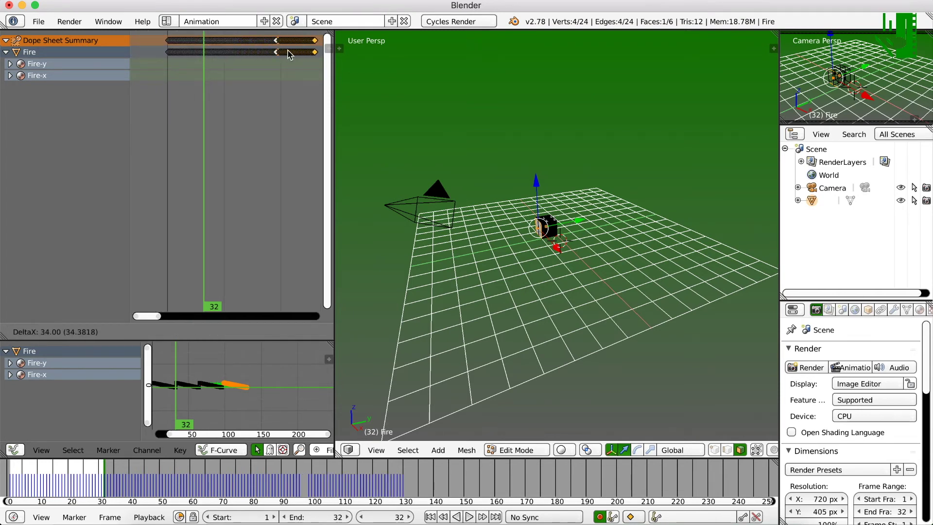
click(280, 57)
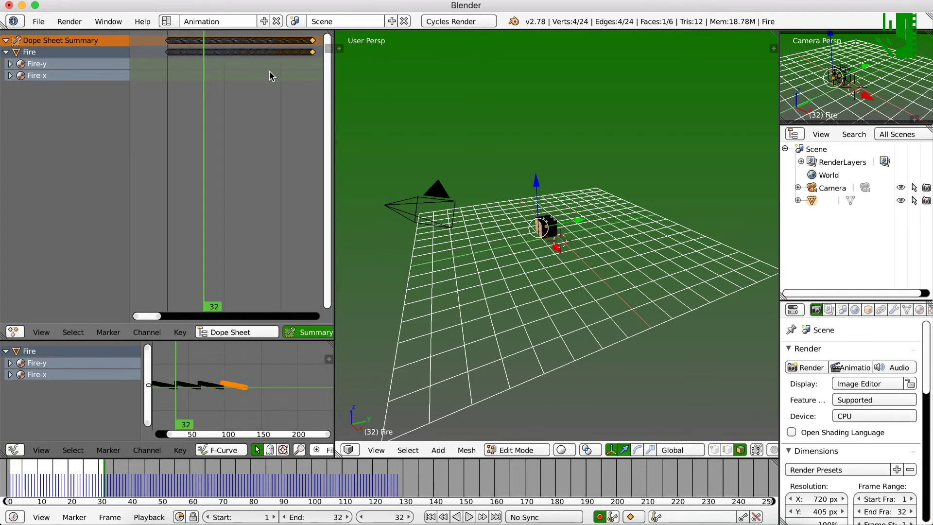
middle_drag(271, 77, 225, 76)
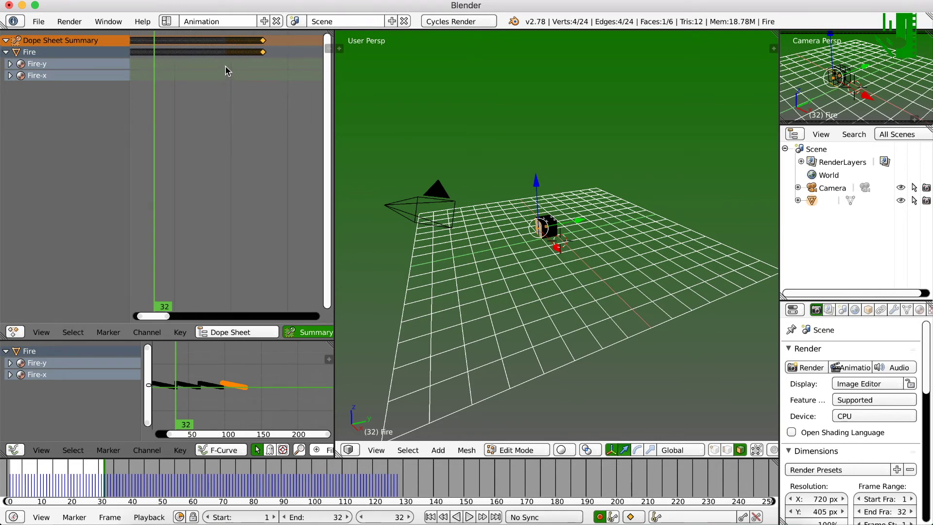
click(263, 62)
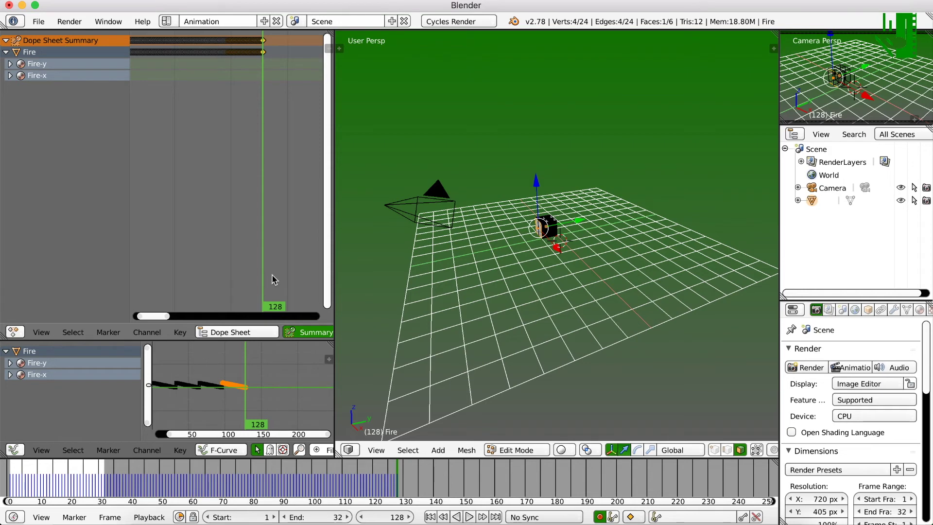
key(Home)
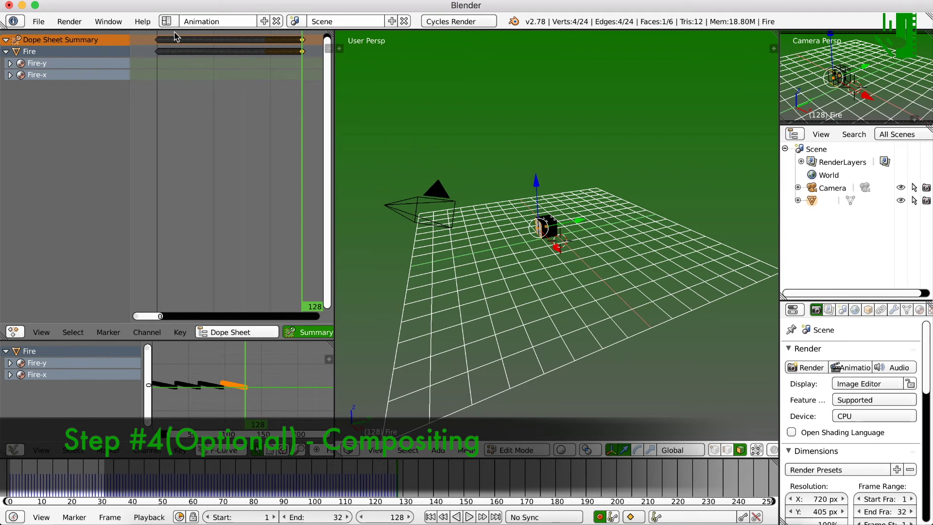
- Switch to the Compositing layout and add a Mix node between the existing nodes
click(166, 22)
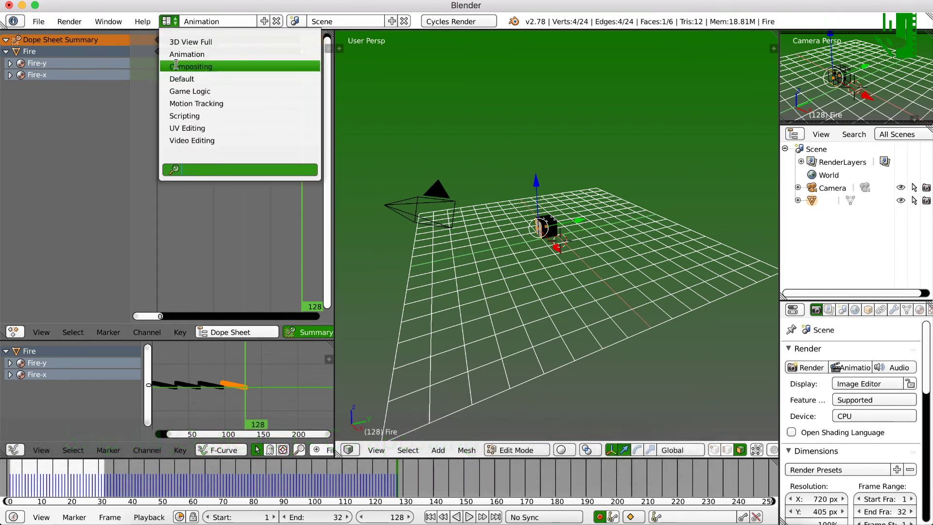
click(176, 66)
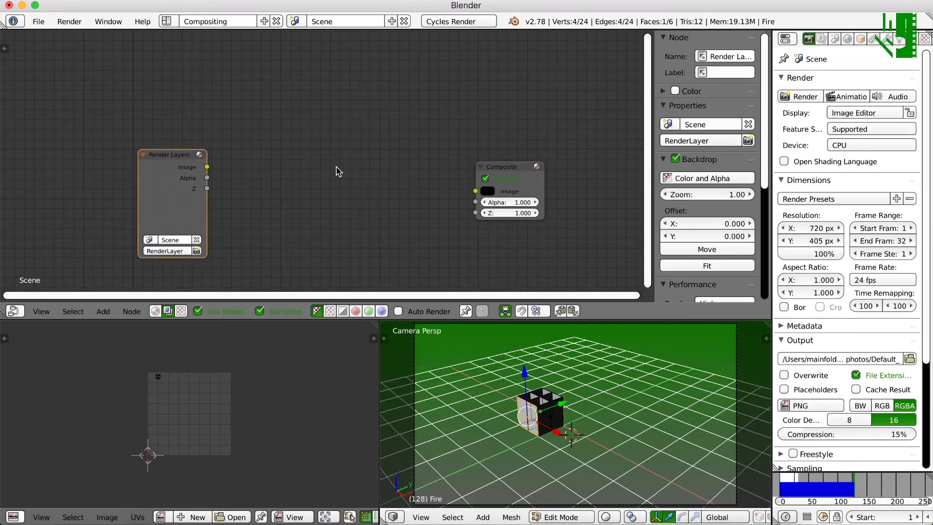
key(shift+a)
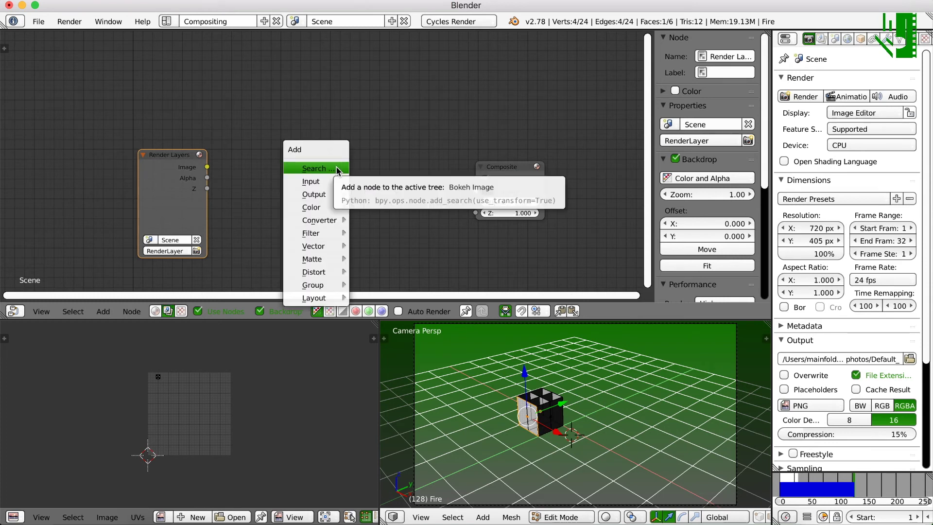
click(336, 166)
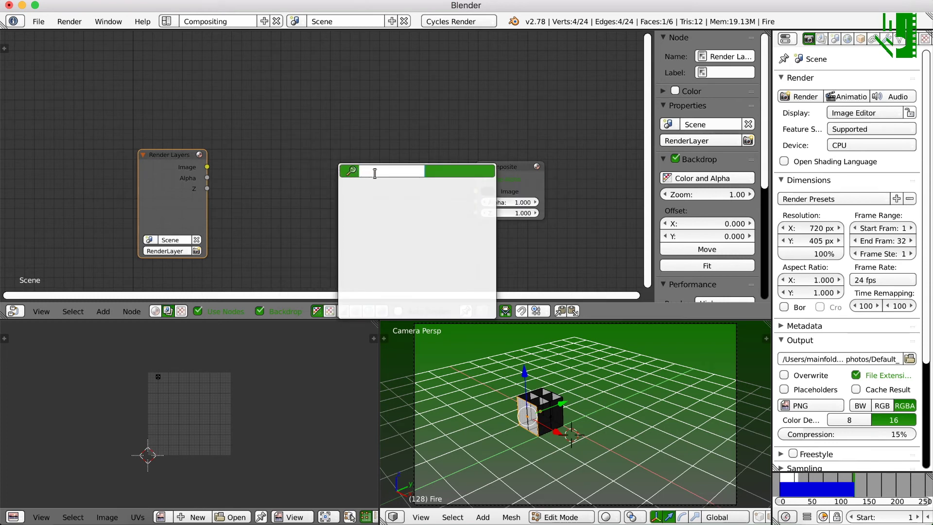
text(mi)
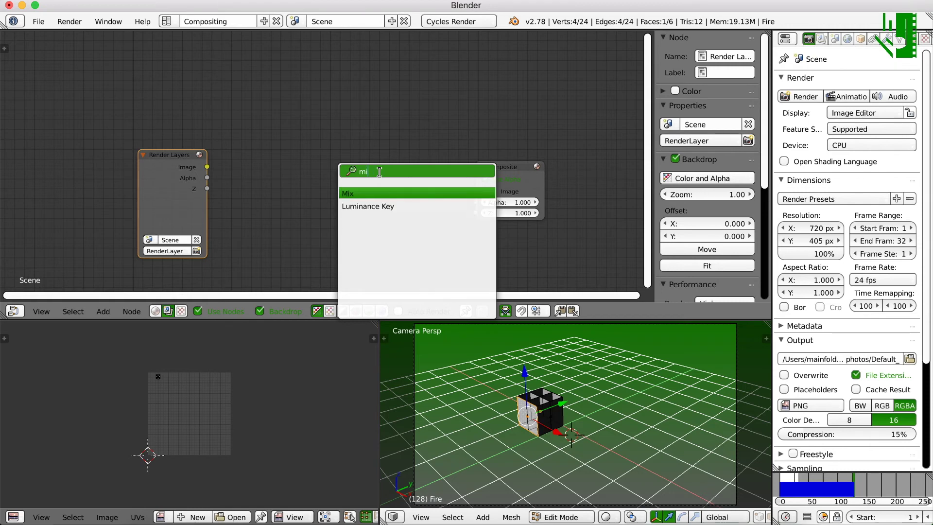
key(Down)
key(Up)
text(x)
key(Return)
click(318, 157)
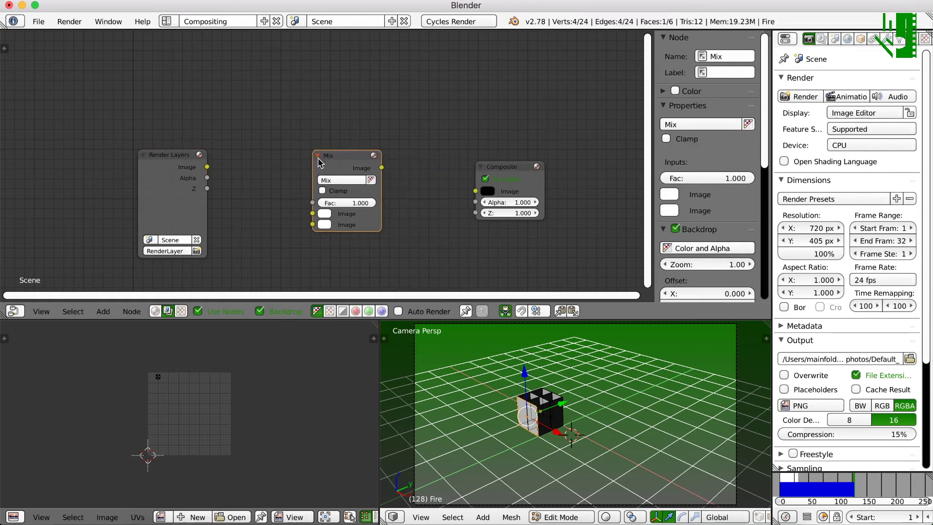
- Add a Blur node to the compositor tree via the node search
key(shift+a)
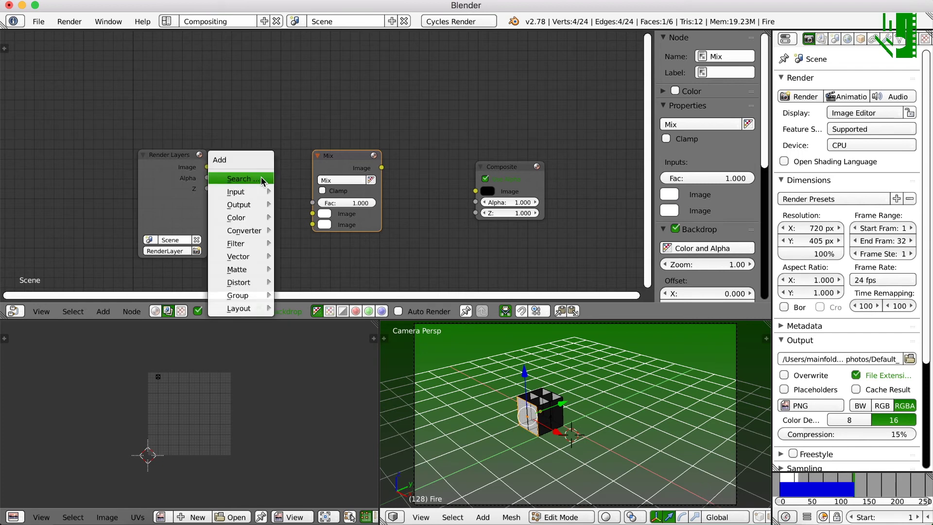
click(261, 179)
text(blu)
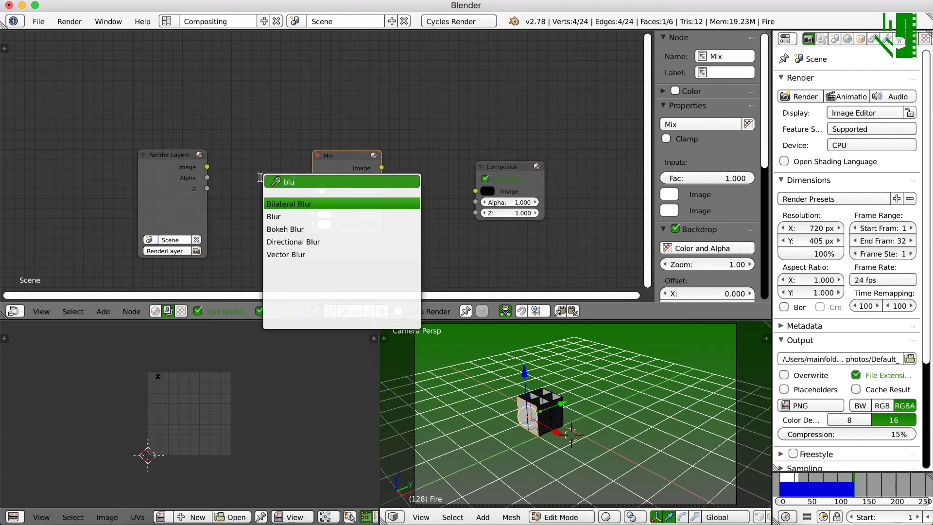
key(Down)
key(Return)
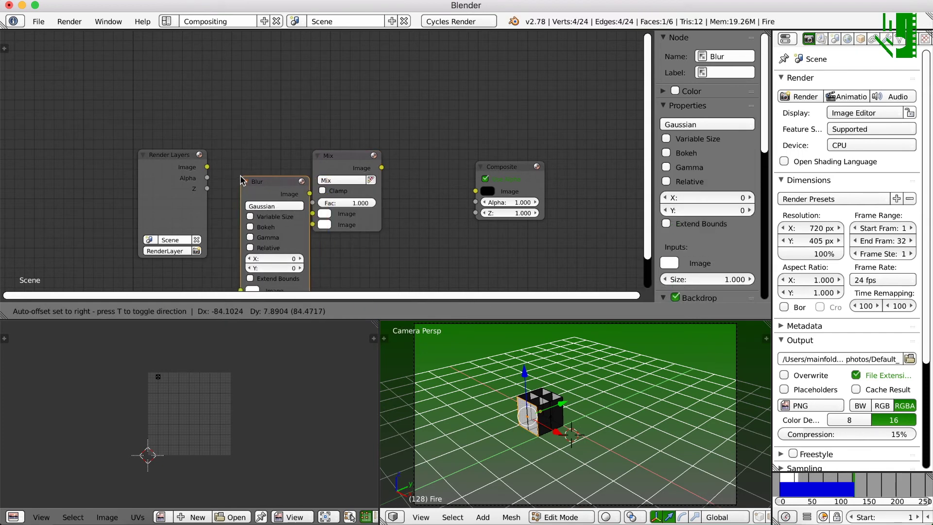
- Wire Render Layers into Blur and Mix's second Image input, Blur into Mix, and Mix into Composite
click(242, 179)
drag(343, 170, 392, 144)
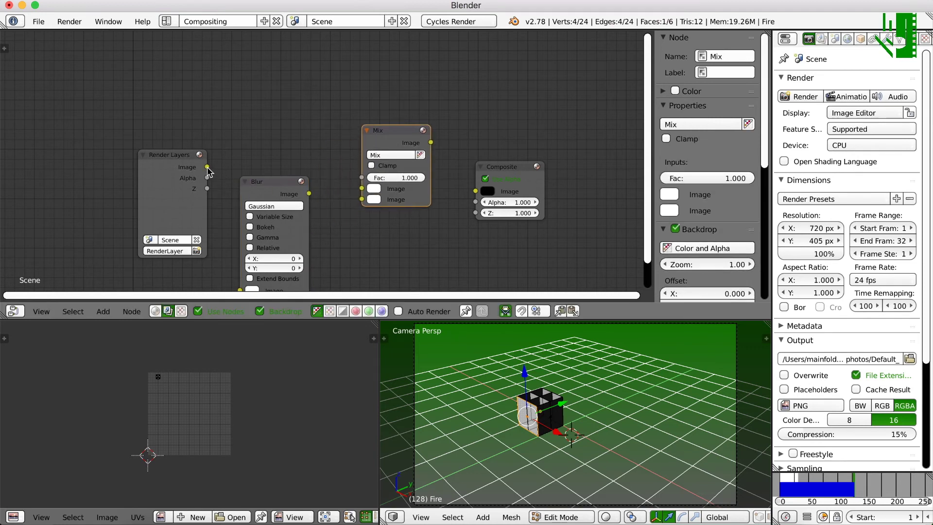
drag(207, 167, 240, 292)
drag(268, 191, 362, 199)
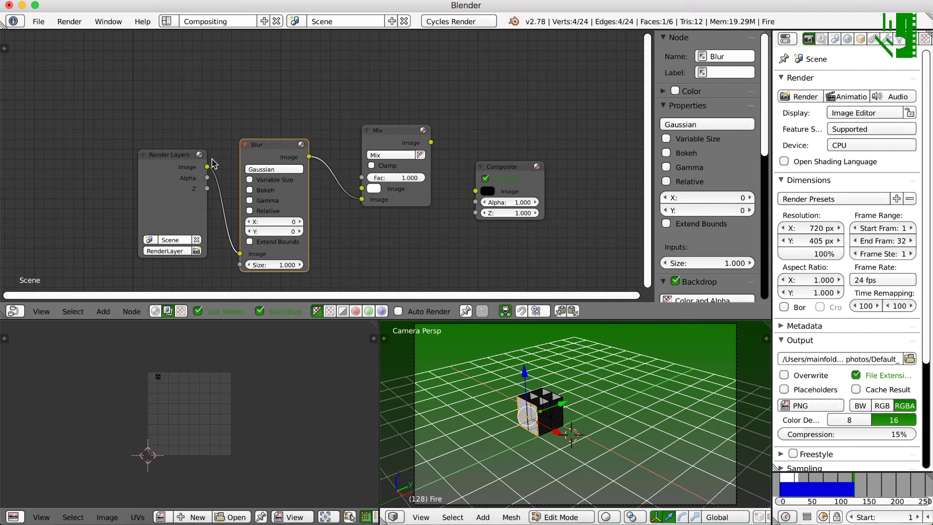
drag(207, 166, 362, 188)
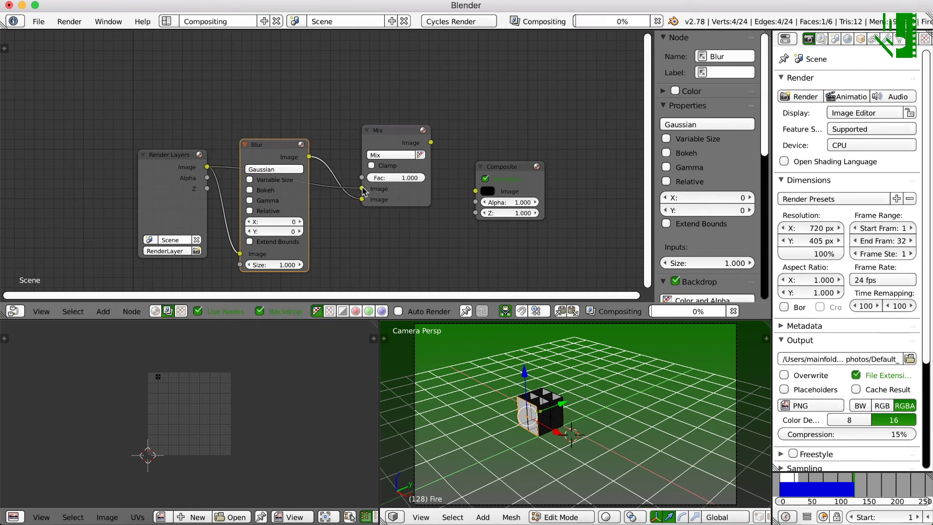
drag(430, 142, 476, 191)
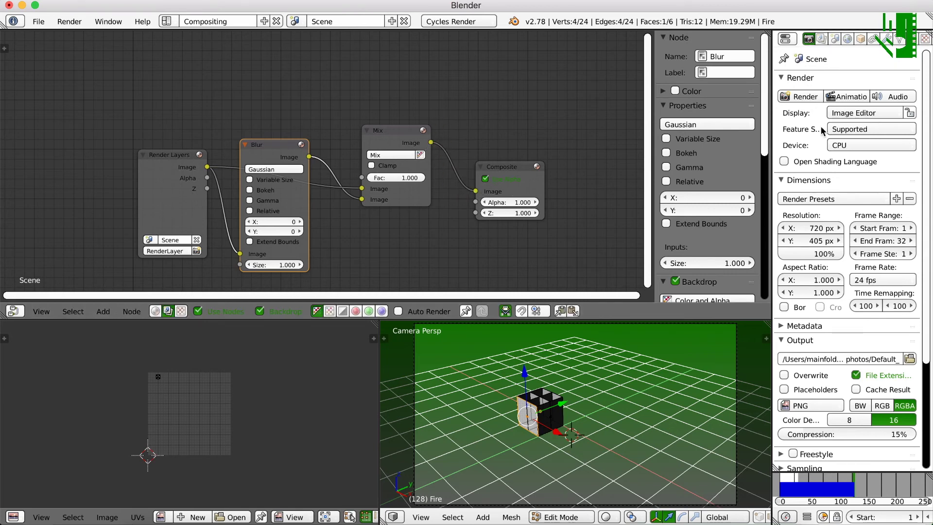
scroll(829, 174, down, 7)
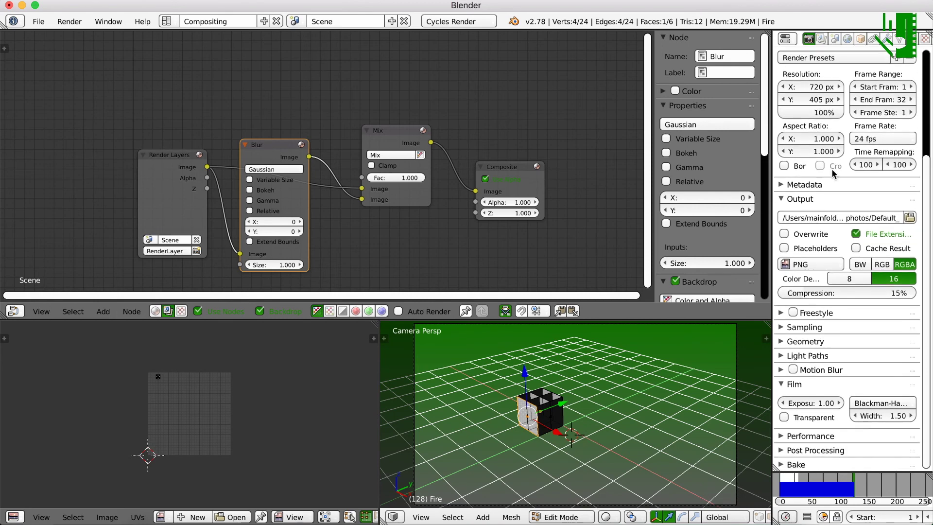
- Add a Viewer node to preview the compositor output
scroll(832, 168, up, 5)
scroll(832, 173, down, 3)
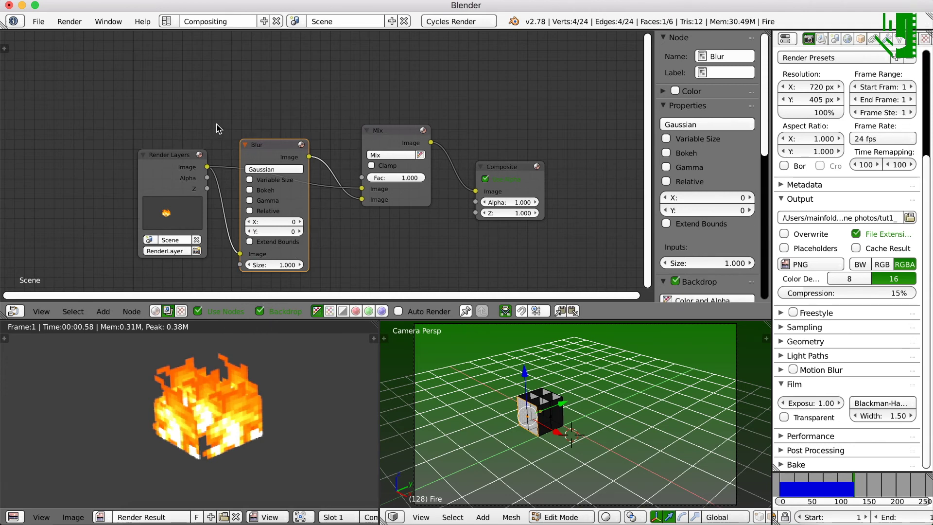
ctrl+shift+click(182, 164)
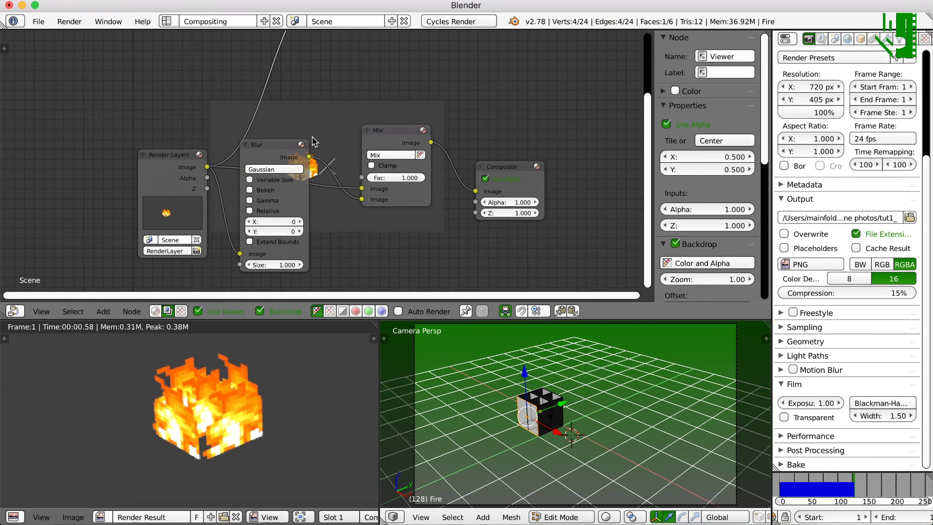
- Position the Viewer node above Composite beside Mix and move the Blur node up out of the way
middle_drag(313, 128, 270, 204)
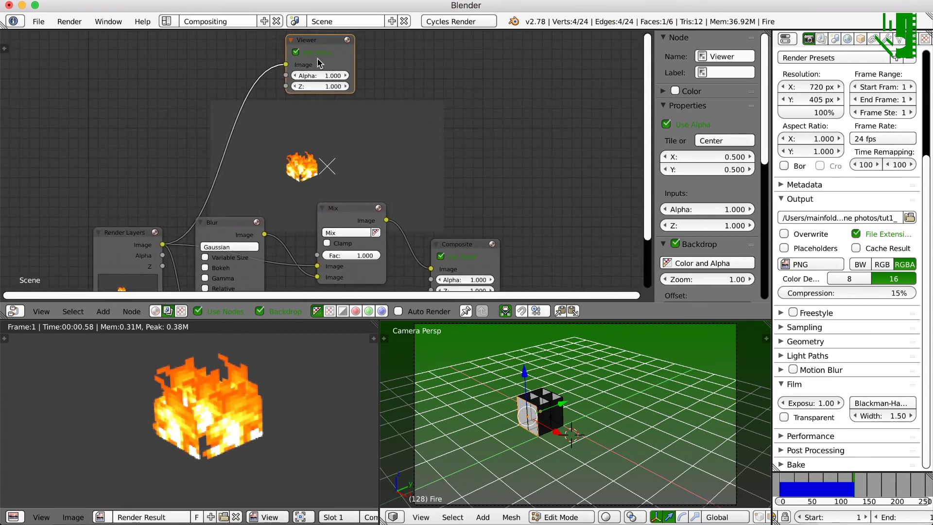
drag(323, 39, 467, 165)
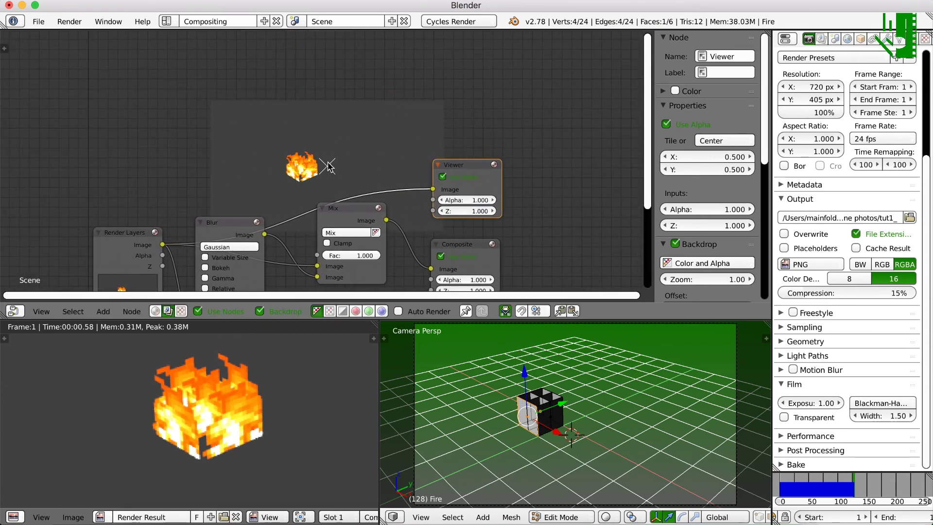
middle_drag(327, 163, 370, 134)
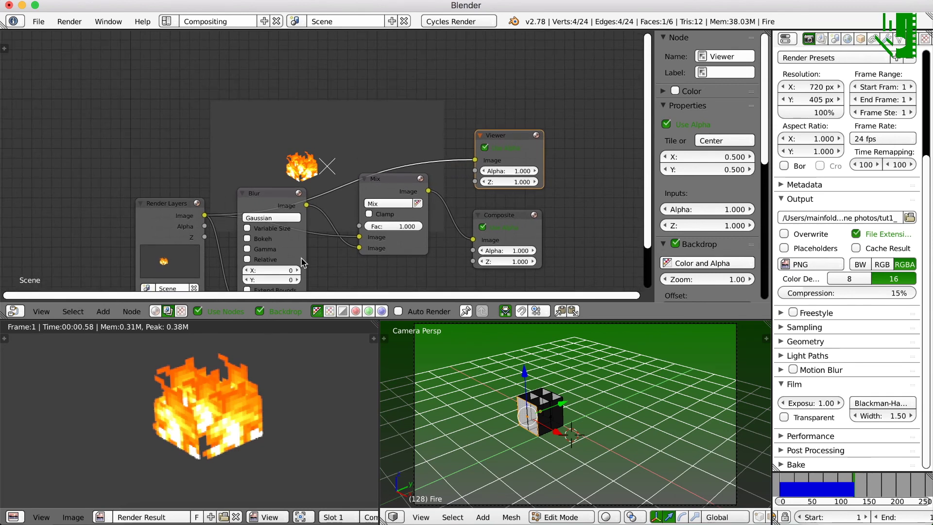
drag(275, 211, 262, 86)
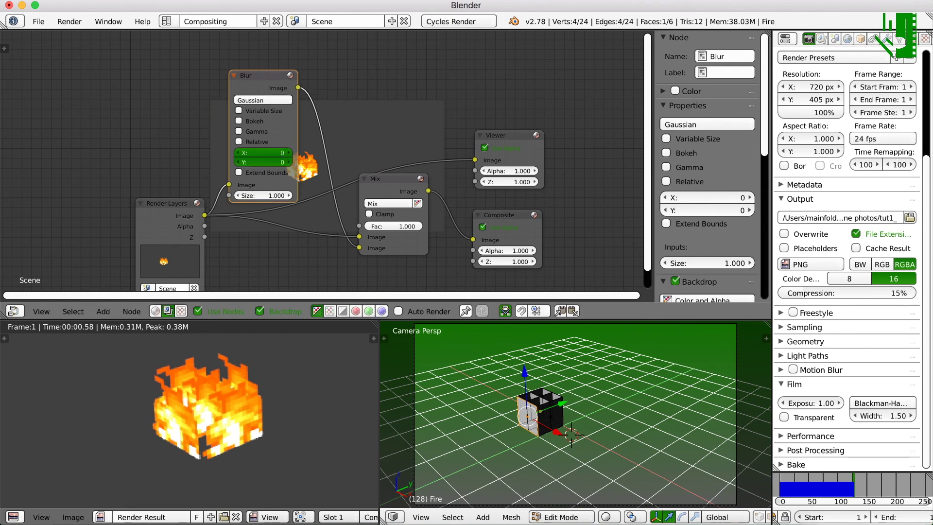
- Set the Gaussian Blur size to 46 in X and Y and preview the Mix output in the Viewer
mouse_move(262, 152)
mouse_down()
mouse_move(291, 162)
mouse_move(254, 167)
mouse_up()
drag(269, 104, 276, 220)
drag(427, 191, 473, 164)
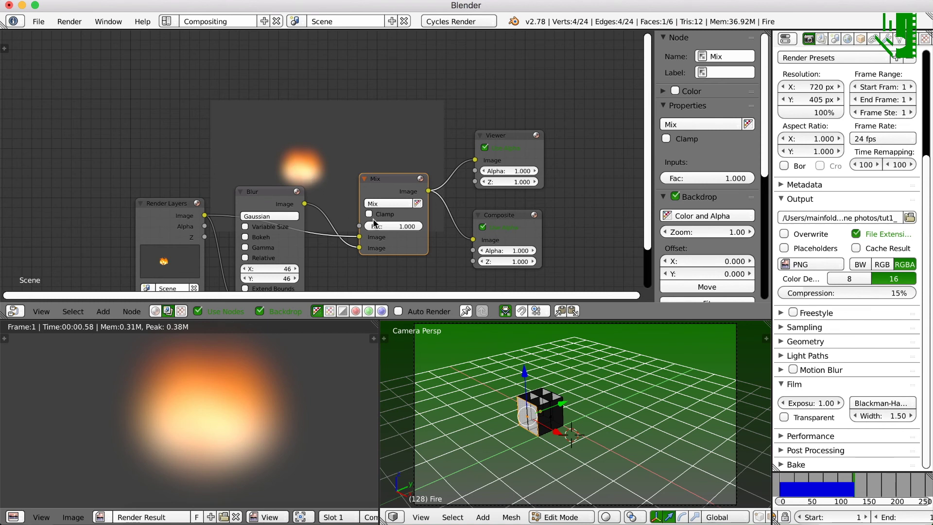
- Lower the Mix node factor to about 0.414 for a soft fire glow
click(391, 226)
text(0.891)
key(Return)
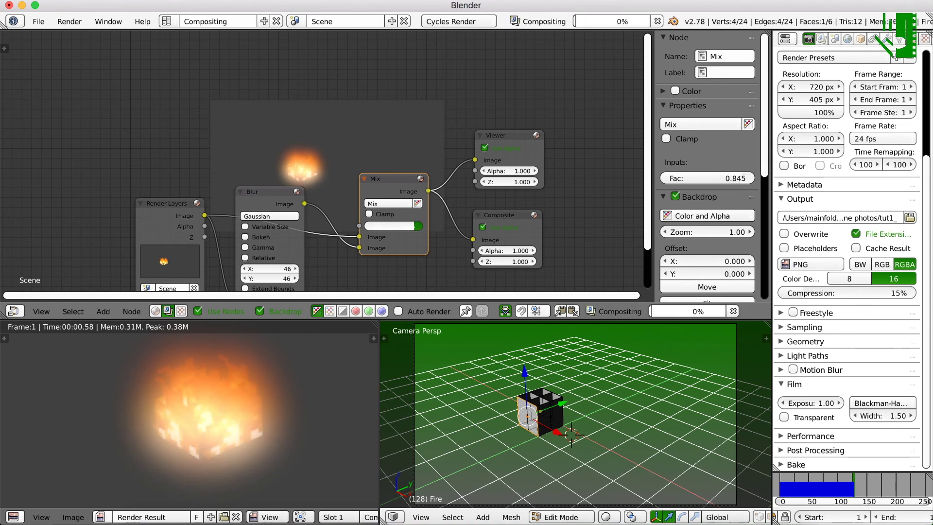
drag(413, 225, 388, 226)
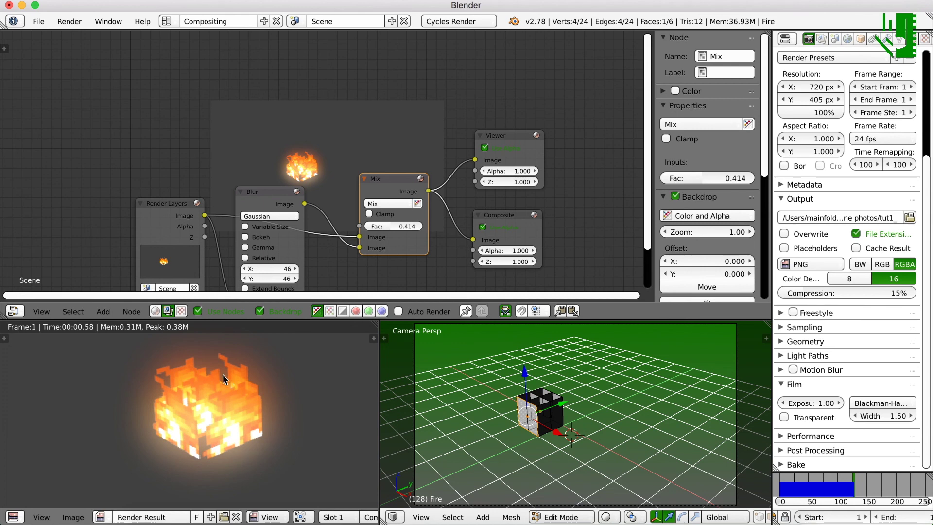
middle_drag(332, 160, 315, 206)
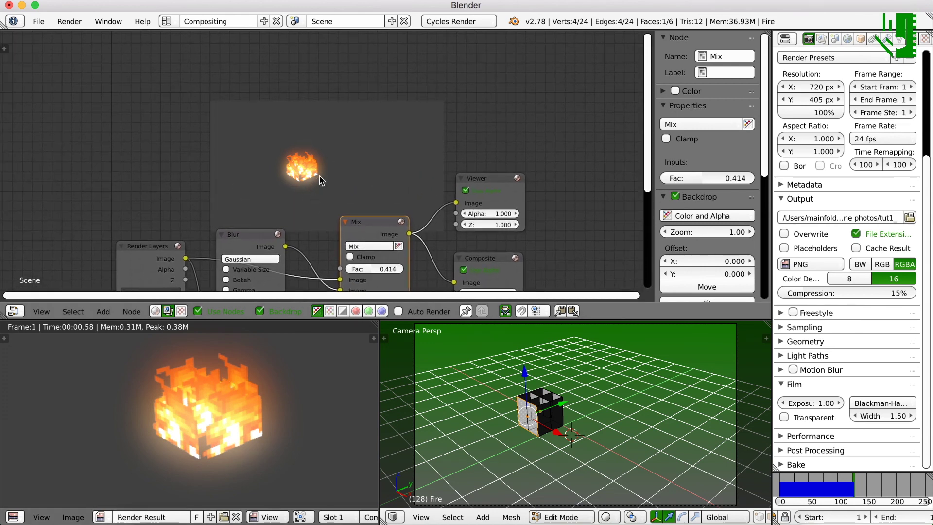
scroll(321, 180, up, 3)
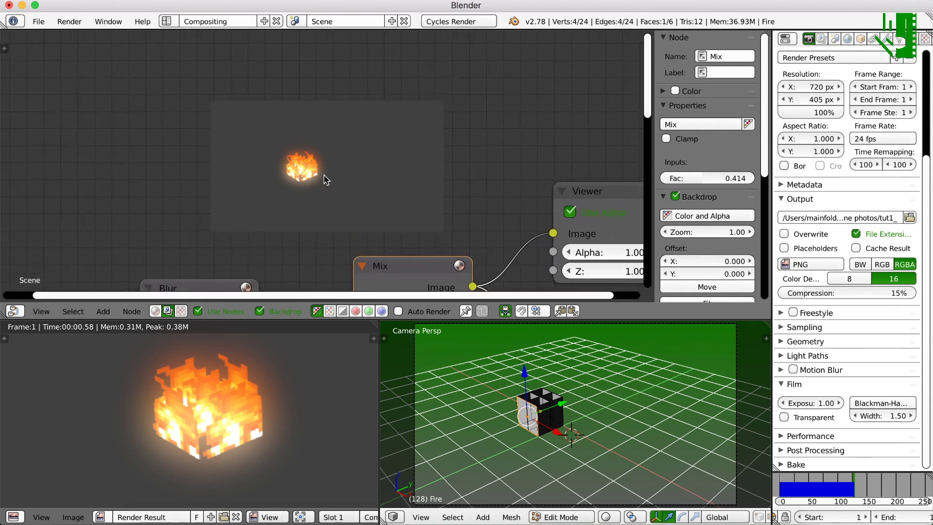
scroll(326, 179, down, 2)
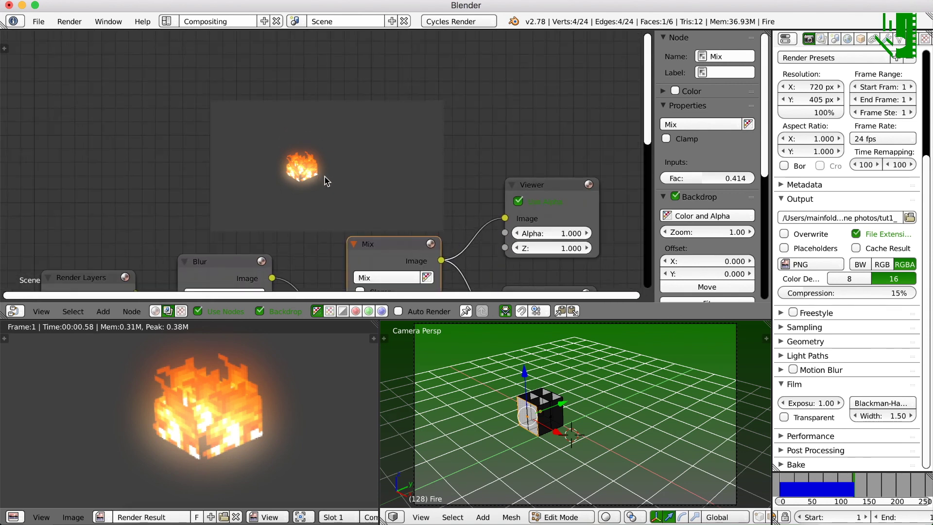